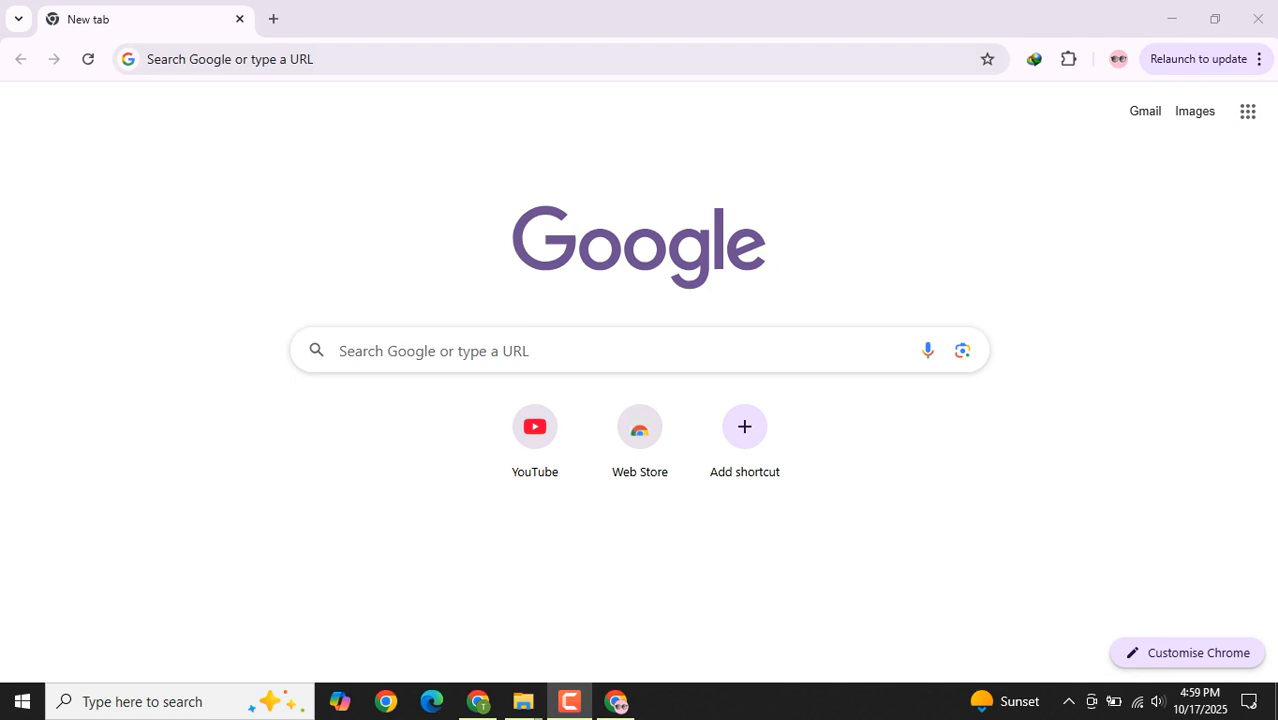
pyautogui.hotkey('ctrl', 'l')
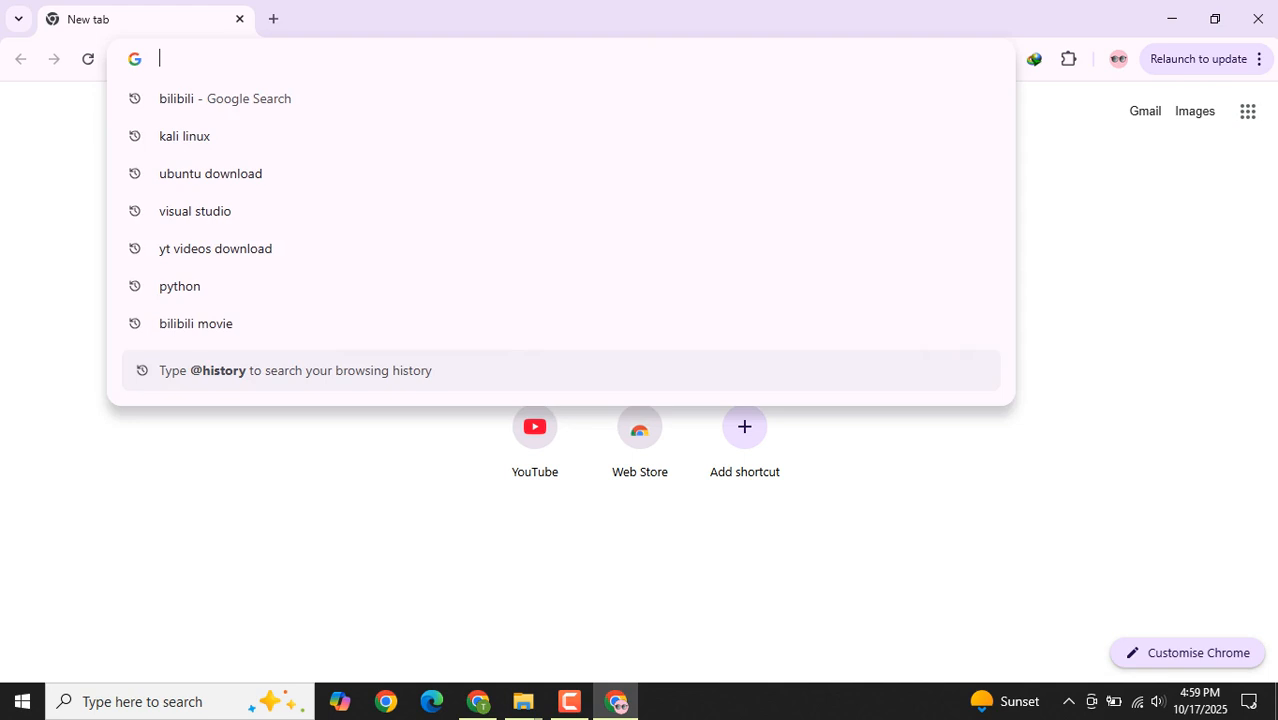
pyautogui.press('Escape')
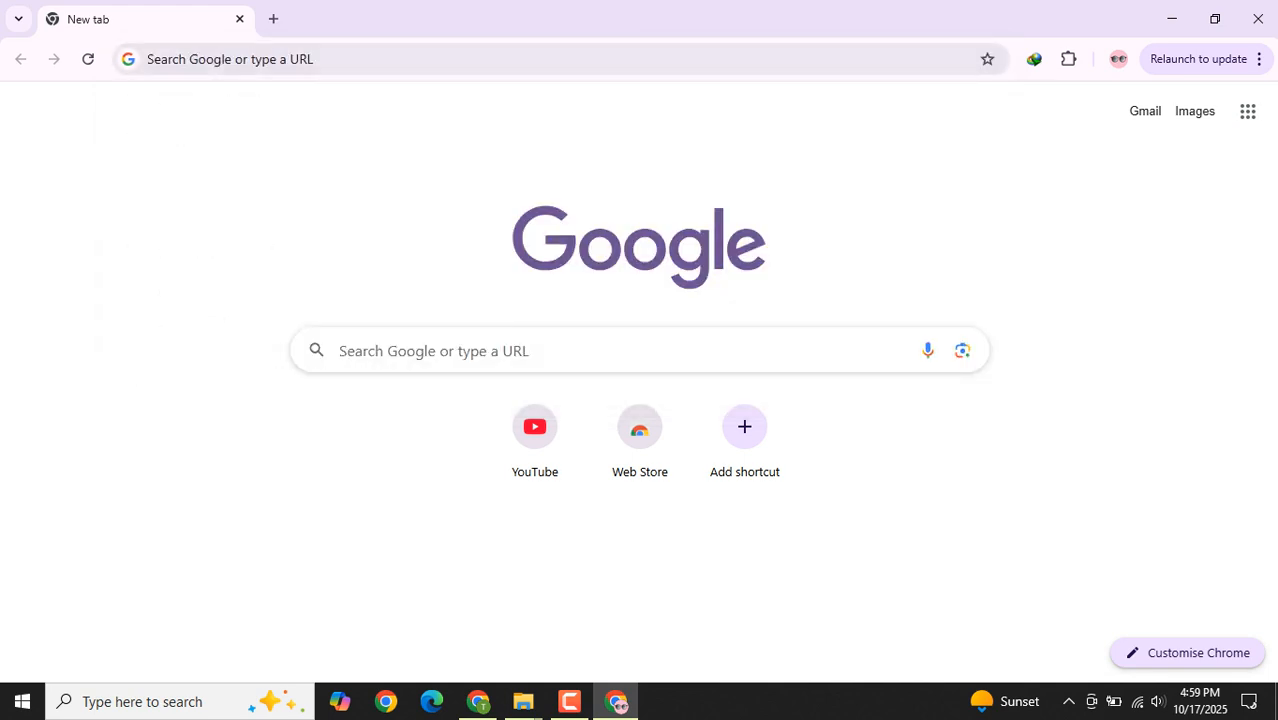
pyautogui.hotkey('ctrl', 'l')
pyautogui.press('Escape')
# Search the web for "canva" and open the canva.com website.
pyautogui.hotkey('ctrl', 'l')
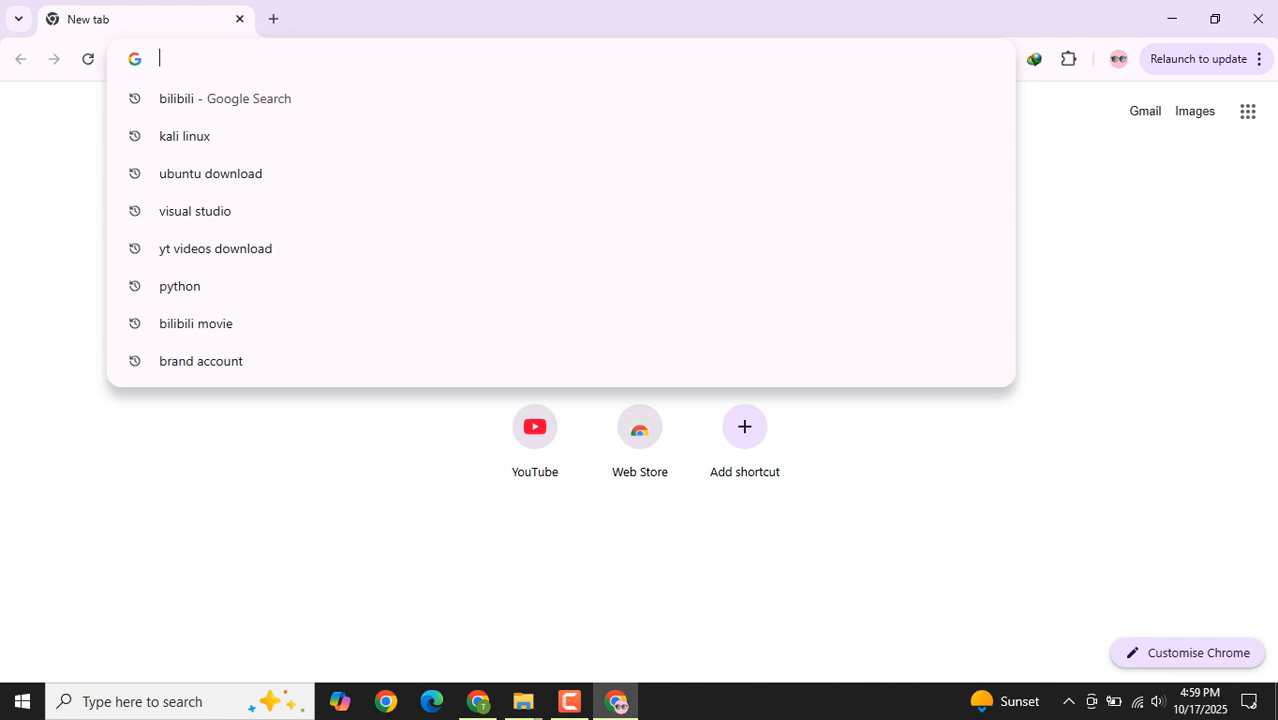
pyautogui.write('canva')
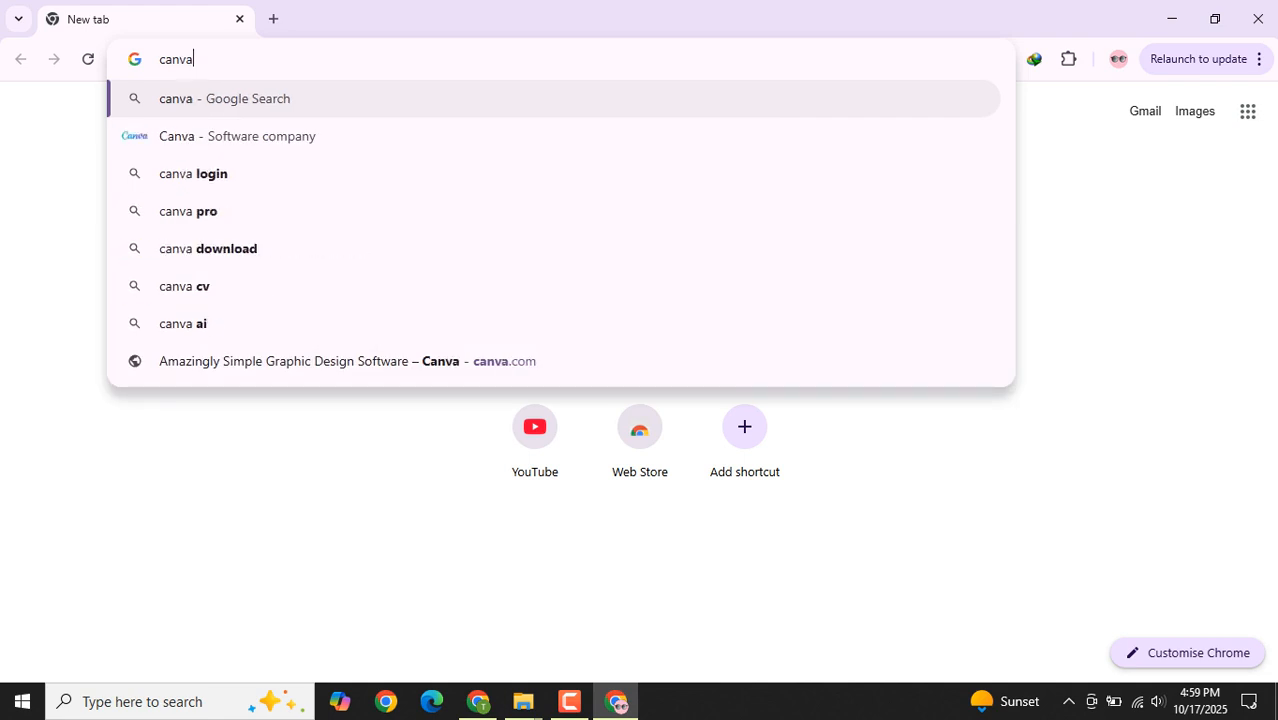
pyautogui.press('Return')
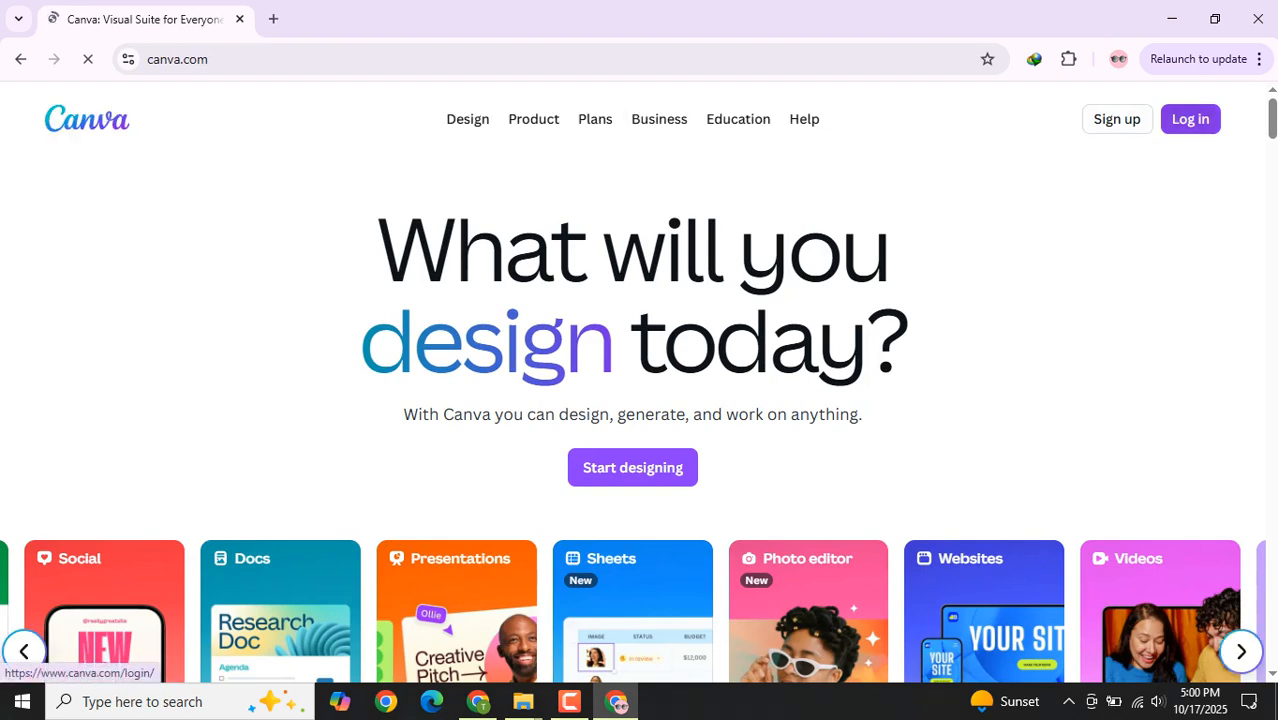
# Sign up for Canva with the listed Google account and allow Canva to access its profile information.
pyautogui.click(1211, 125)
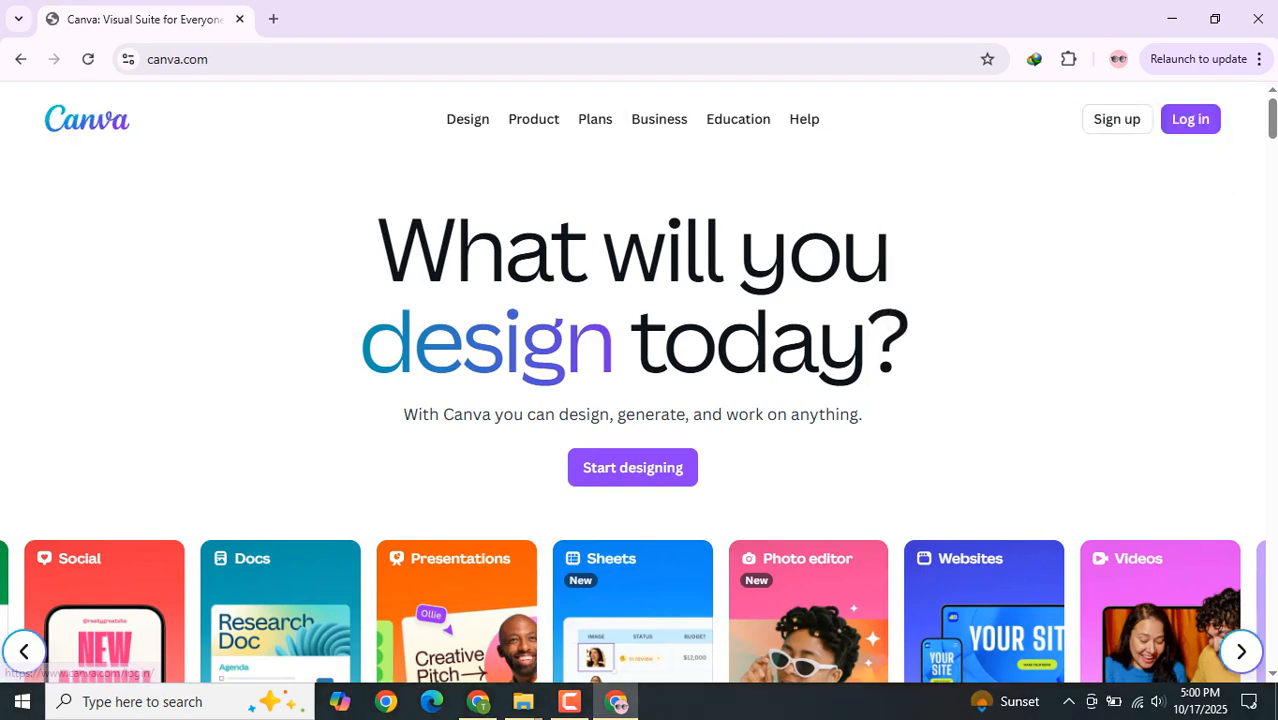
pyautogui.click(1117, 119)
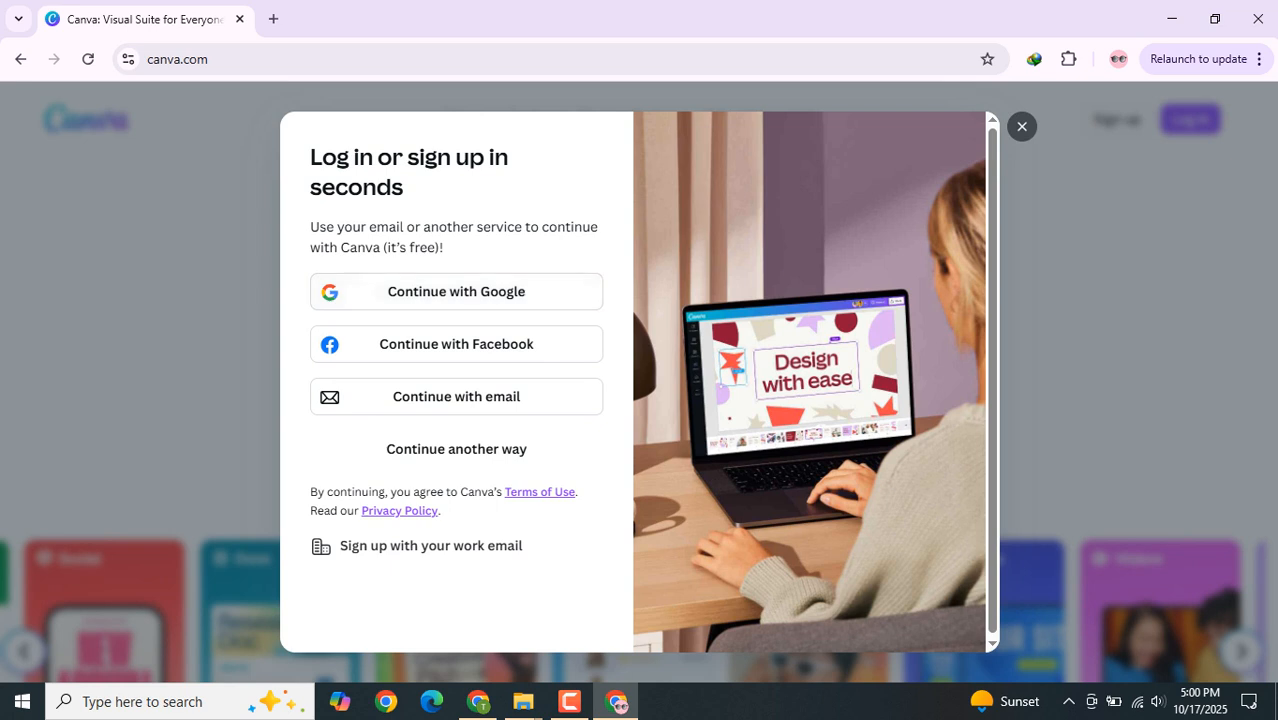
pyautogui.click(456, 291)
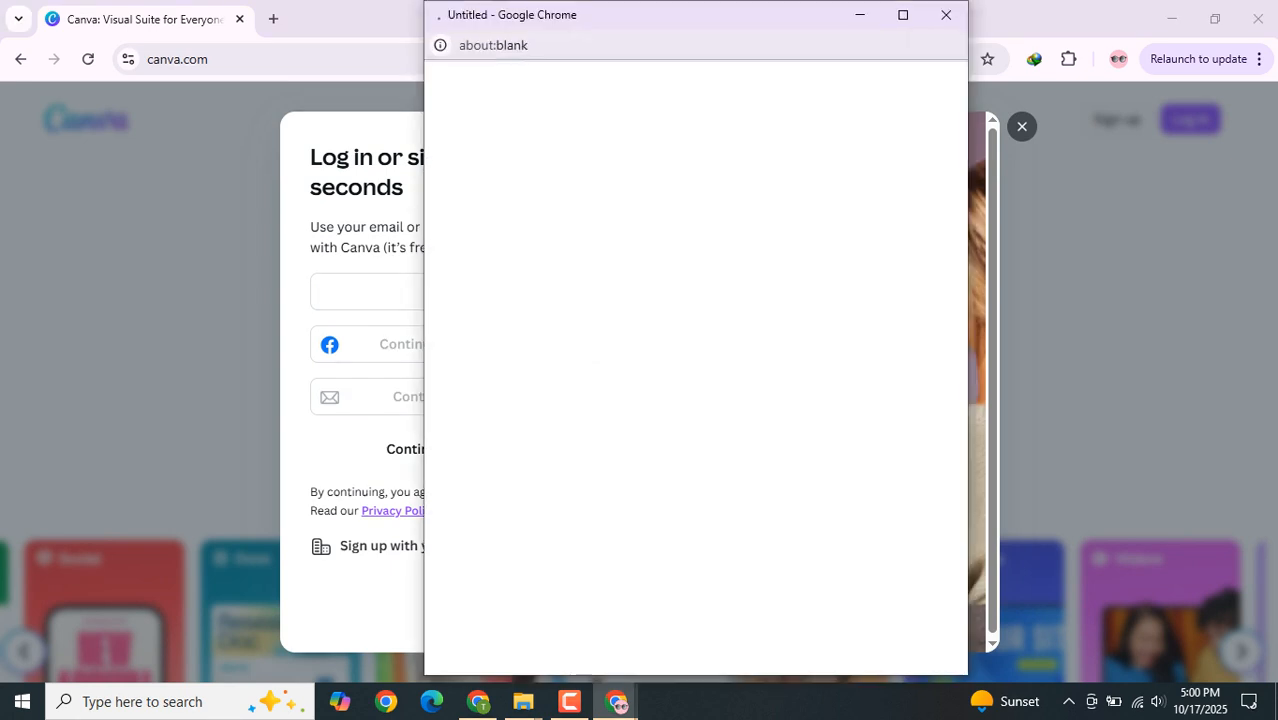
pyautogui.moveTo(565, 26); pyautogui.dragTo(733, 26)
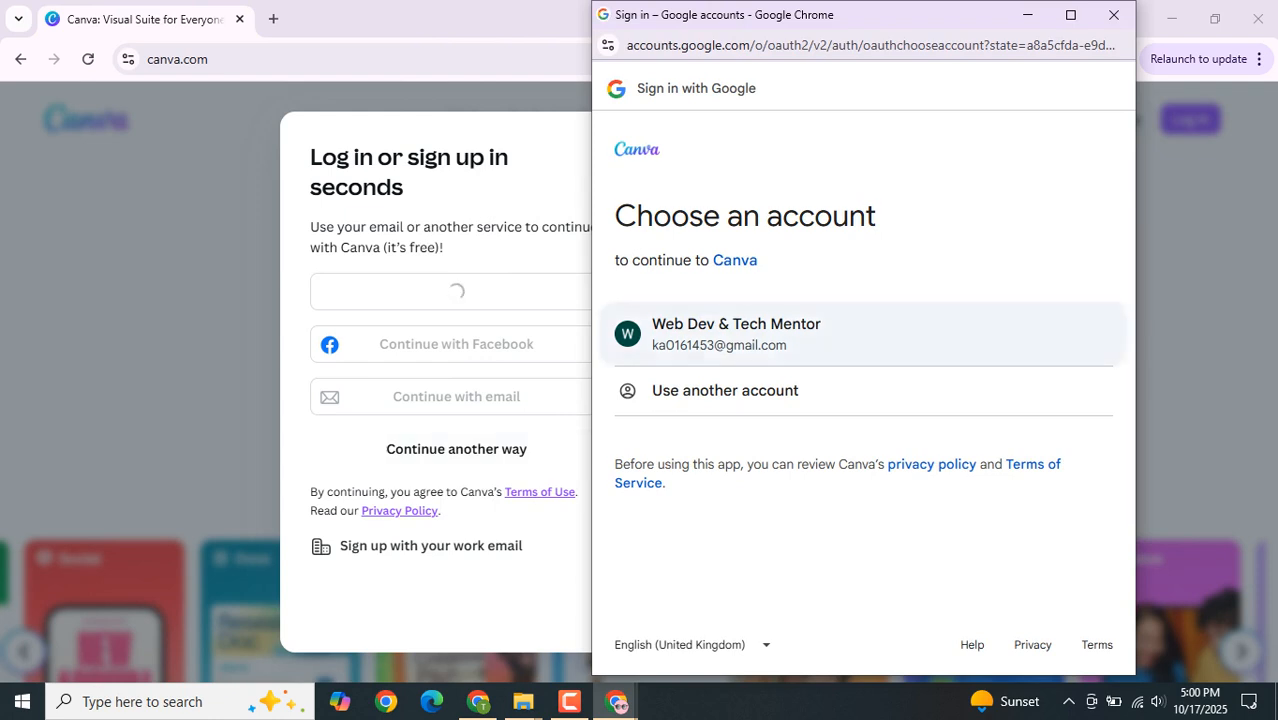
pyautogui.click(736, 333)
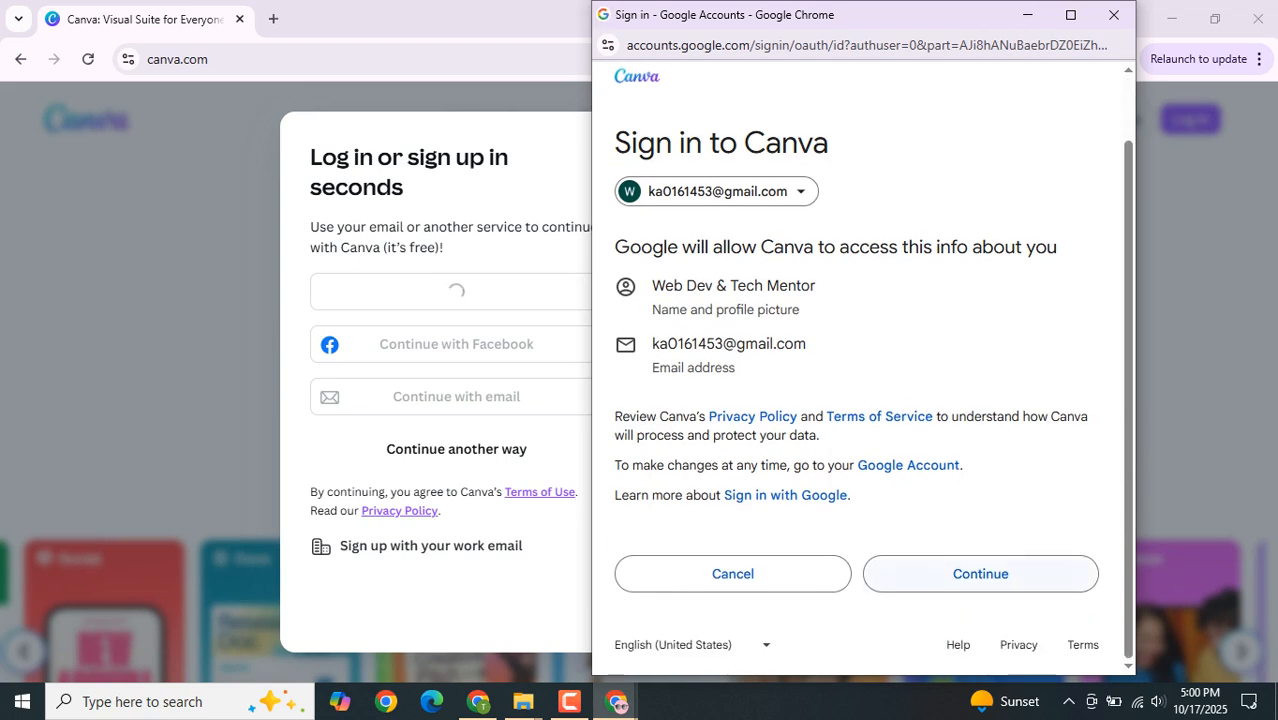
pyautogui.click(980, 573)
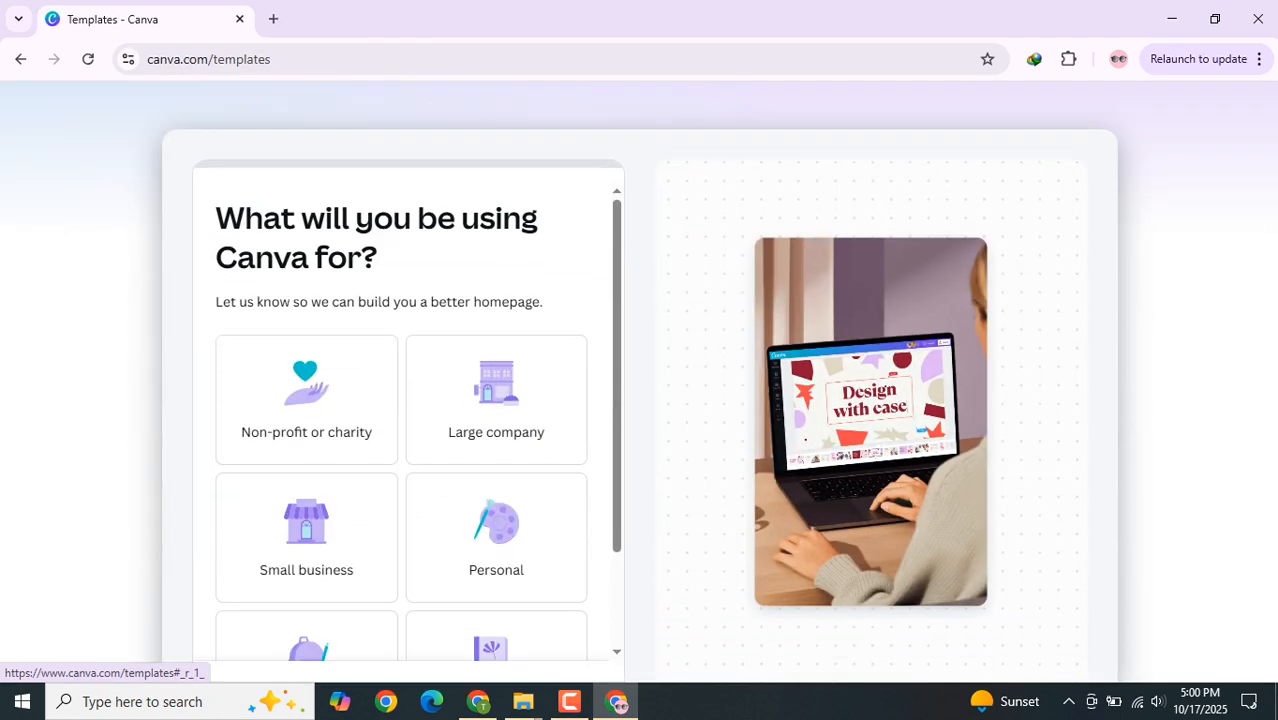
# Complete the onboarding questions with Student as the intended use and Professional development as the place of study.
pyautogui.scroll(-2, 496, 480)
pyautogui.scroll(2, 496, 480)
pyautogui.scroll(-2, 496, 420)
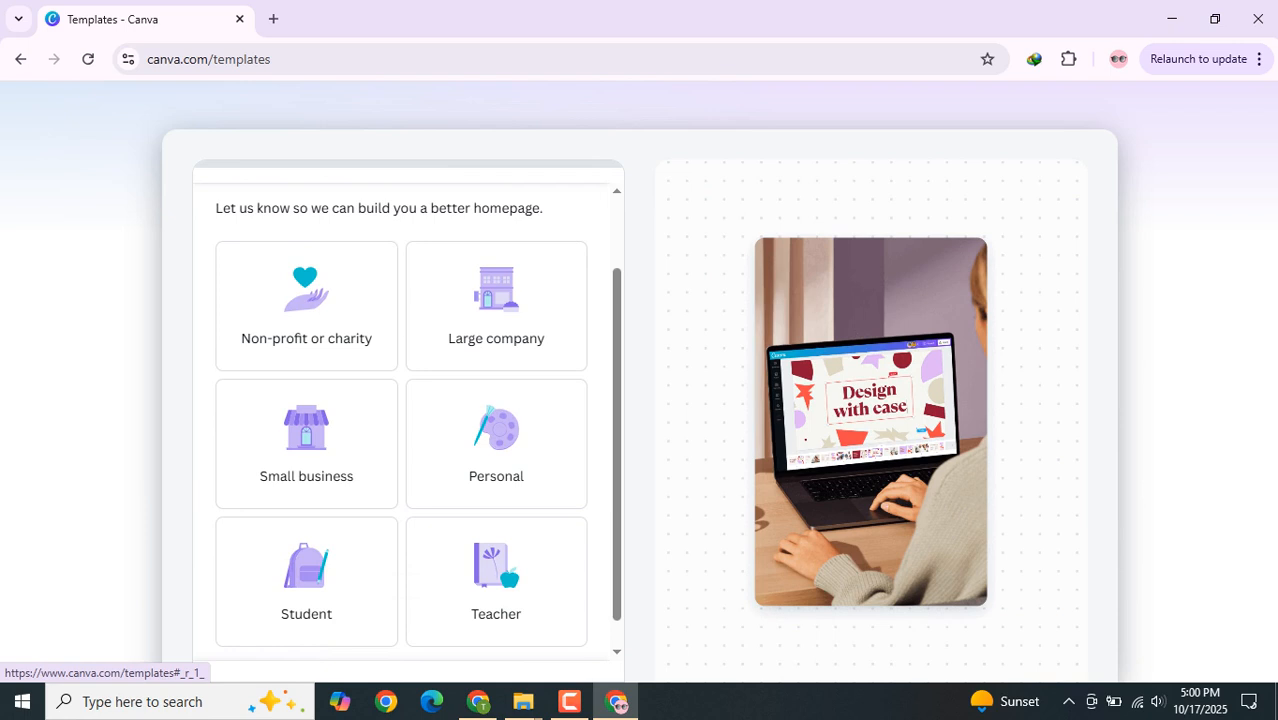
pyautogui.scroll(-1, 306, 550)
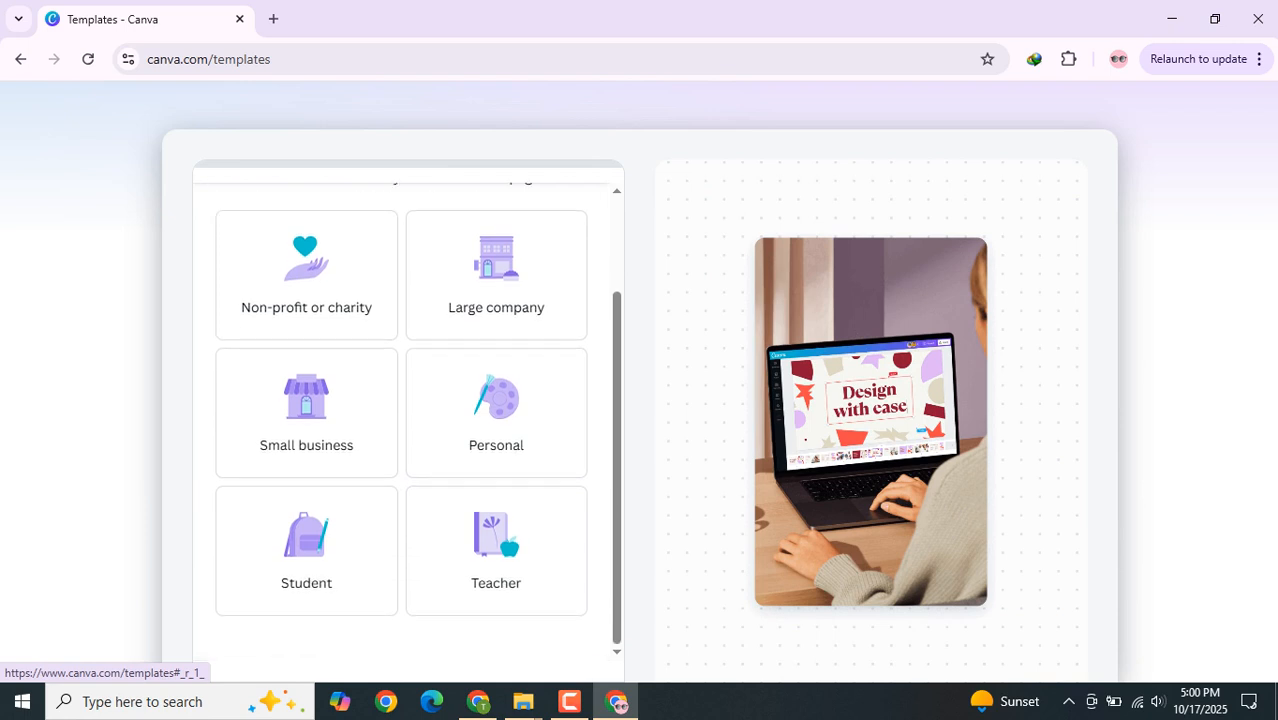
pyautogui.click(306, 550)
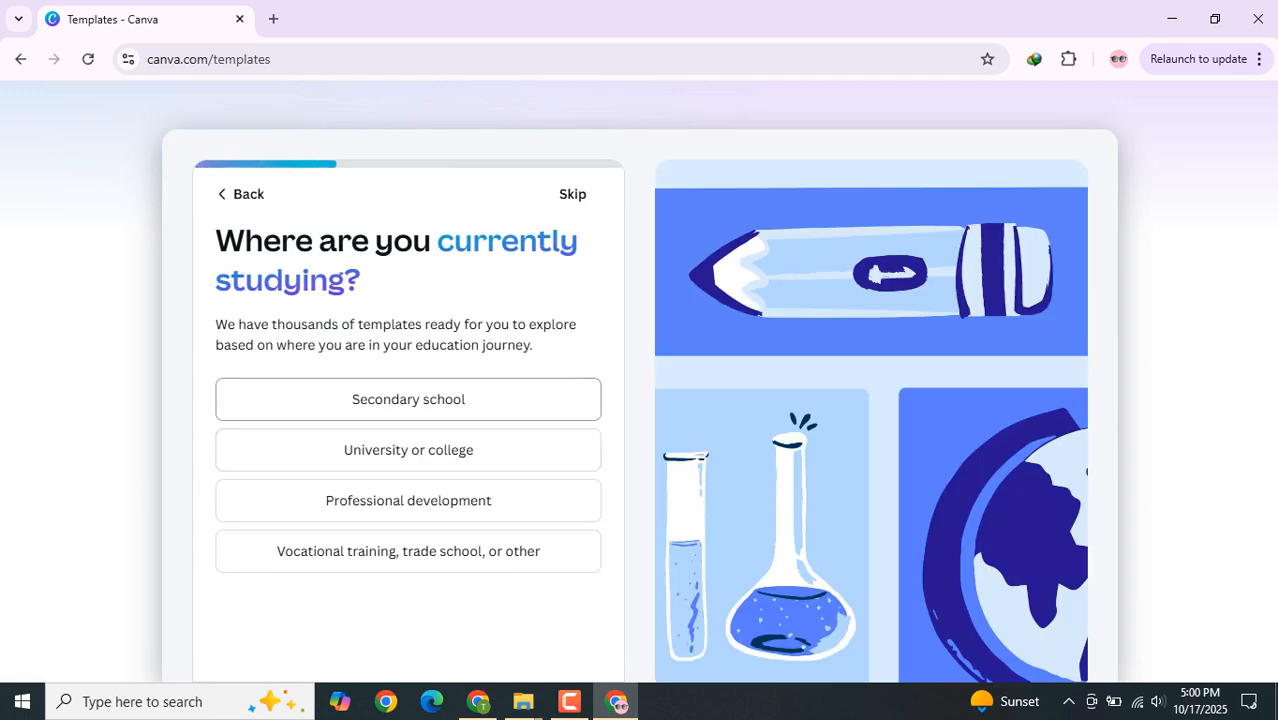
pyautogui.click(408, 500)
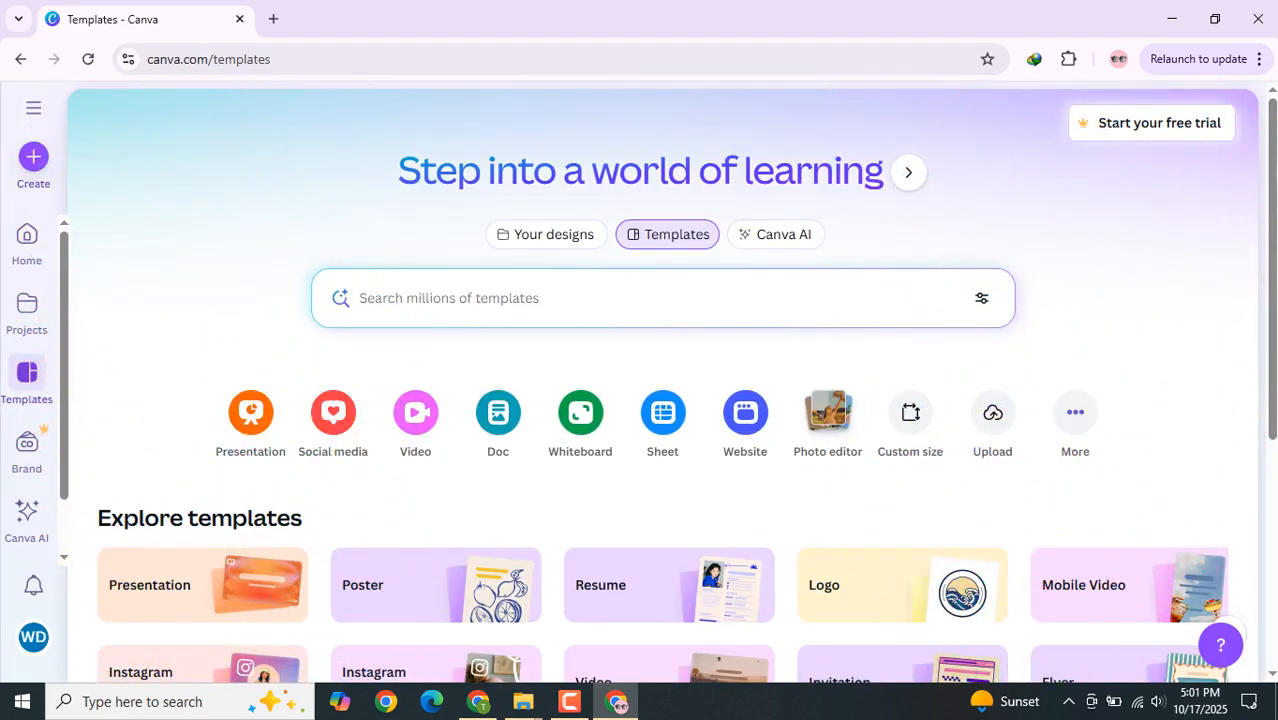
# Examine the design types and the Explore templates categories on the Templates page.
pyautogui.scroll(-2, 660, 400)
pyautogui.scroll(2, 660, 400)
pyautogui.scroll(-2, 660, 400)
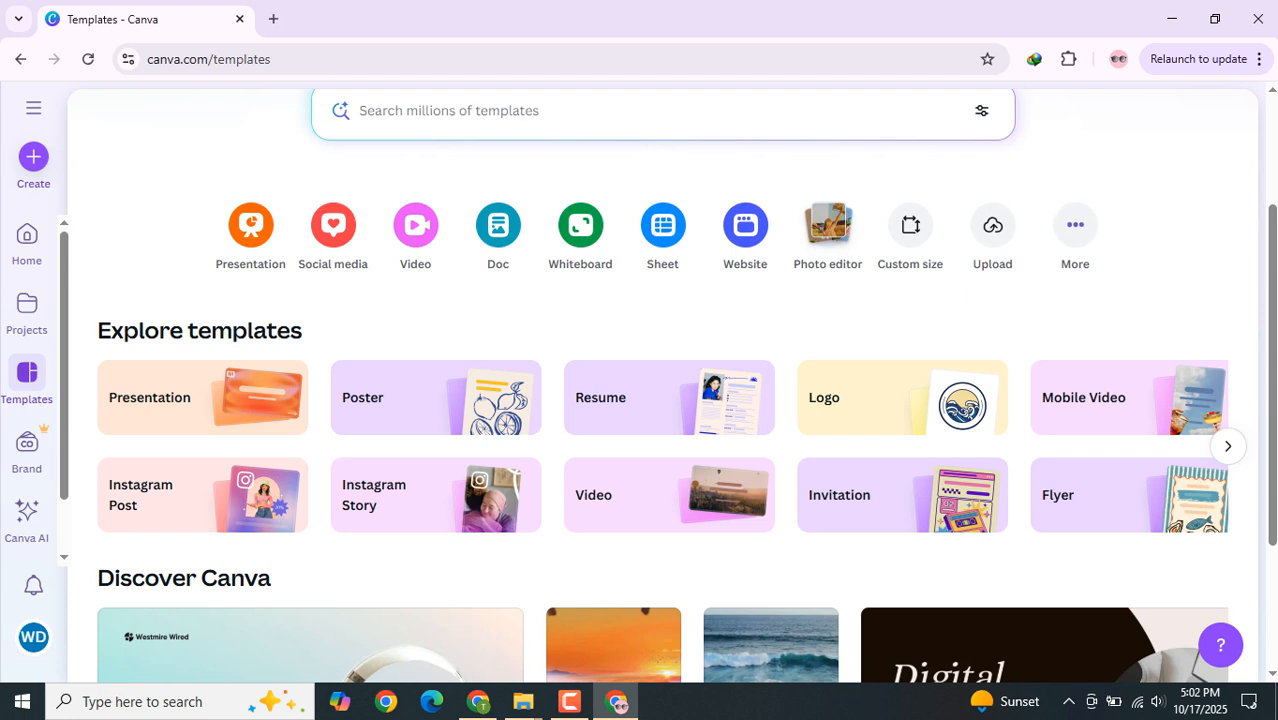
pyautogui.scroll(2, 660, 400)
pyautogui.scroll(-2, 660, 400)
pyautogui.scroll(1, 660, 400)
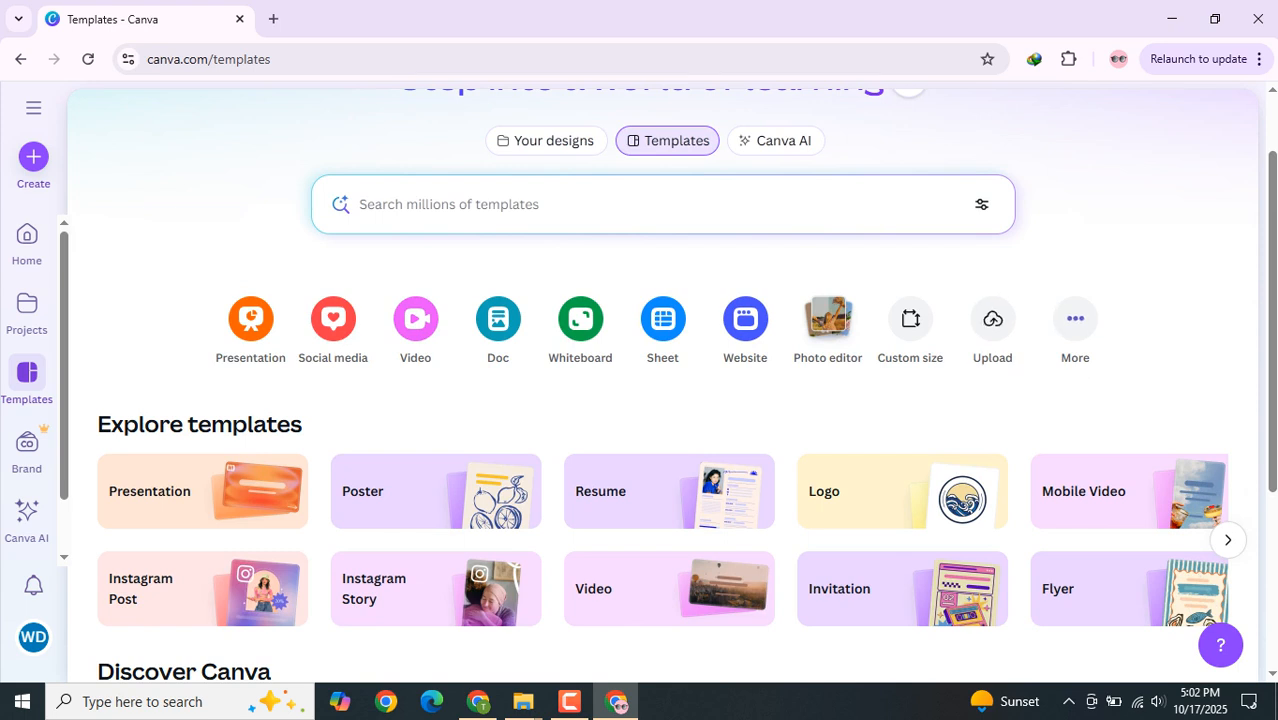
pyautogui.scroll(-1, 660, 400)
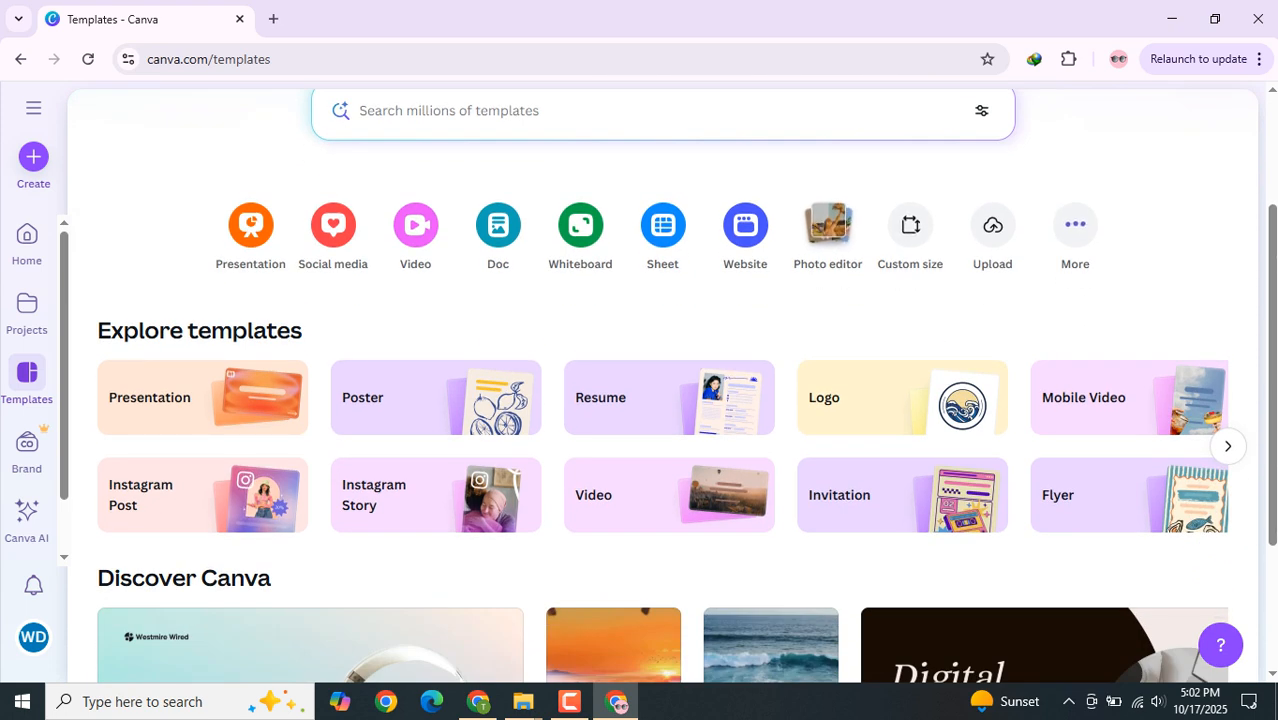
pyautogui.scroll(-1, 686, 387)
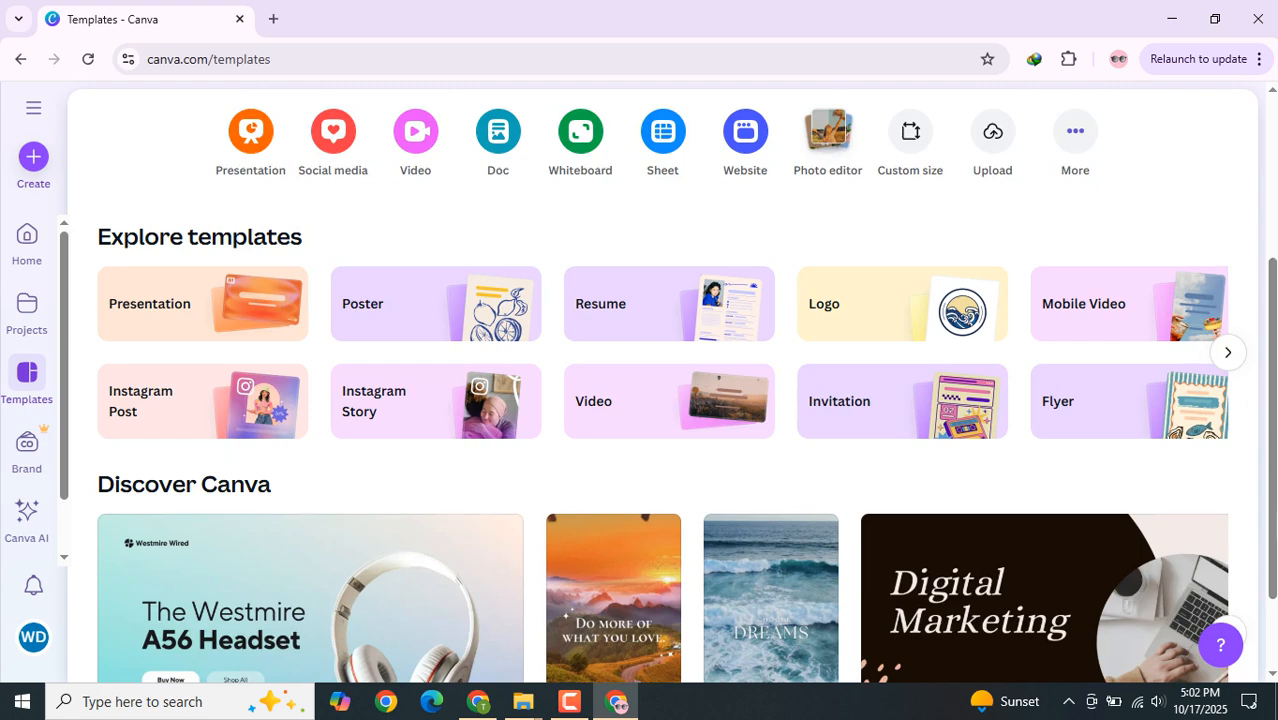
# Browse the What's new and More templates for you sections, comparing the free and the premium crown-marked templates.
pyautogui.scroll(-1, 613, 350)
pyautogui.scroll(-2, 613, 350)
pyautogui.scroll(-2, 613, 350)
pyautogui.scroll(-1, 613, 350)
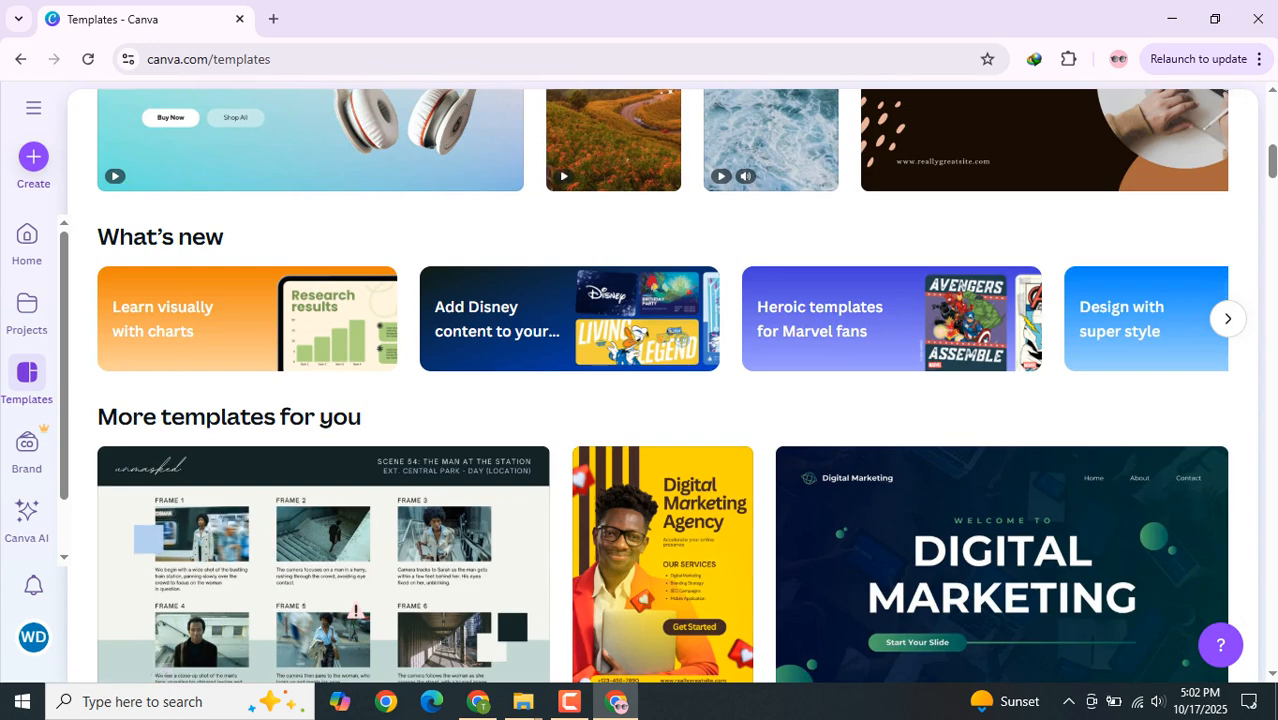
pyautogui.scroll(-1, 613, 360)
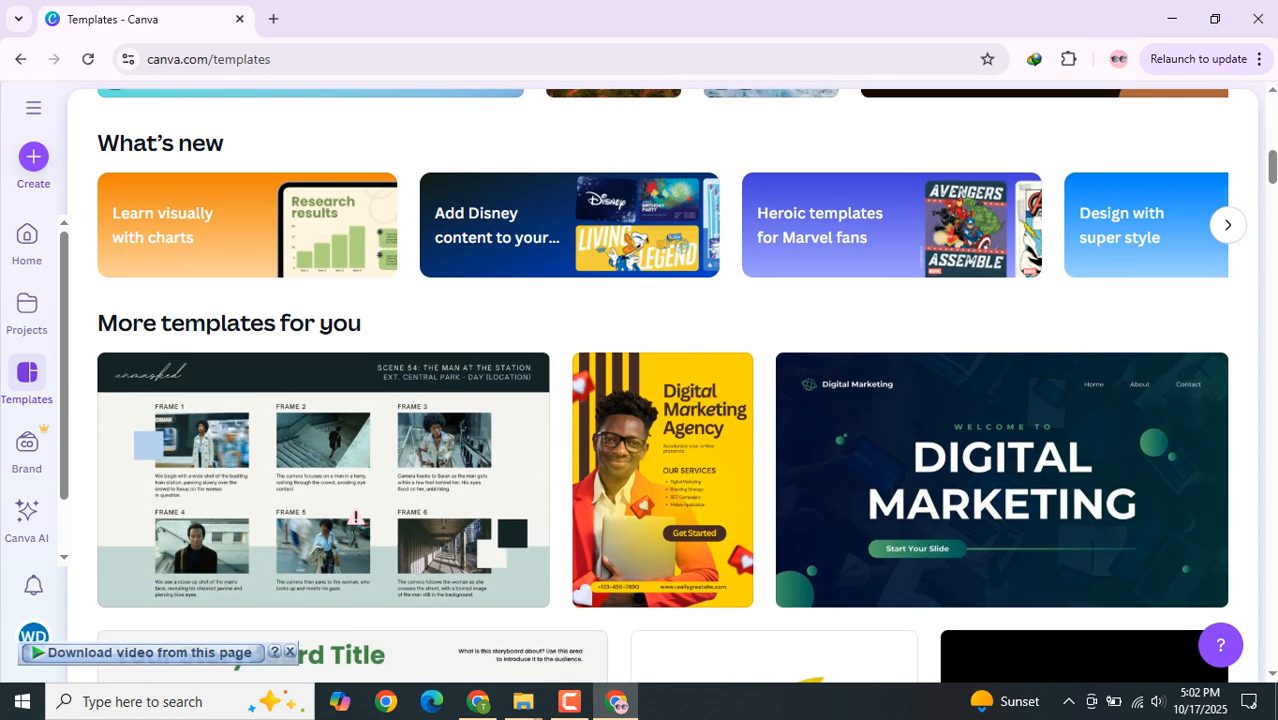
pyautogui.scroll(-1, 663, 400)
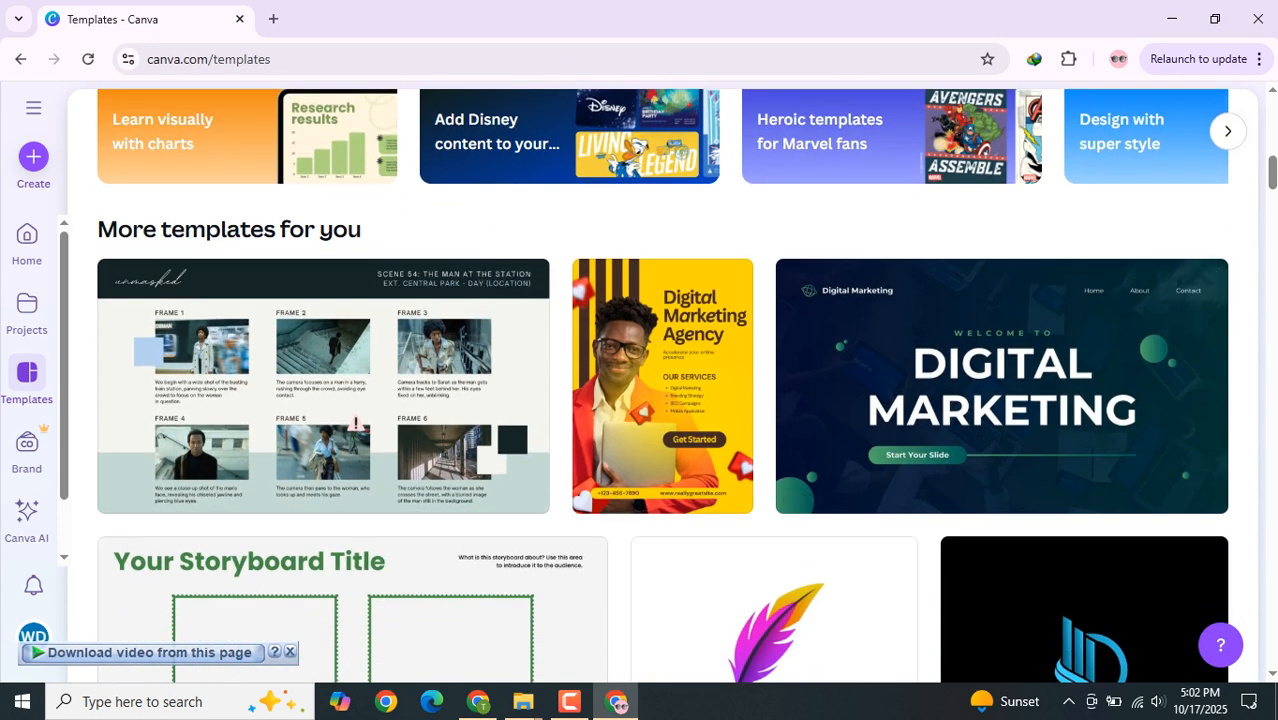
pyautogui.scroll(-1, 592, 313)
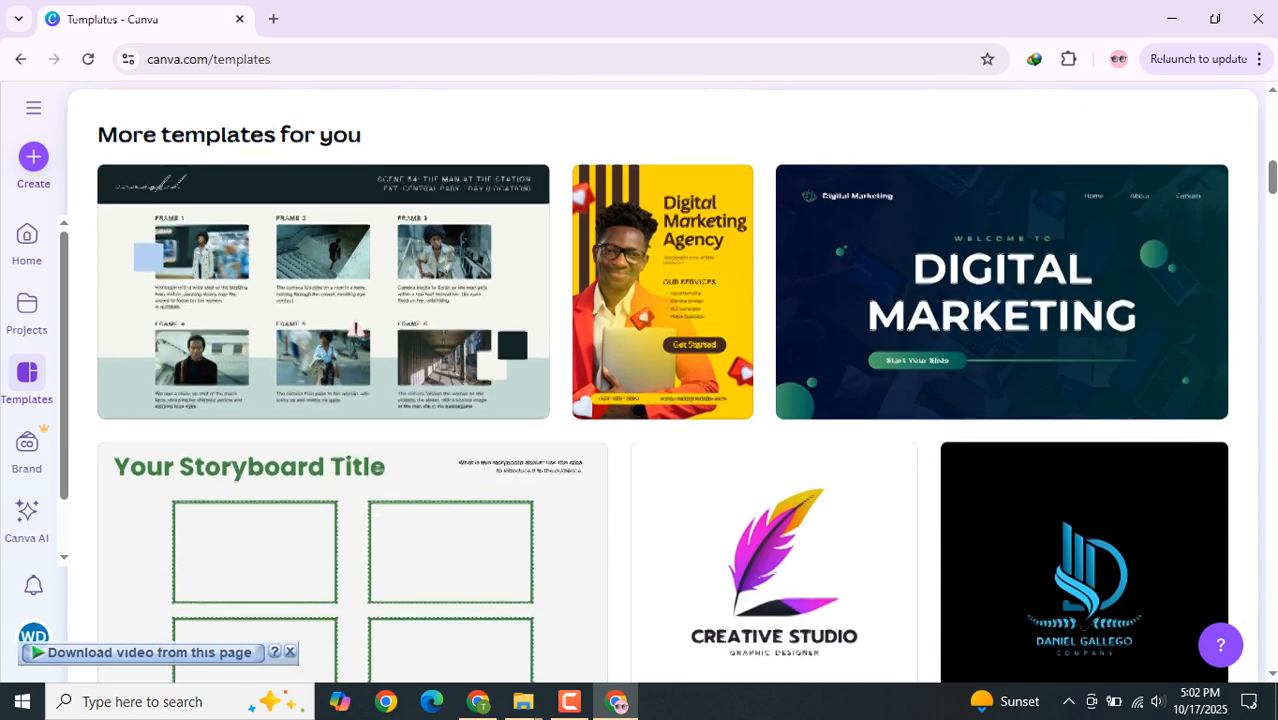
pyautogui.scroll(-1, 663, 400)
pyautogui.scroll(-2, 663, 400)
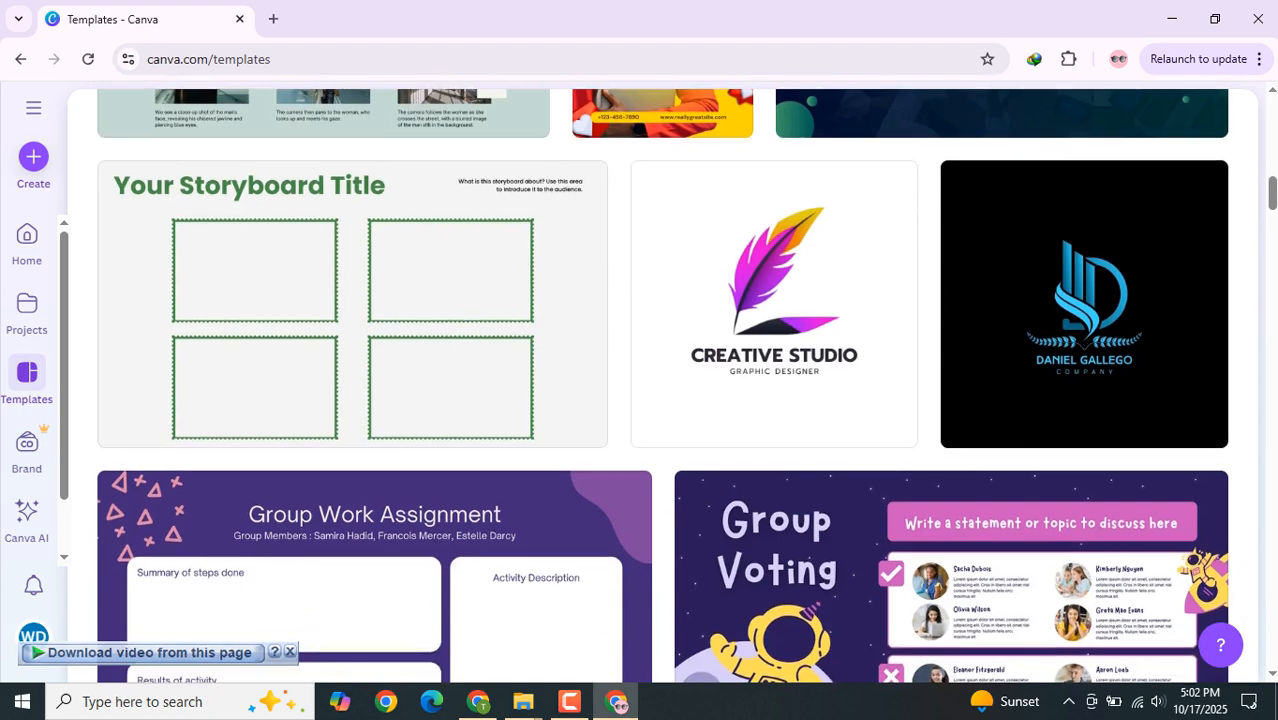
pyautogui.scroll(-6, 663, 400)
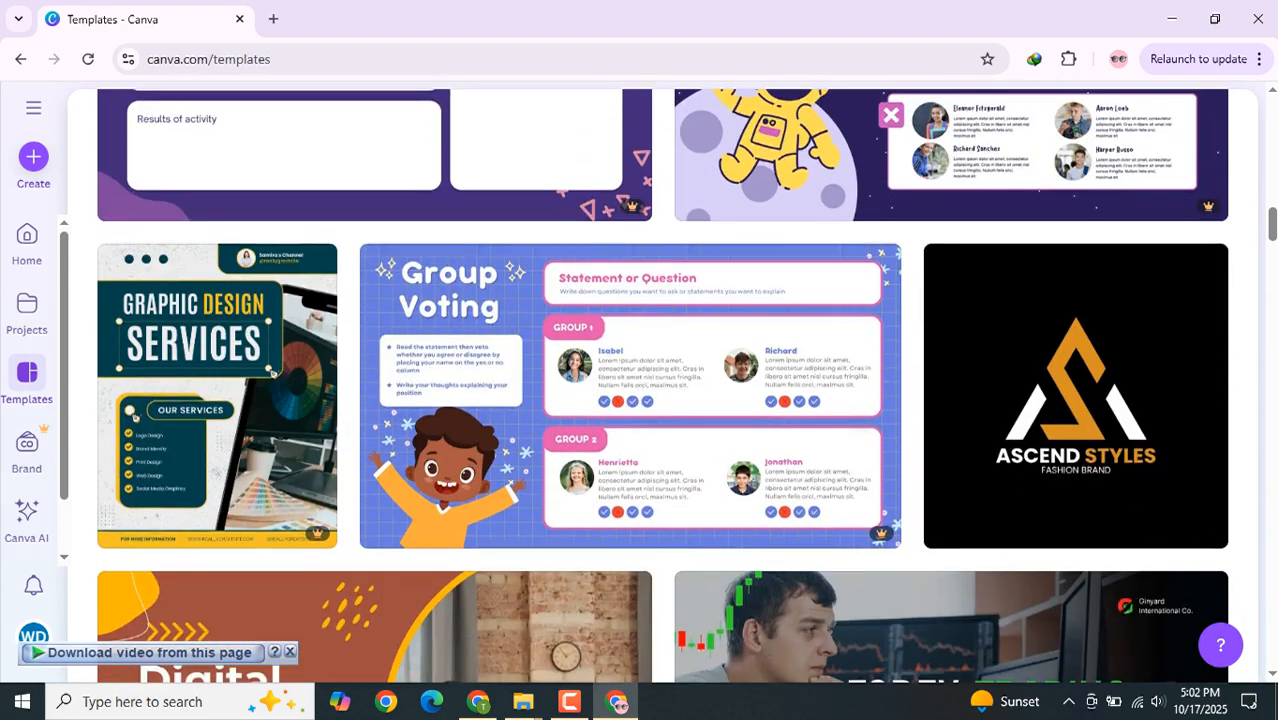
pyautogui.scroll(-1, 663, 400)
pyautogui.scroll(6, 133, 322)
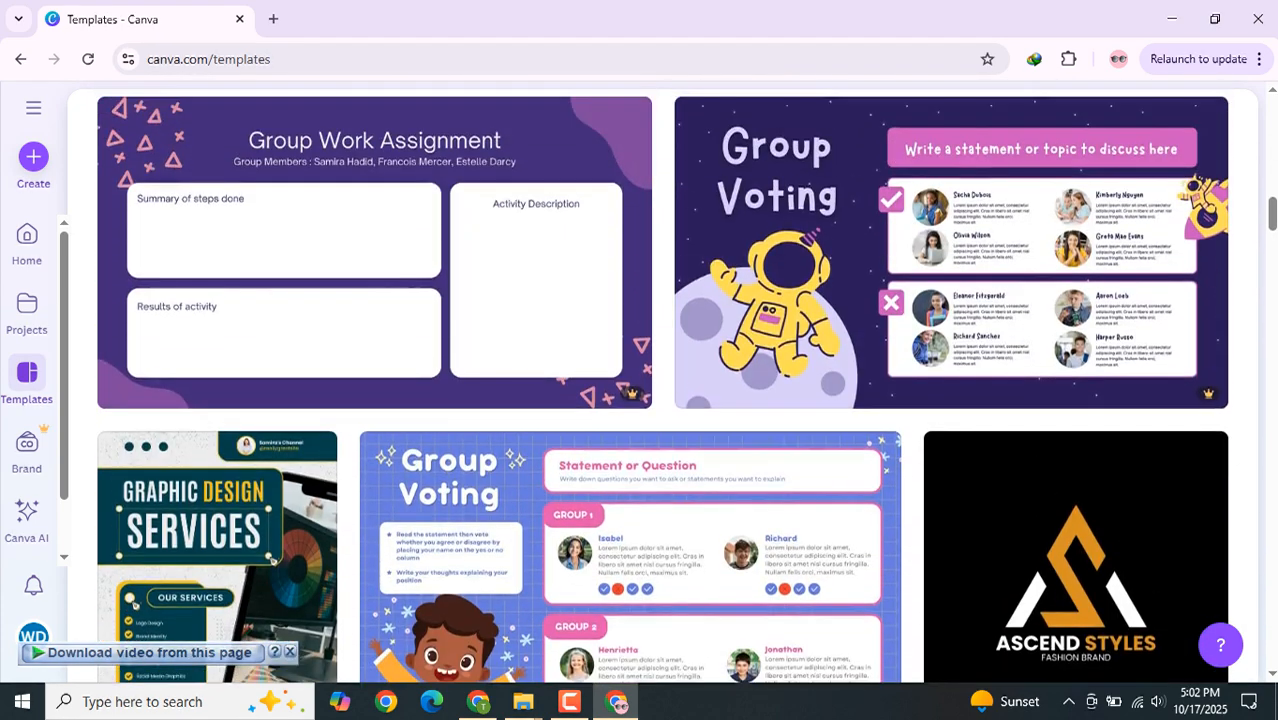
pyautogui.scroll(1, 663, 387)
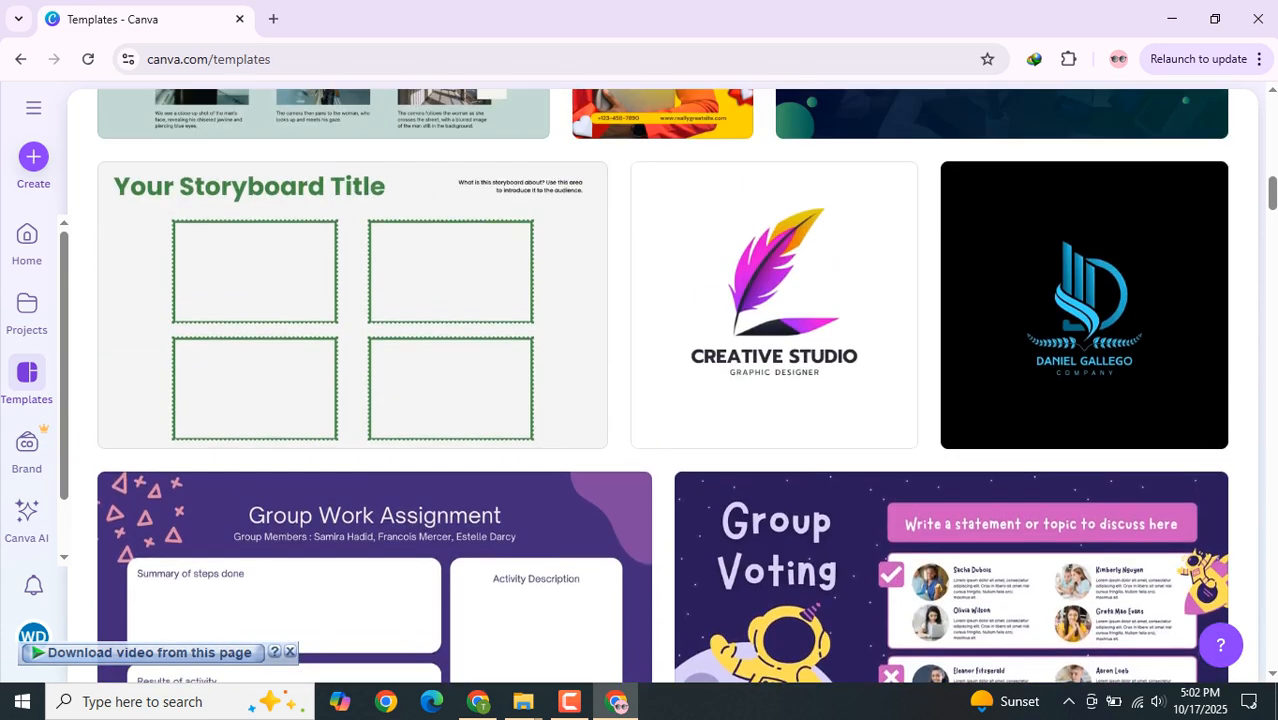
pyautogui.scroll(-1, 1085, 400)
pyautogui.scroll(-1, 950, 500)
pyautogui.scroll(-1, 950, 450)
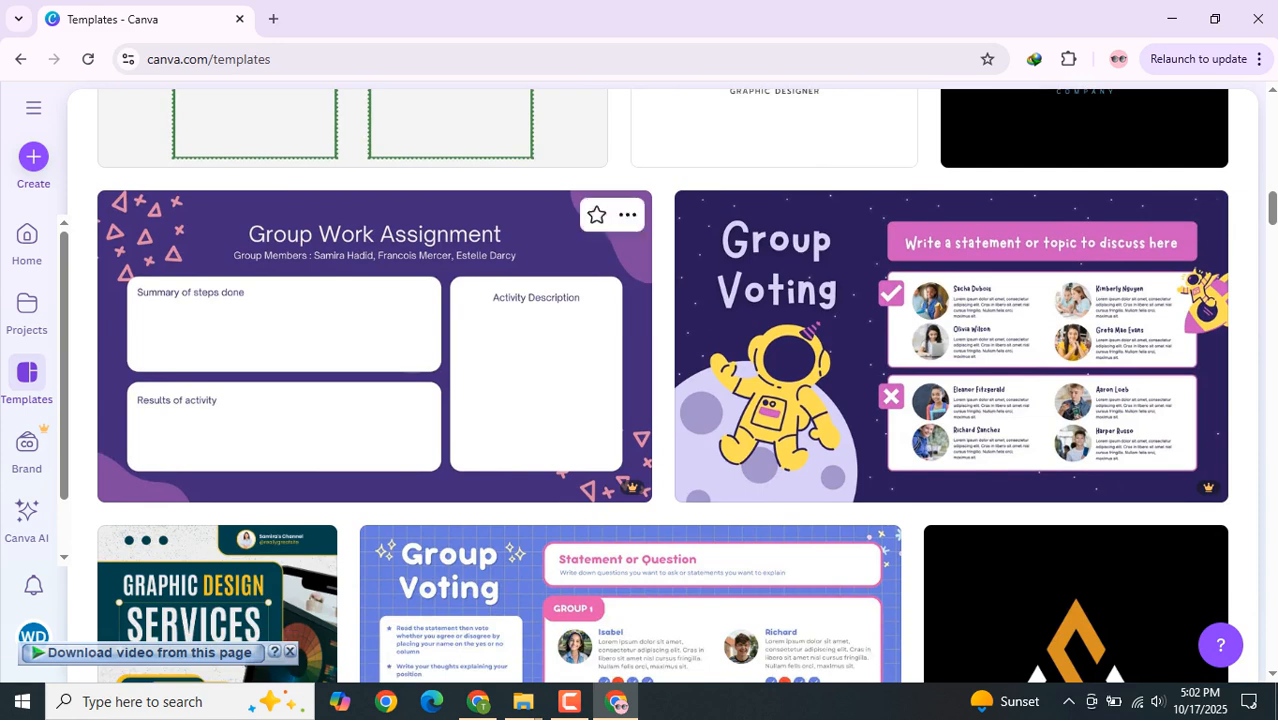
pyautogui.scroll(4, 900, 400)
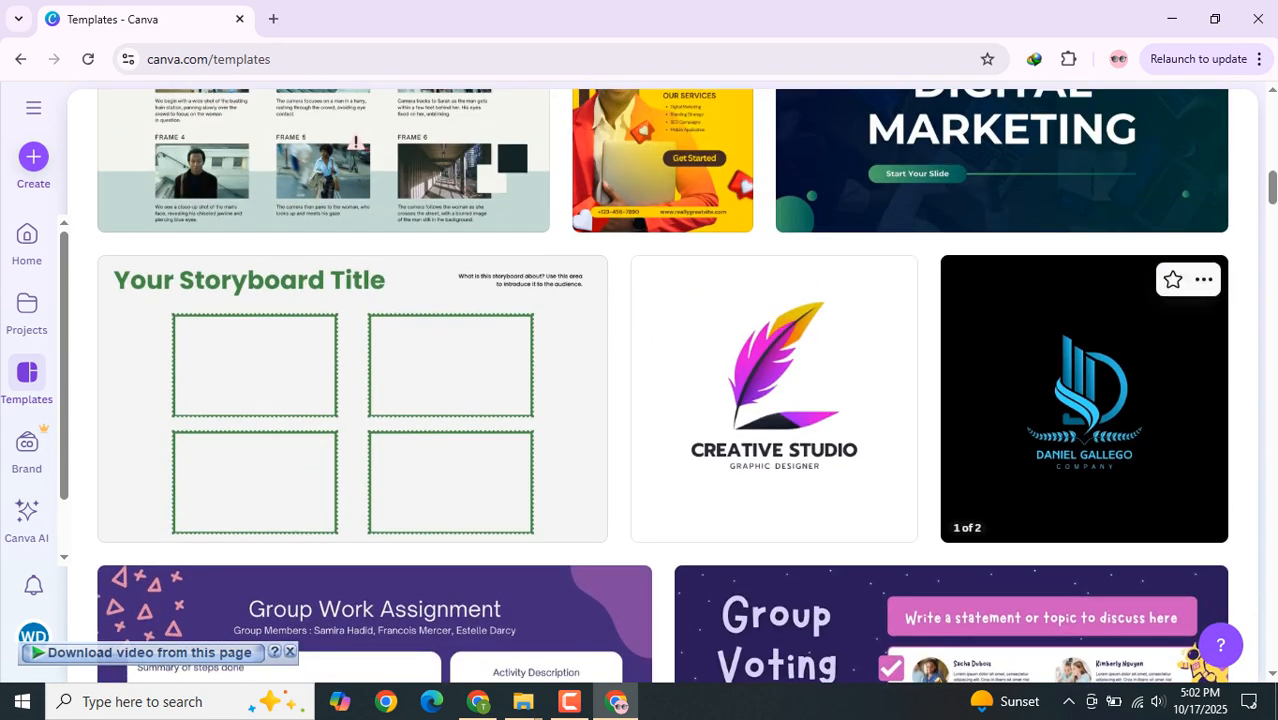
pyautogui.scroll(-4, 880, 330)
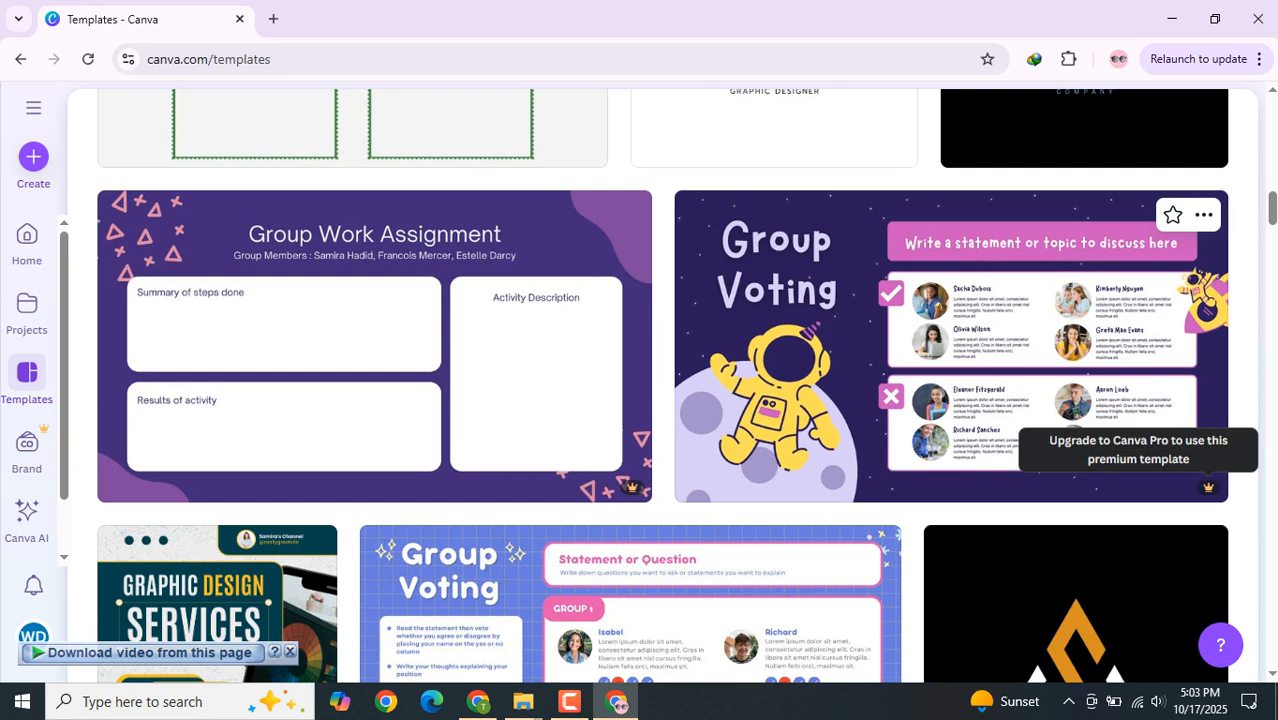
pyautogui.scroll(-4, 662, 386)
pyautogui.scroll(11, 662, 386)
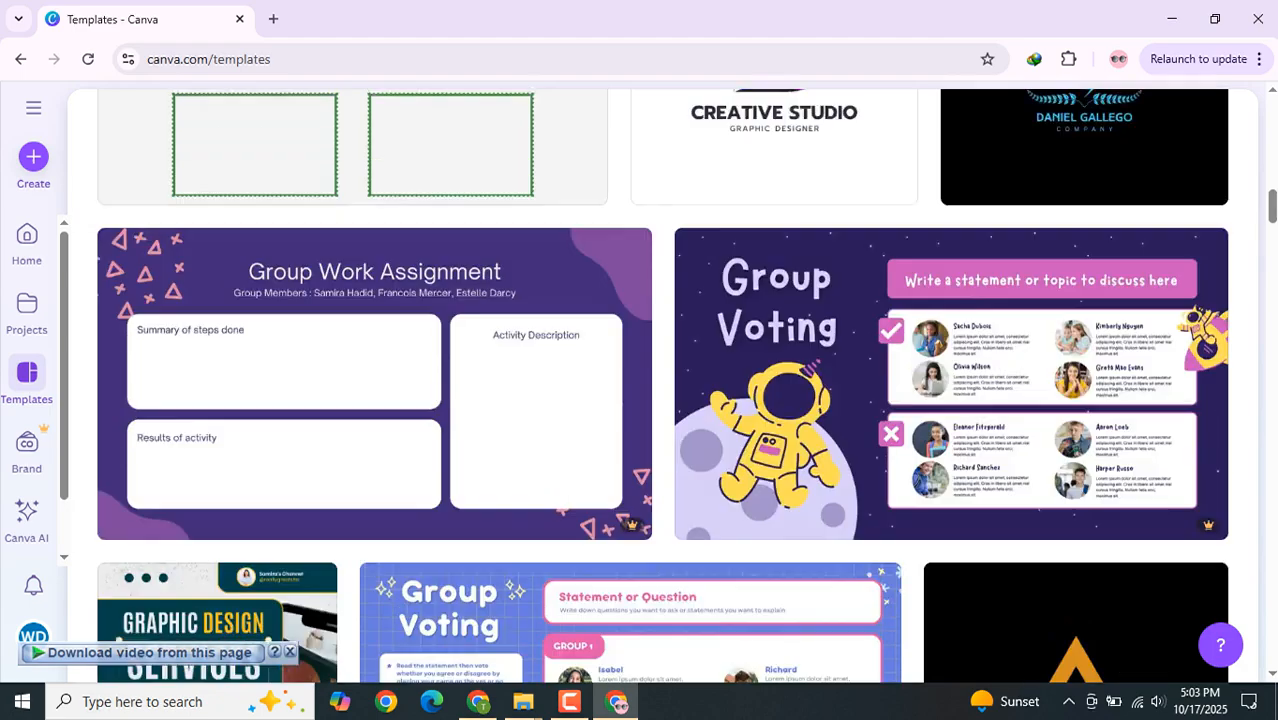
pyautogui.scroll(-3, 780, 400)
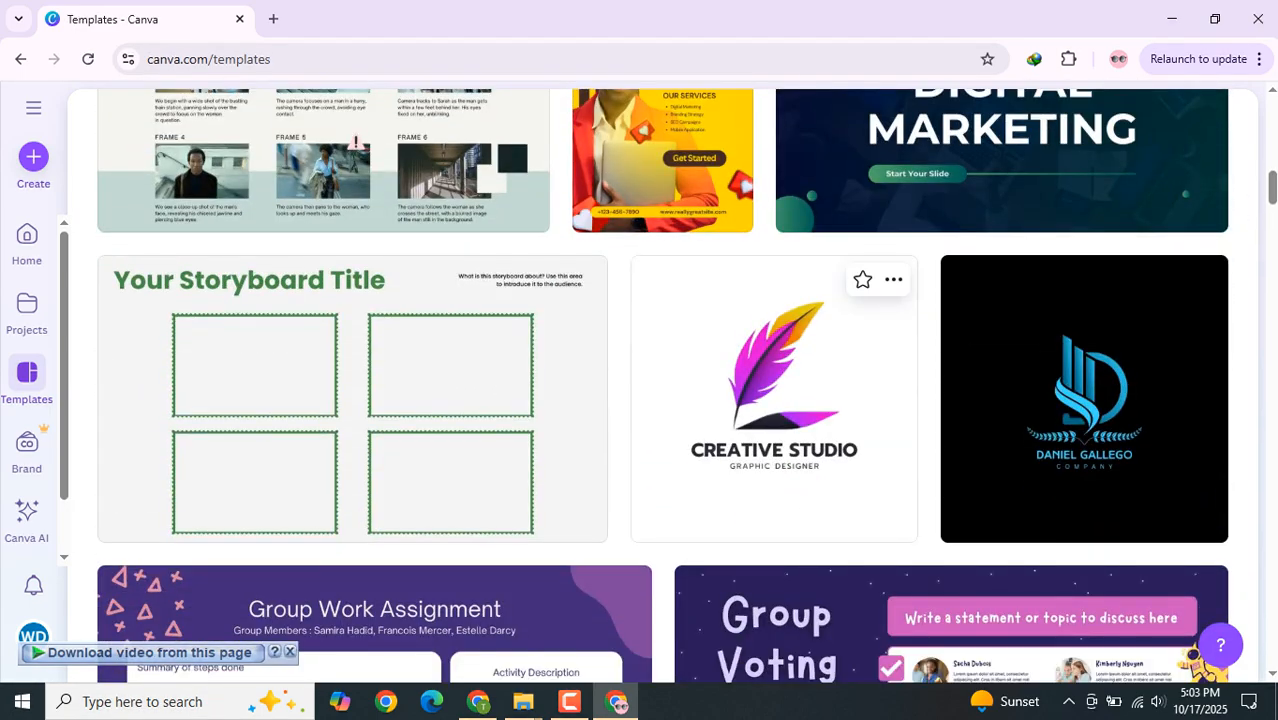
pyautogui.scroll(-9, 645, 460)
pyautogui.scroll(16, 645, 460)
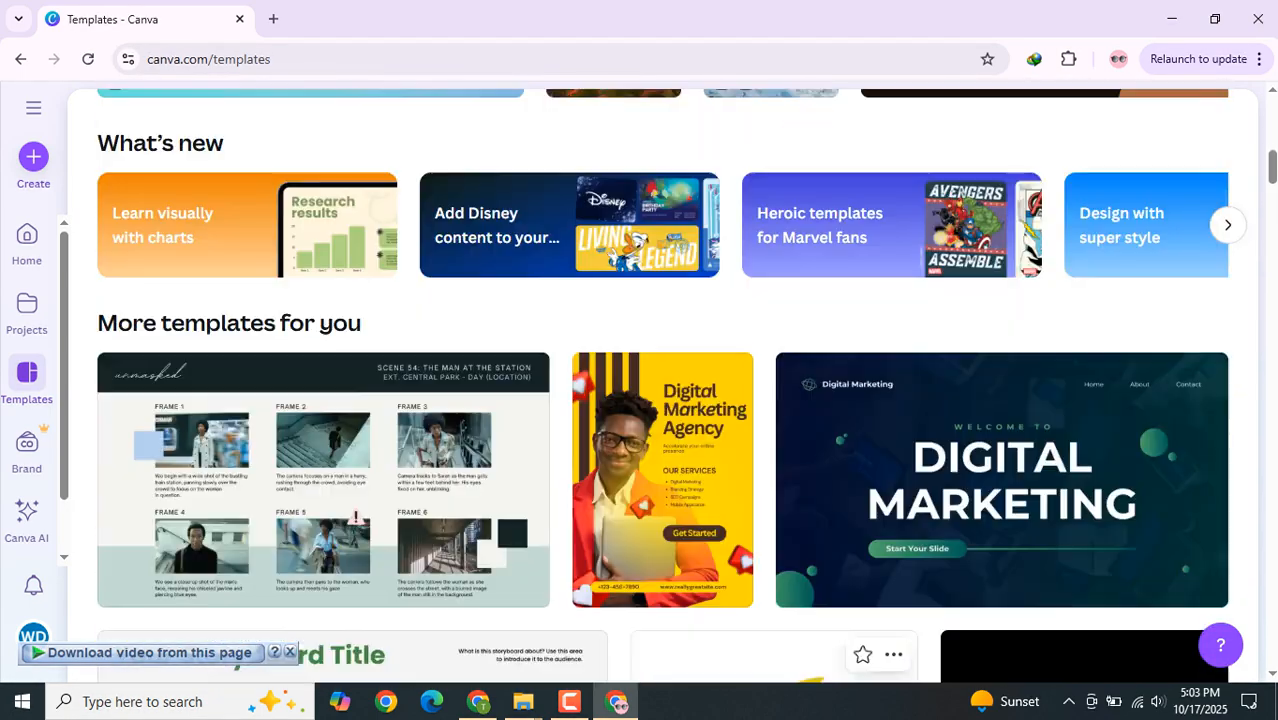
# Search the template library for "Youtube Thumbnail".
pyautogui.scroll(4, 645, 460)
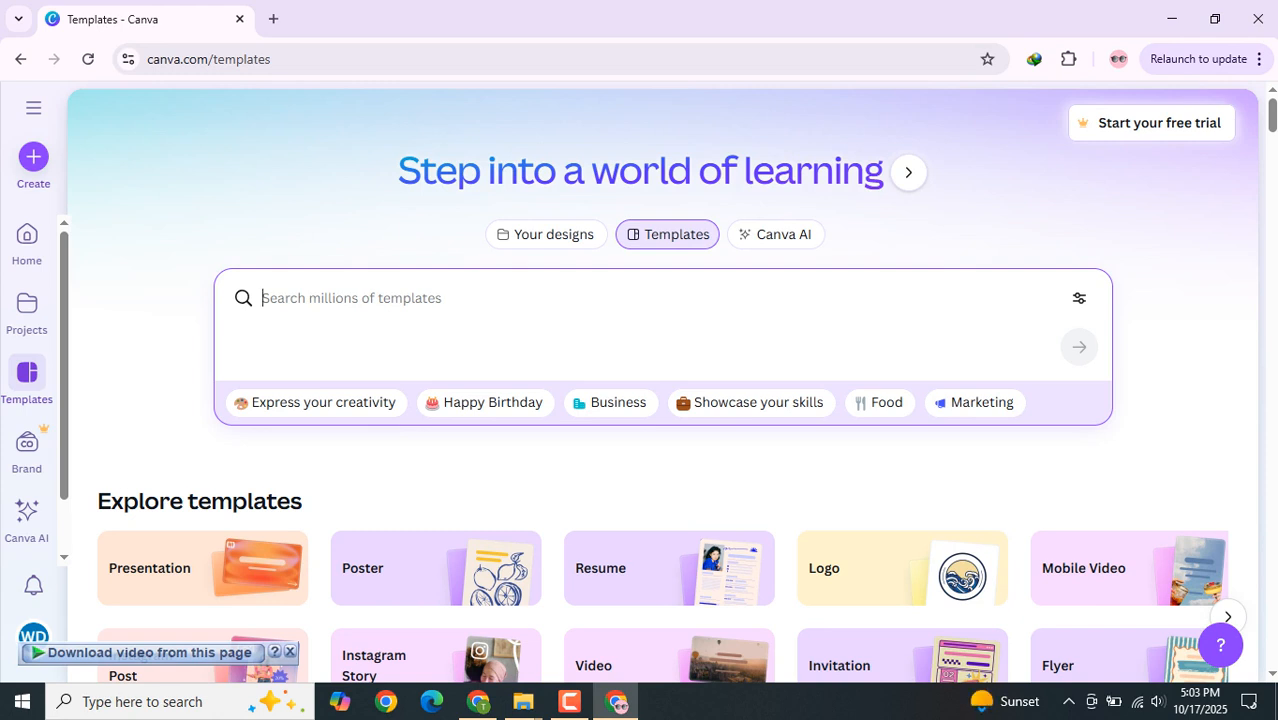
pyautogui.write('Youtue')
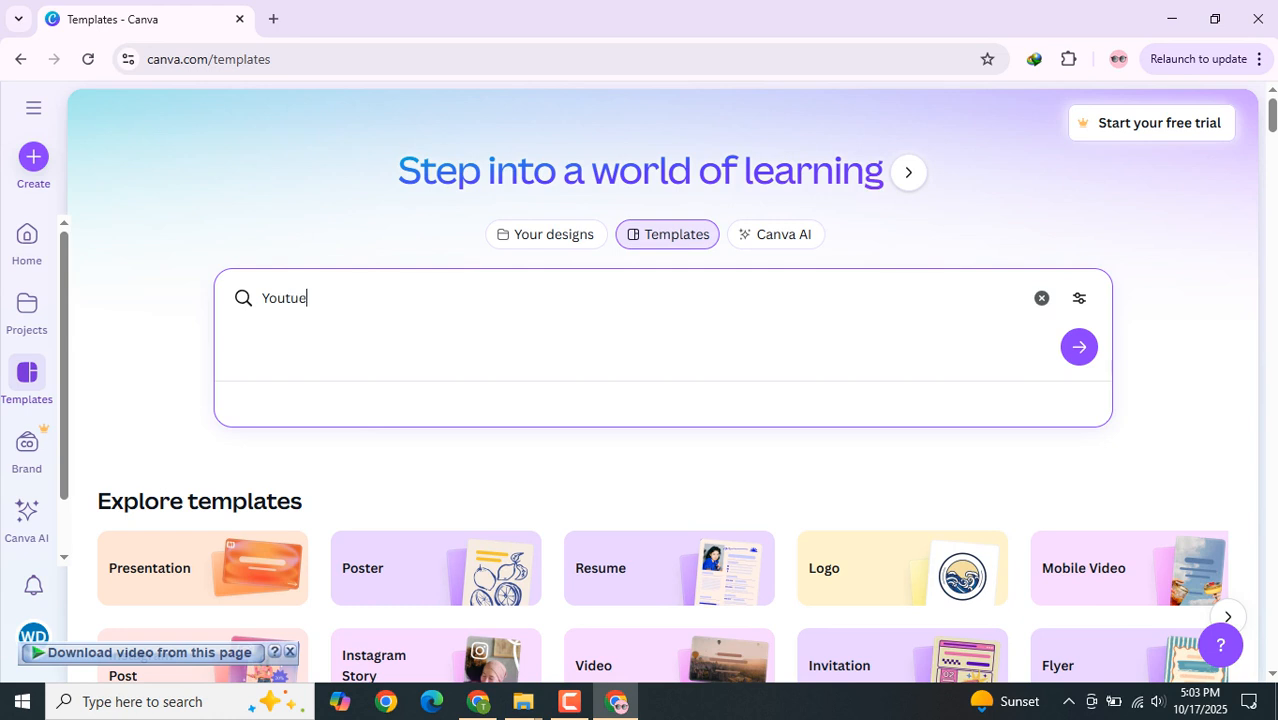
pyautogui.press('BackSpace')
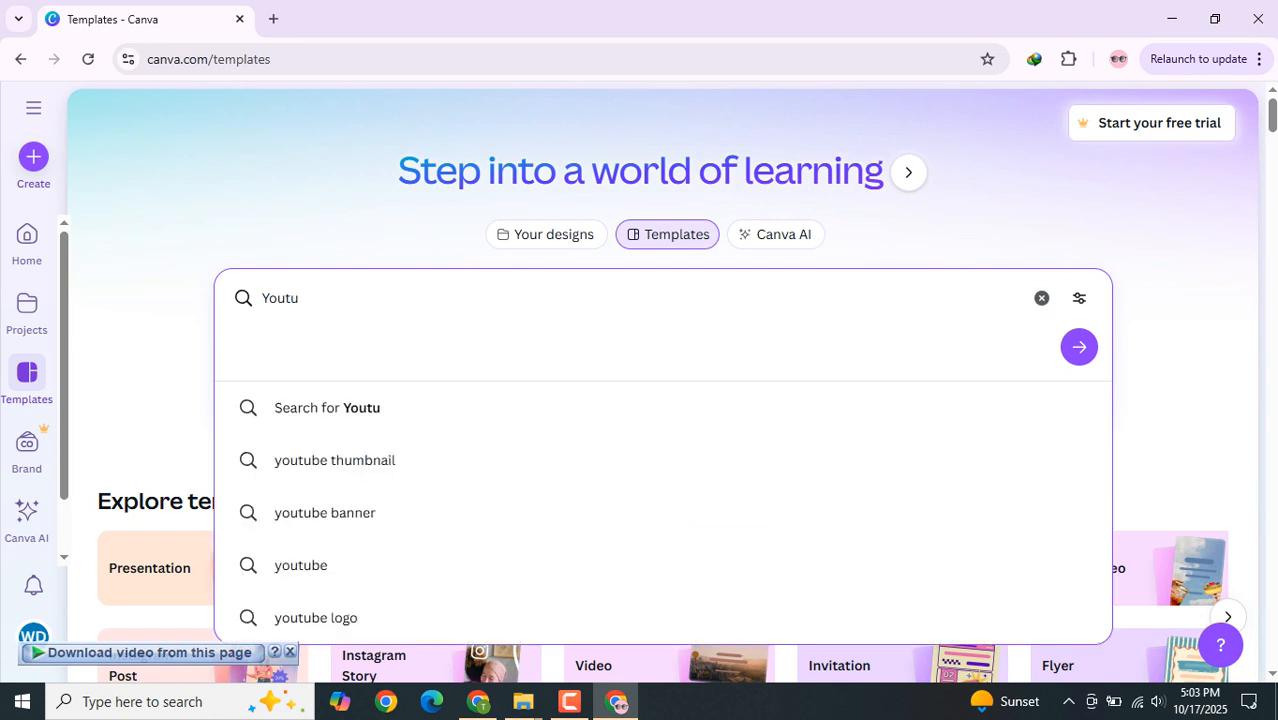
pyautogui.write('be Thum')
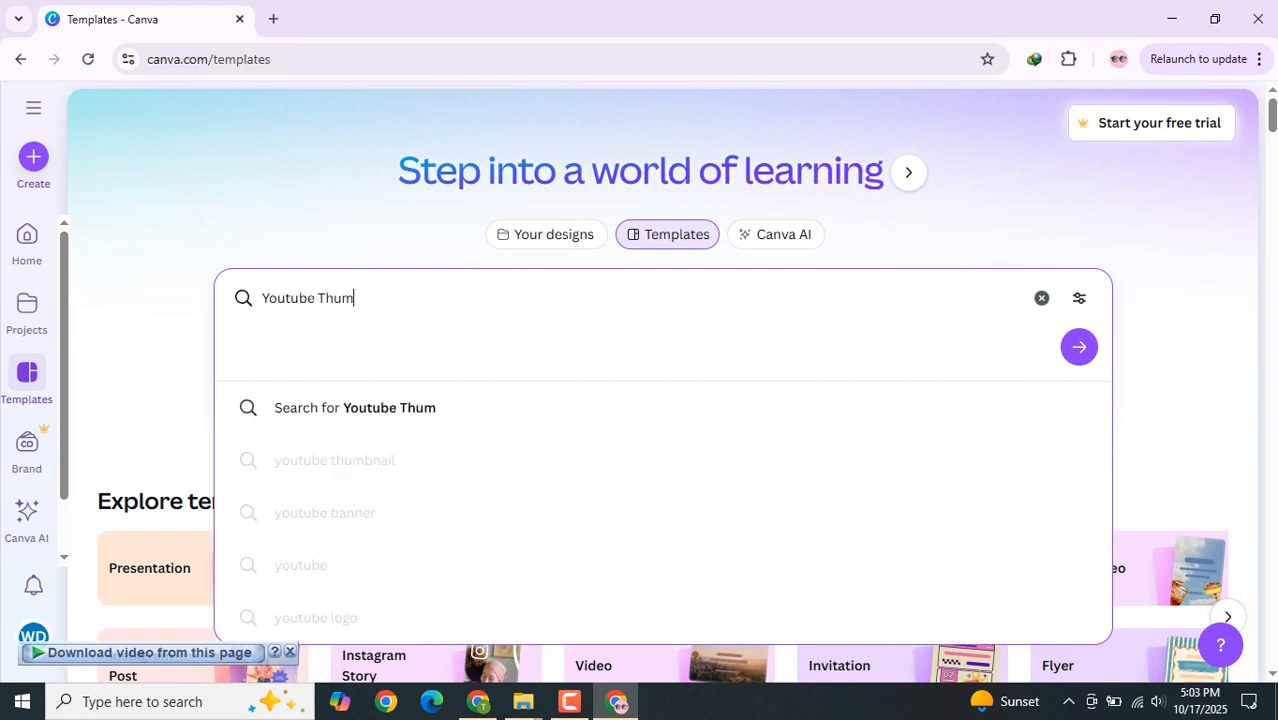
pyautogui.write('bnail')
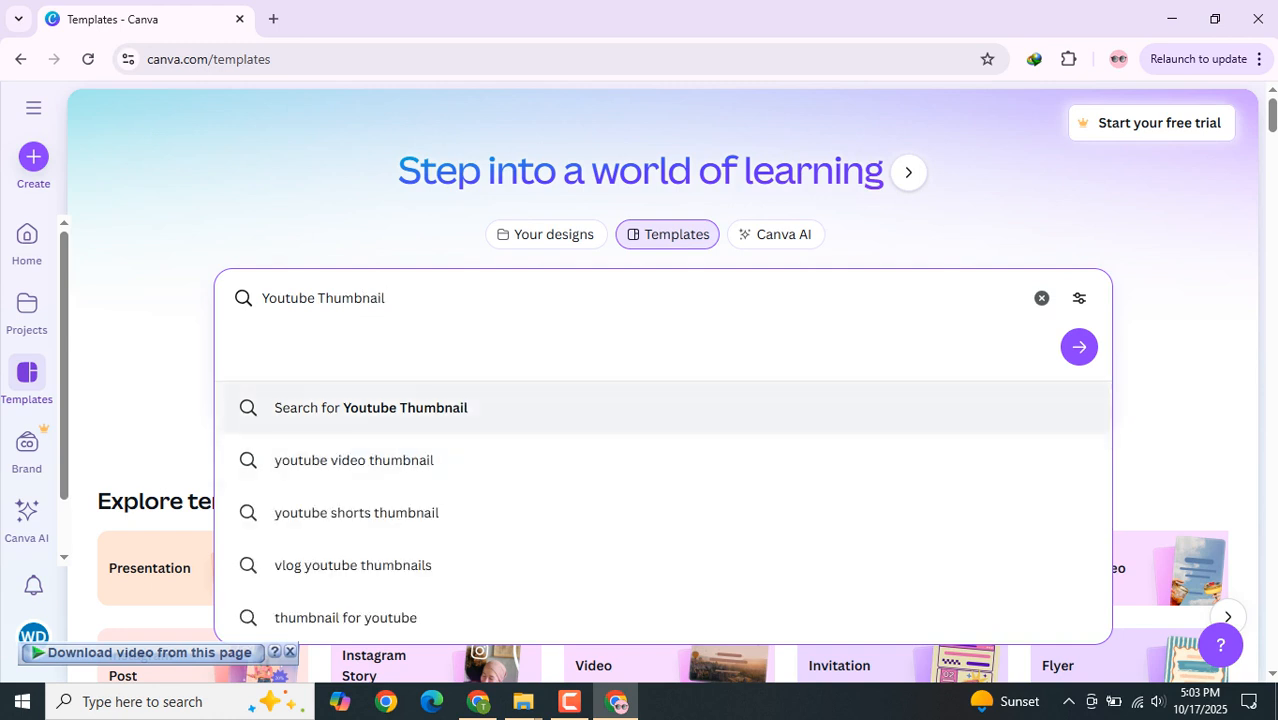
pyautogui.press('Return')
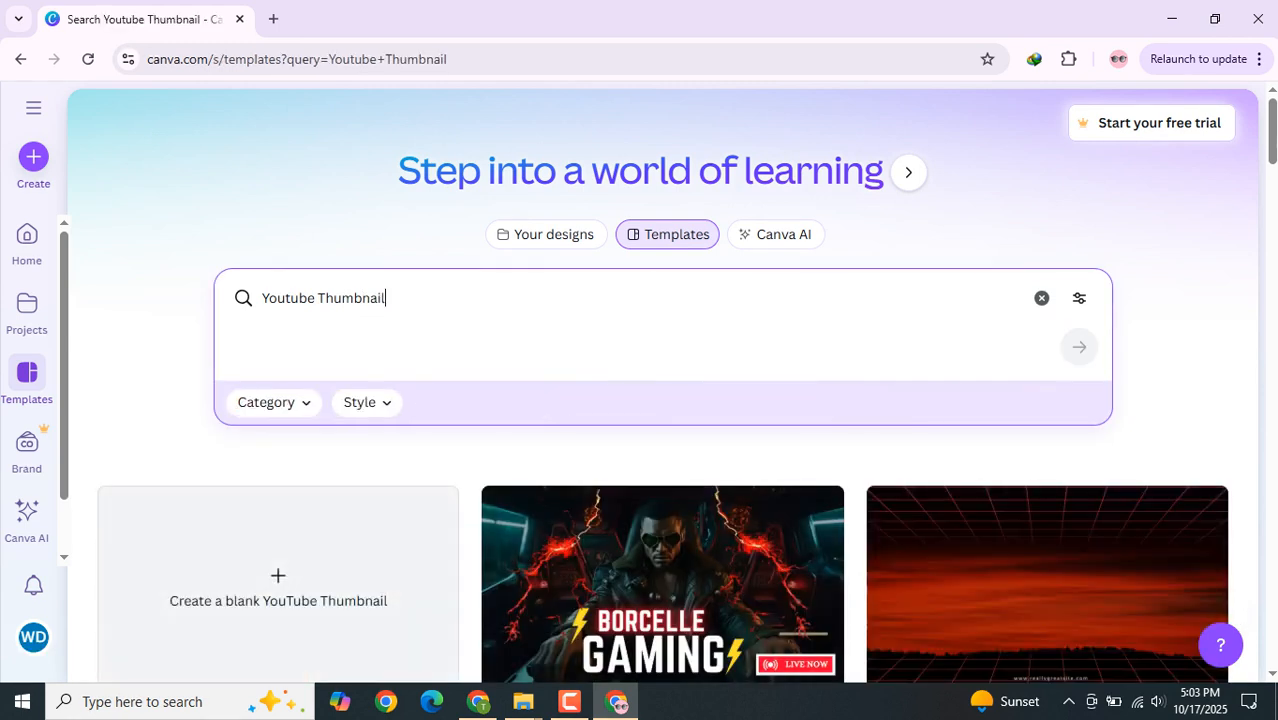
# Browse the YouTube thumbnail template results, comparing the free designs with the premium crown-marked ones.
pyautogui.scroll(-2, 660, 400)
pyautogui.scroll(-1, 660, 380)
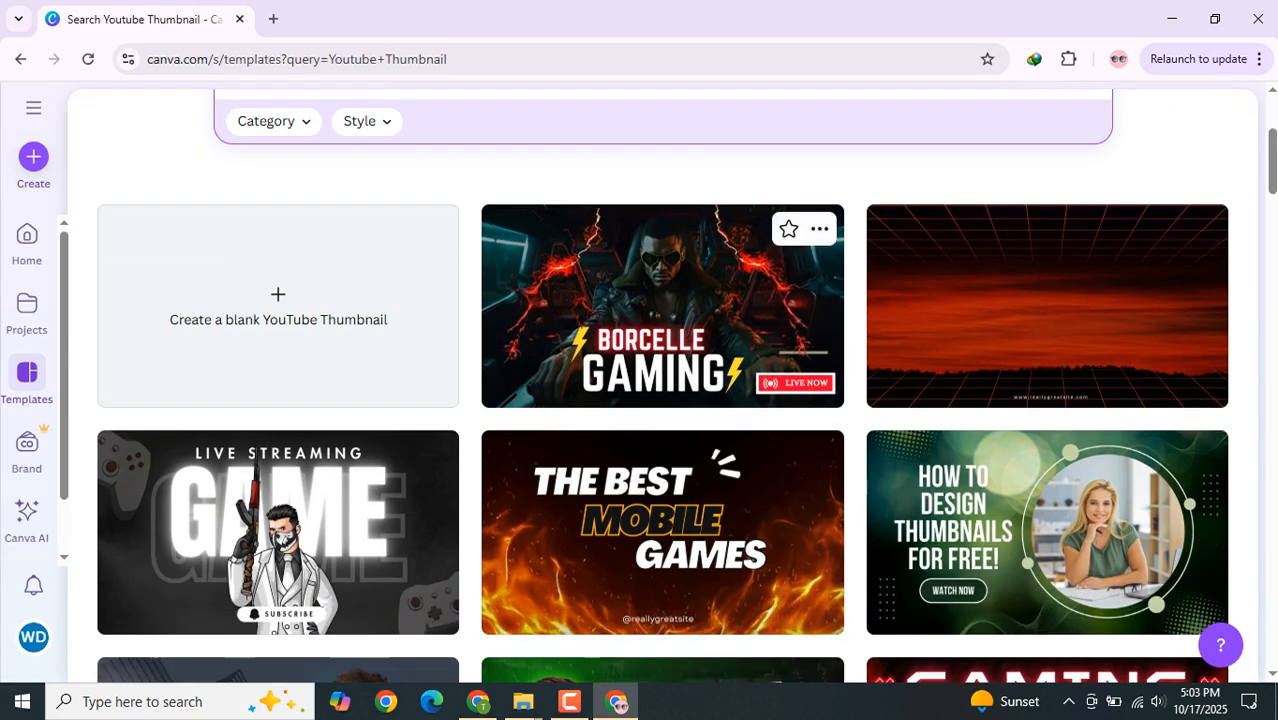
pyautogui.scroll(-1, 1040, 250)
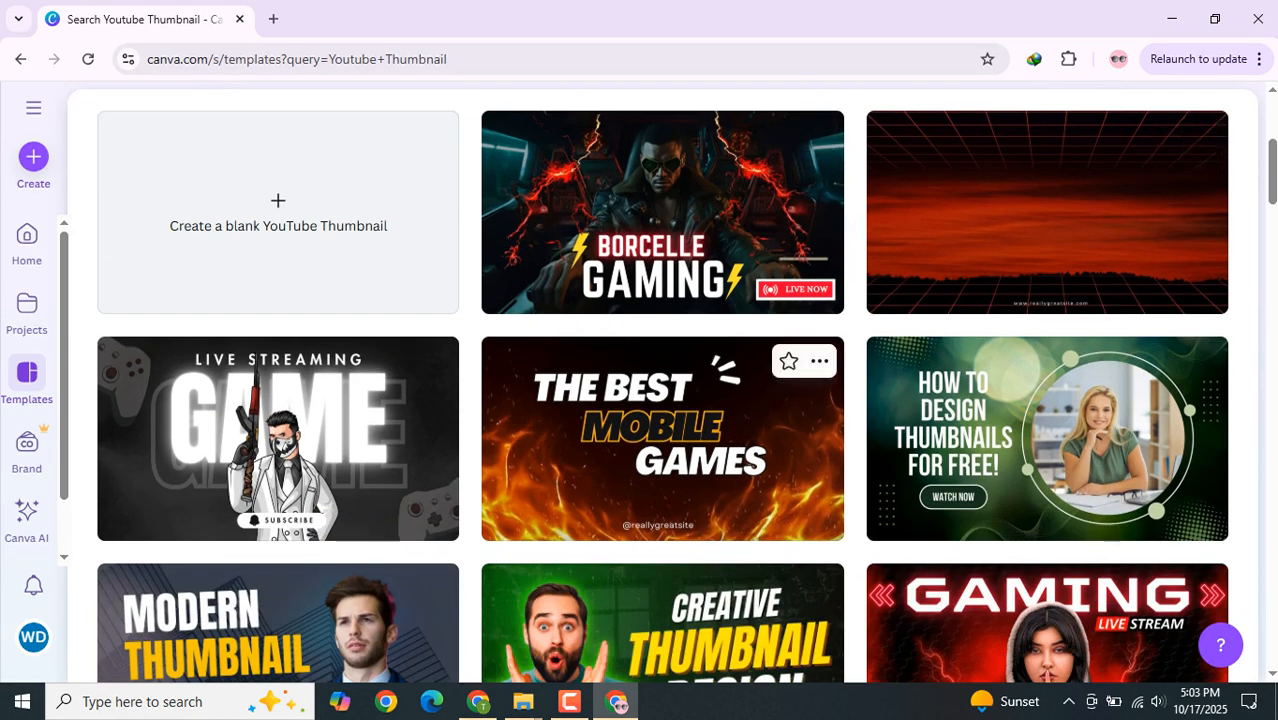
pyautogui.scroll(2, 1040, 460)
pyautogui.scroll(-2, 660, 400)
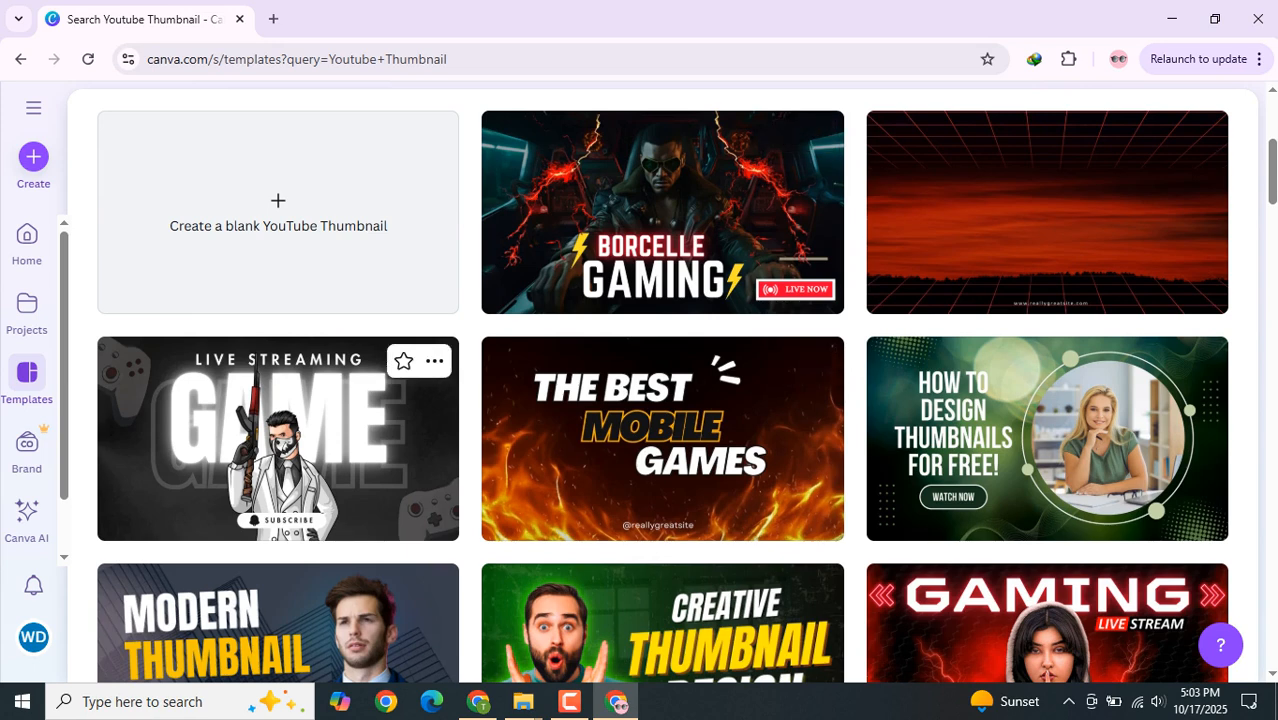
pyautogui.scroll(-2, 660, 250)
pyautogui.scroll(-2, 660, 290)
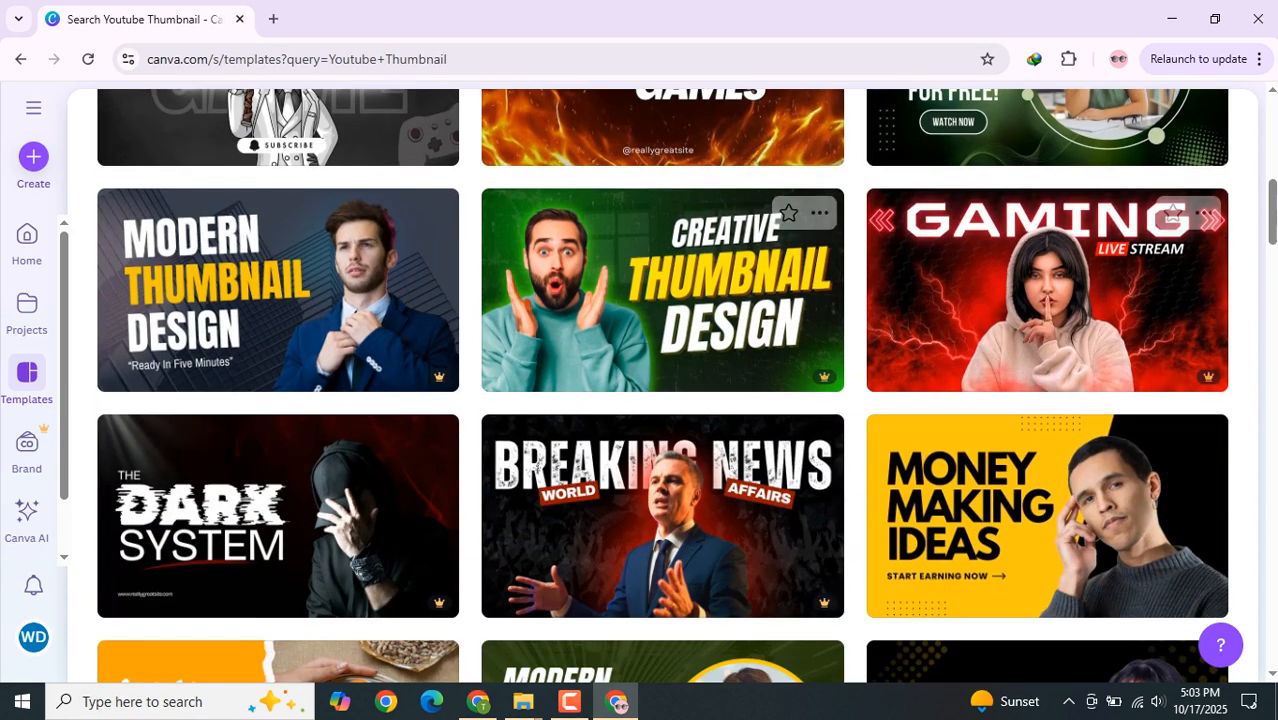
pyautogui.scroll(-2, 1040, 380)
pyautogui.scroll(-2, 1040, 380)
pyautogui.scroll(1, 700, 400)
pyautogui.scroll(-9, 700, 400)
pyautogui.scroll(-8, 700, 470)
pyautogui.scroll(3, 700, 470)
pyautogui.scroll(10, 700, 470)
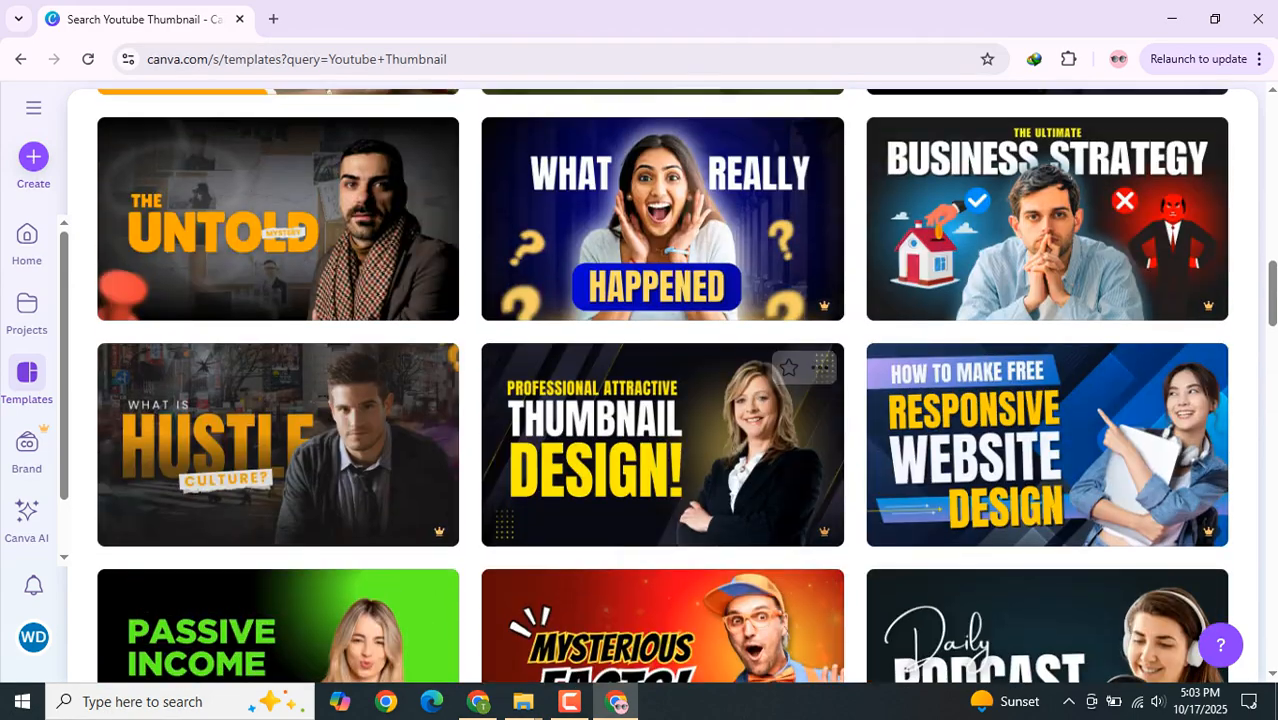
pyautogui.scroll(4, 700, 470)
pyautogui.scroll(-2, 700, 470)
pyautogui.scroll(3, 1050, 620)
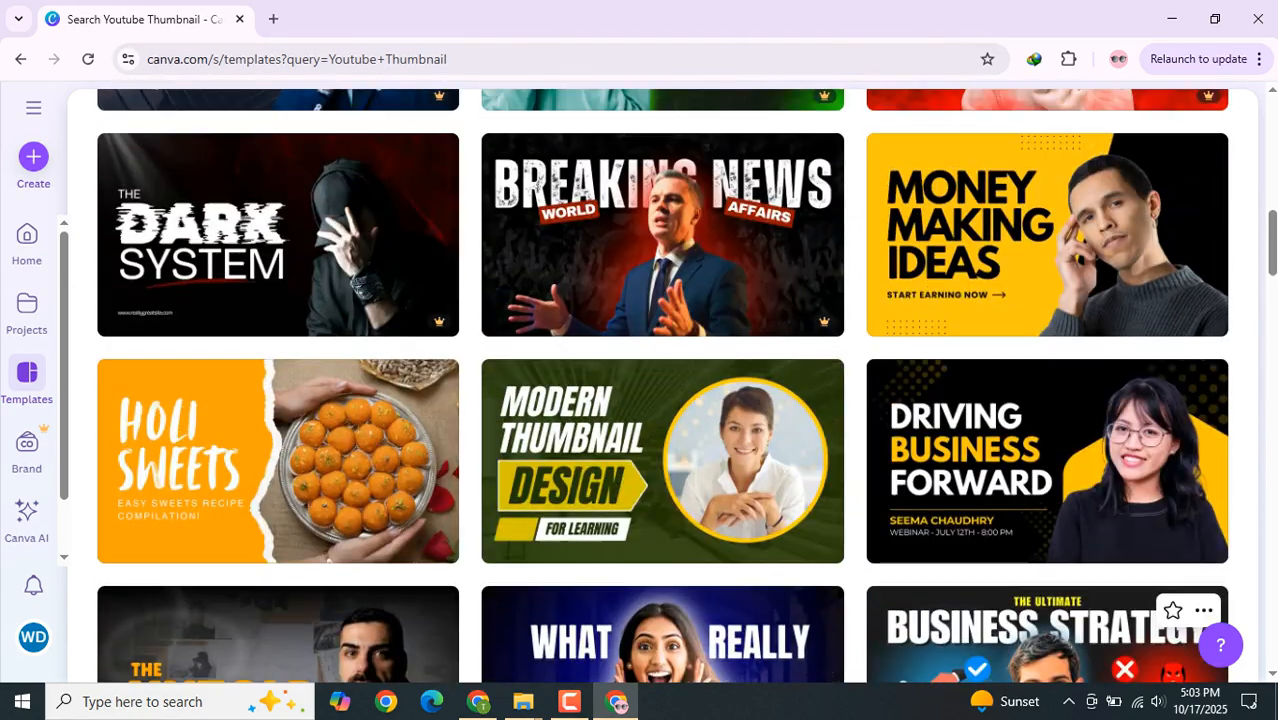
pyautogui.scroll(6, 1047, 400)
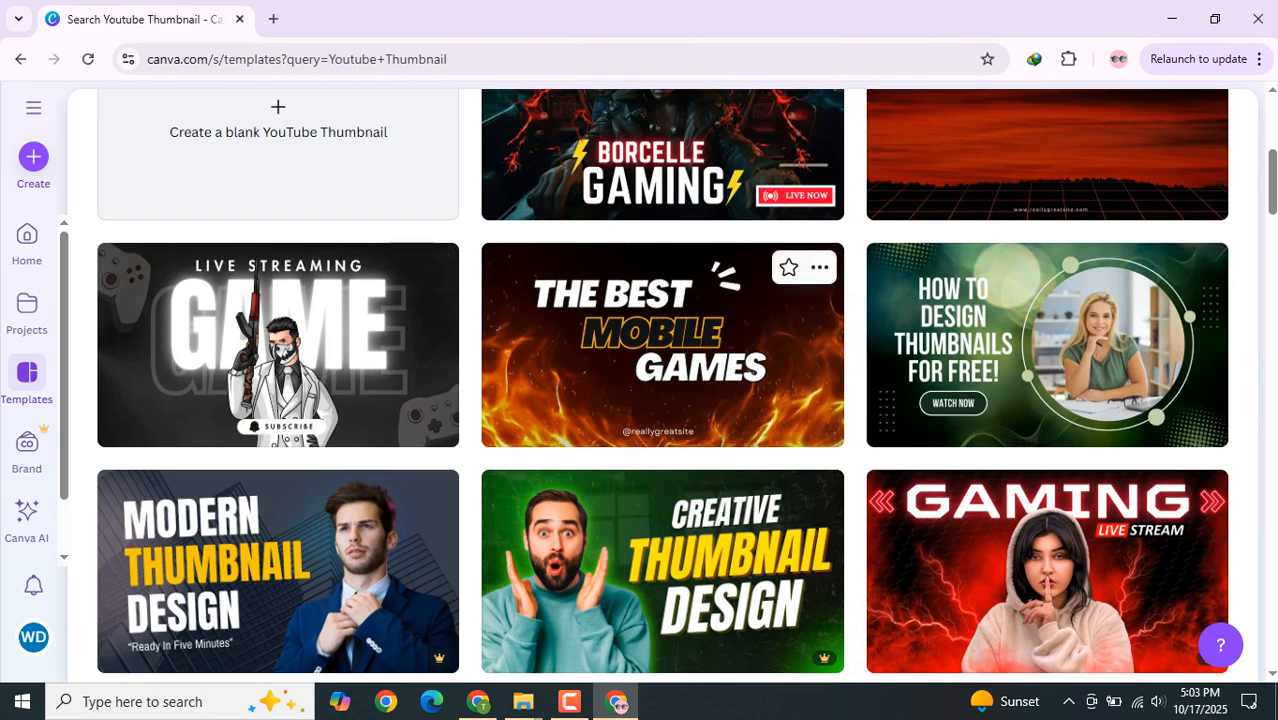
pyautogui.scroll(2, 700, 400)
pyautogui.scroll(-1, 1100, 230)
pyautogui.scroll(-1, 660, 400)
pyautogui.scroll(-2, 660, 400)
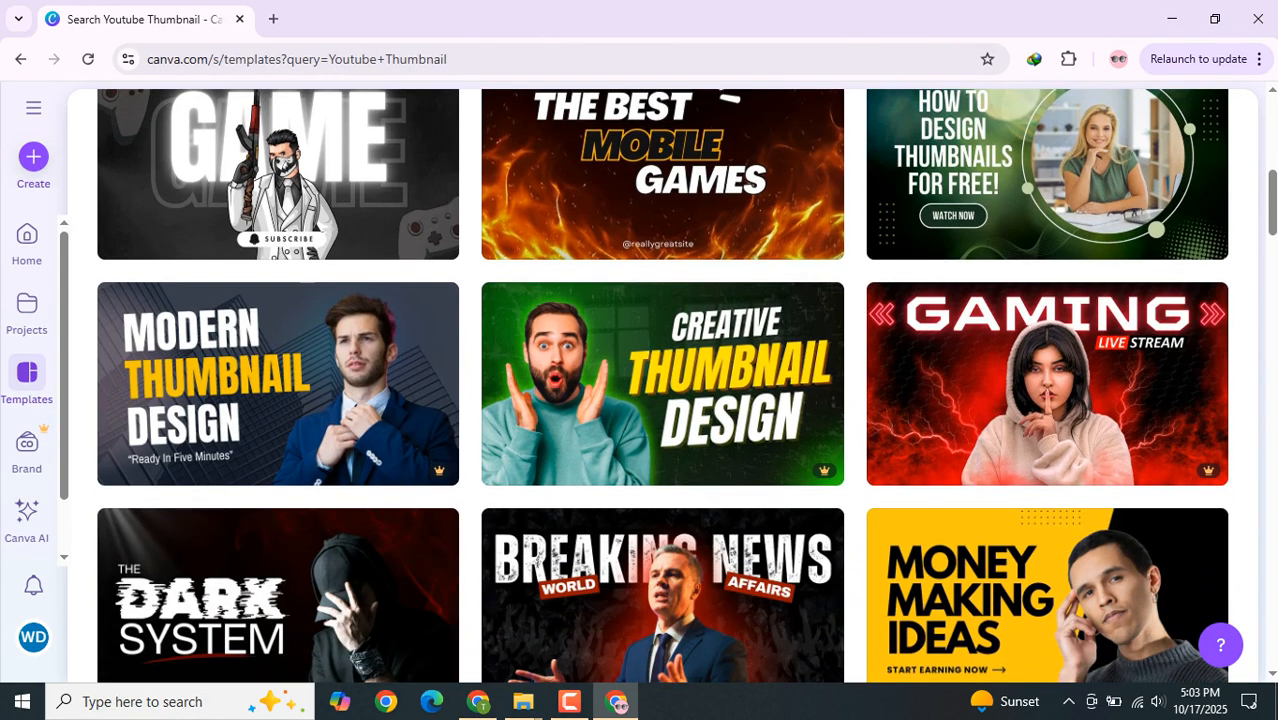
pyautogui.scroll(-1, 278, 340)
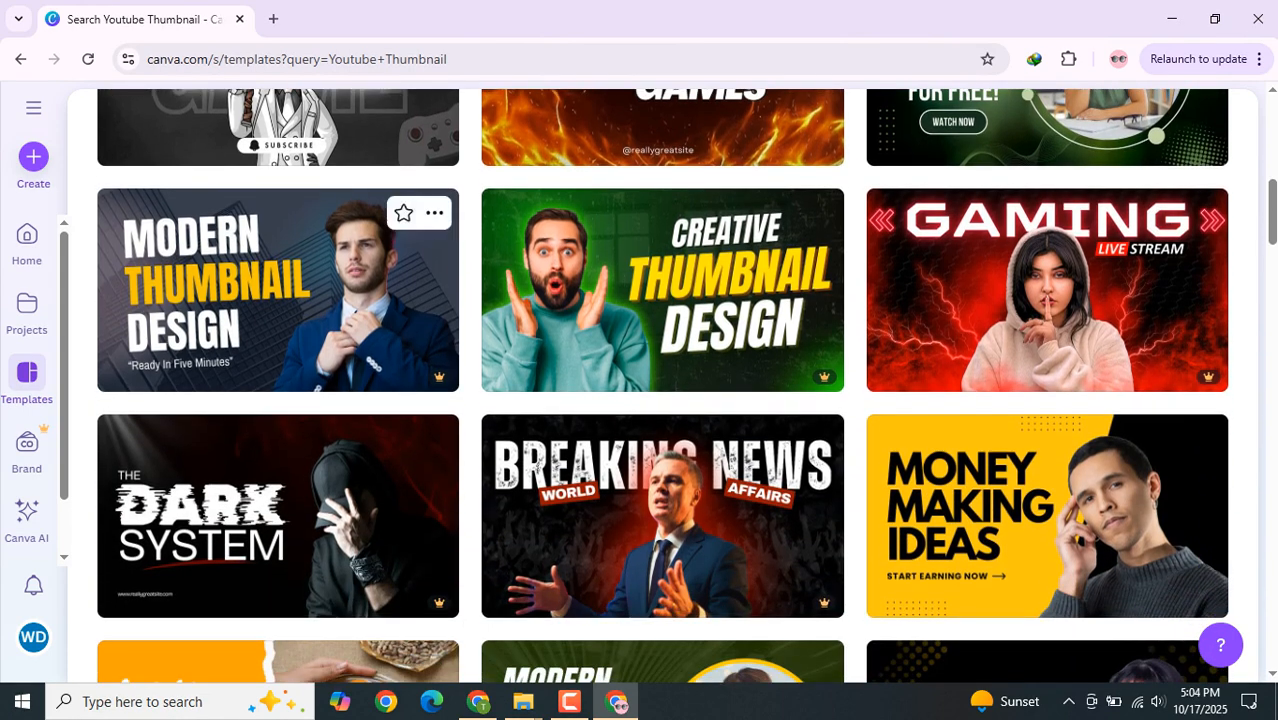
pyautogui.scroll(4, 700, 300)
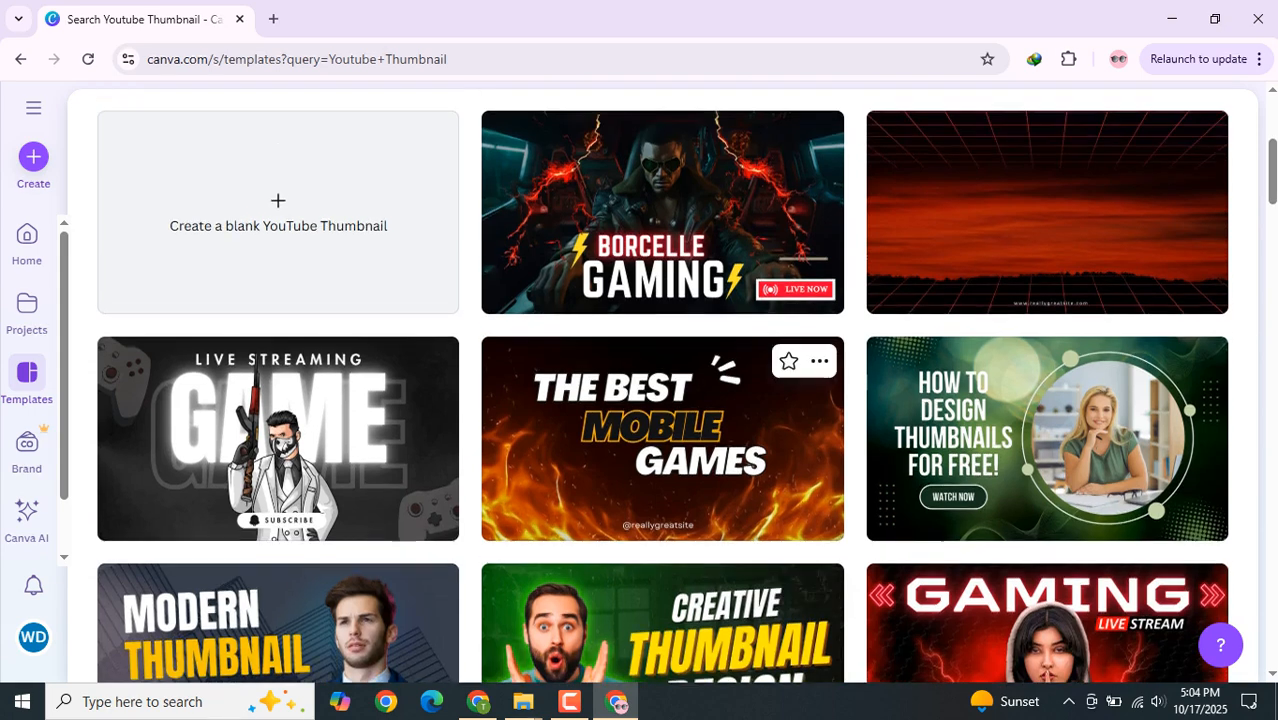
pyautogui.scroll(3, 1050, 420)
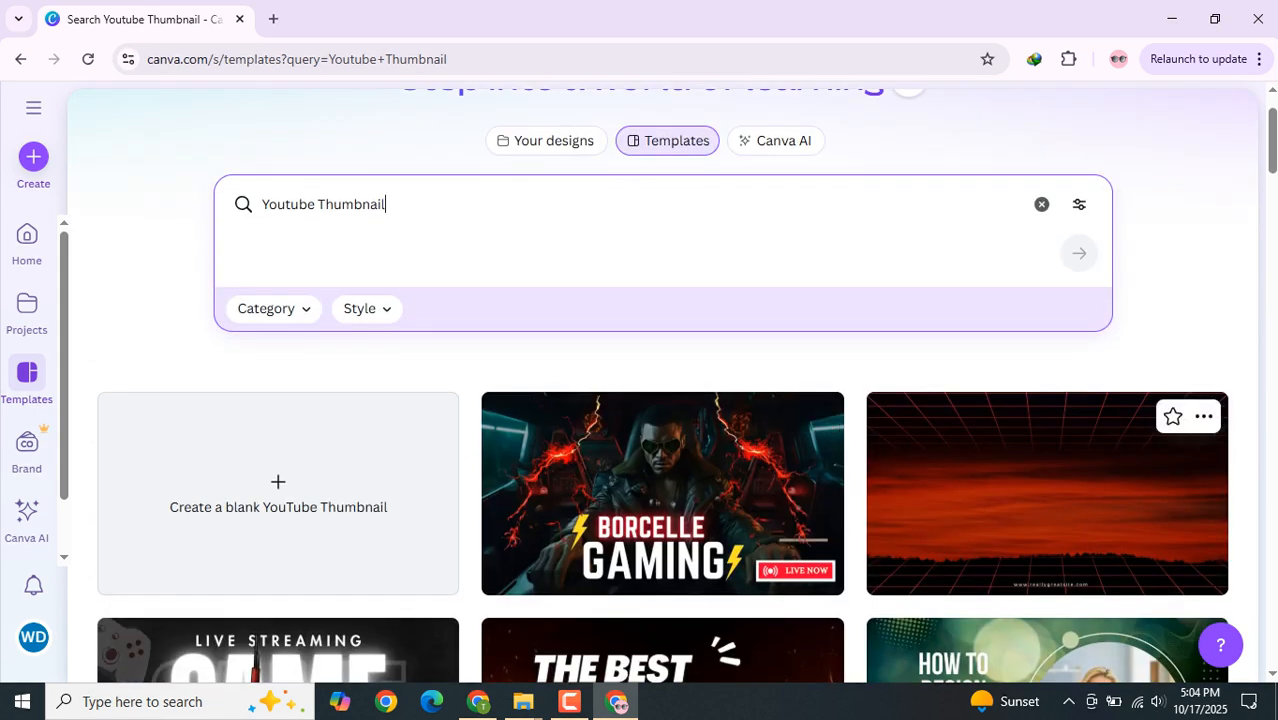
pyautogui.scroll(1, 1050, 490)
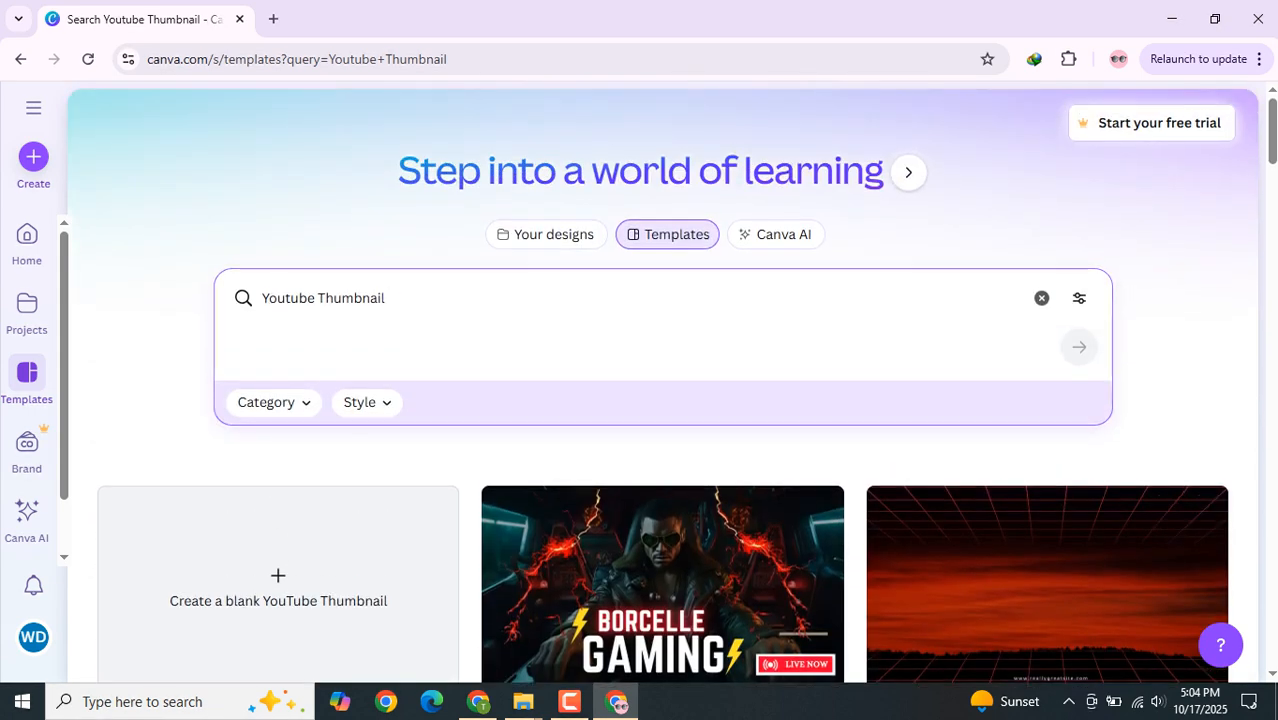
# Clear the "Youtube Thumbnail" text from the template search.
pyautogui.click(350, 298)
pyautogui.doubleClick(350, 298)
pyautogui.press('End')
pyautogui.hotkey('ctrl', 'a')
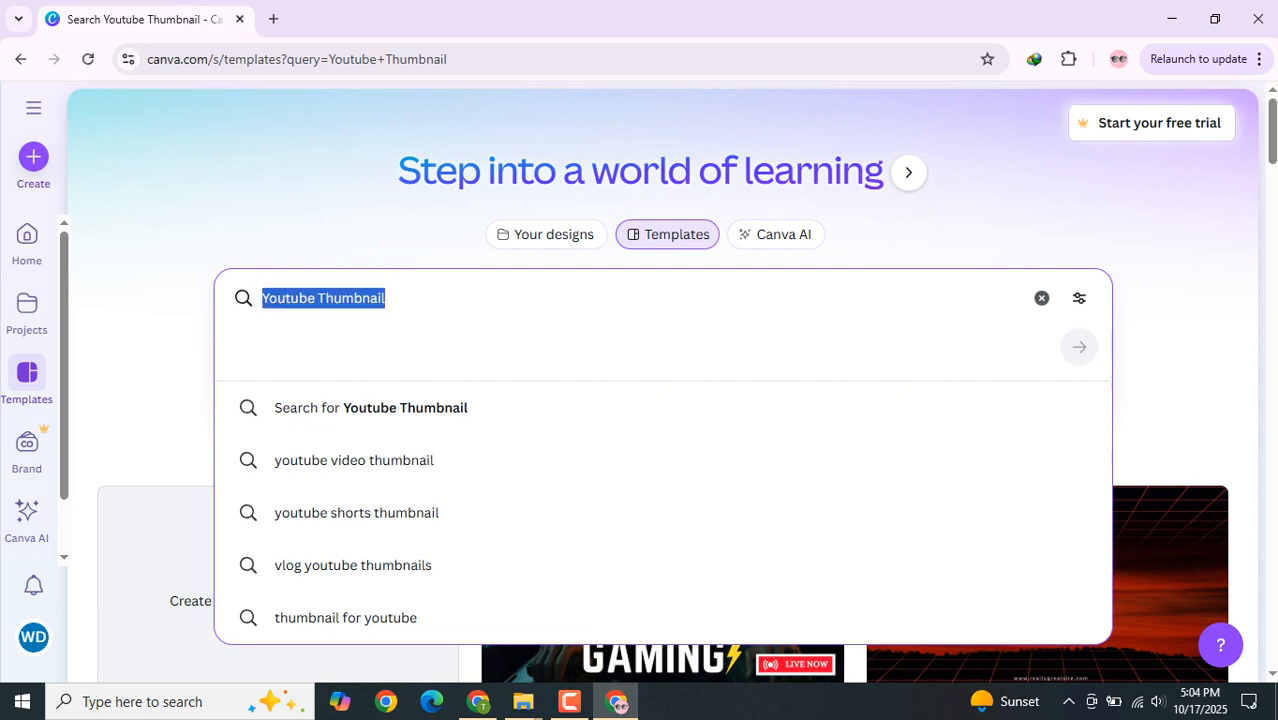
pyautogui.press('BackSpace')
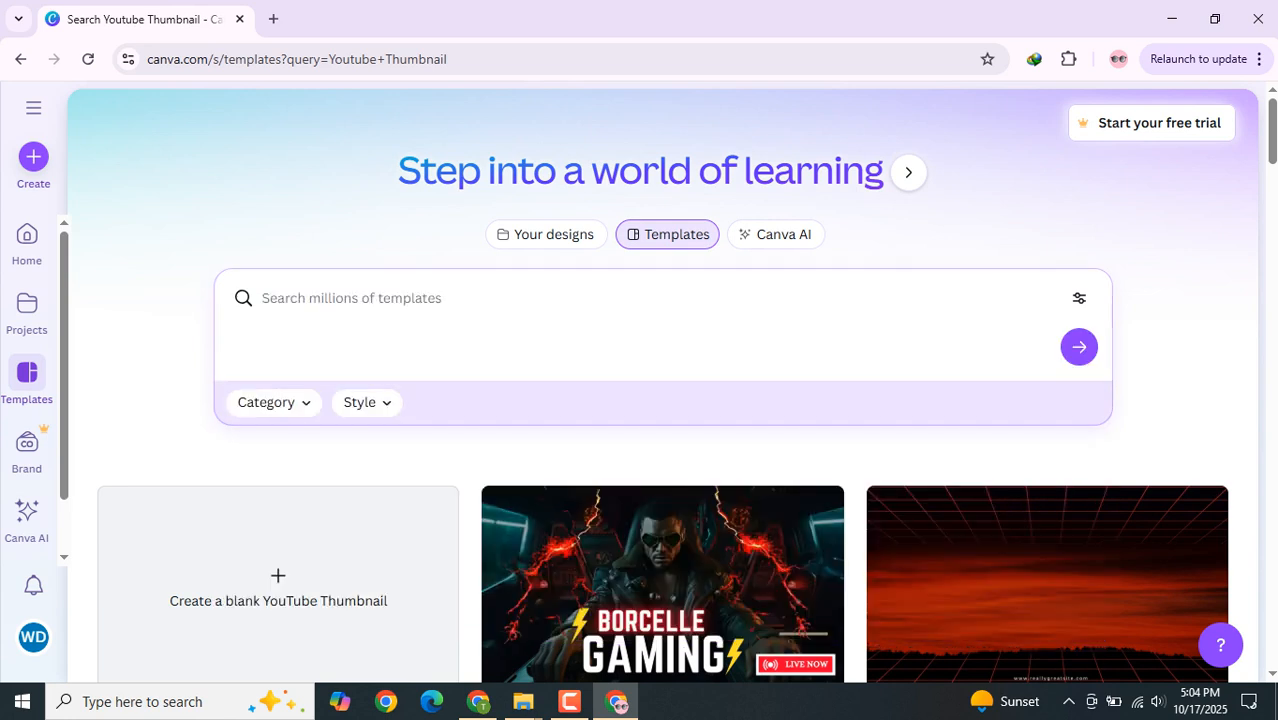
# Open the Black and Red Modern Gaming Channel YouTube Thumbnail template for customization in the editor.
pyautogui.scroll(-2, 660, 450)
pyautogui.moveTo(660, 450)
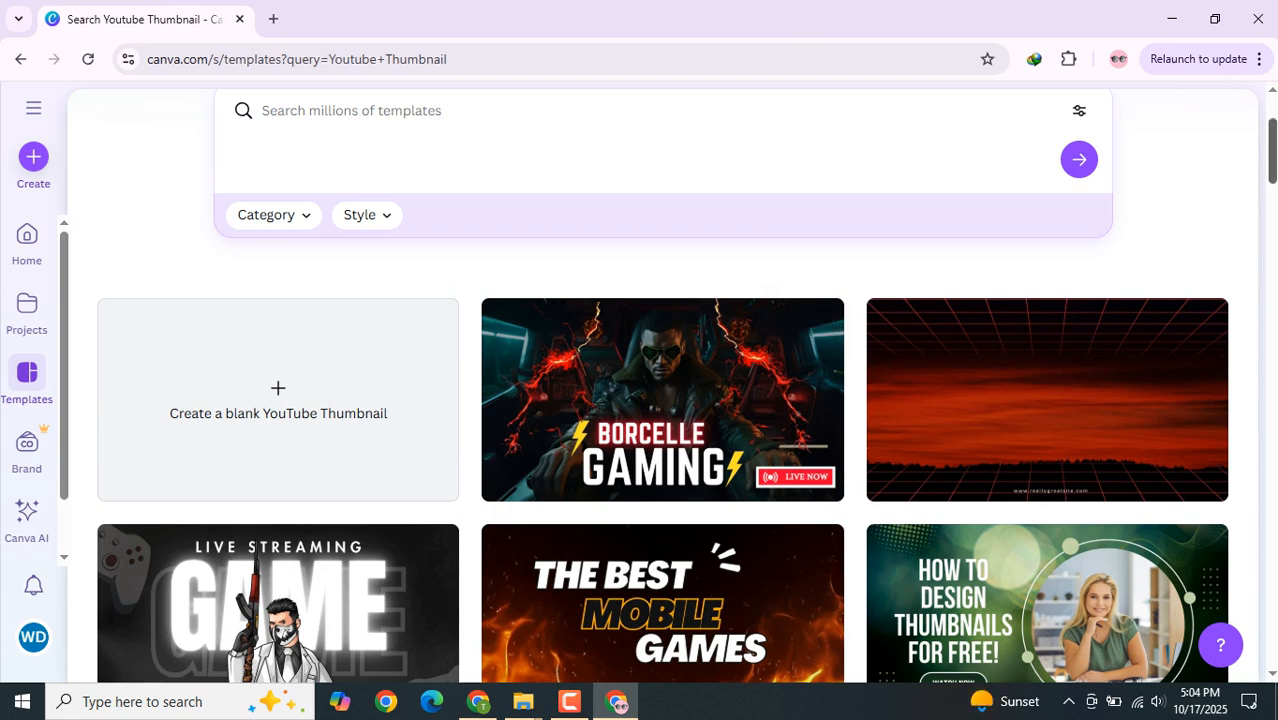
pyautogui.scroll(2, 662, 400)
pyautogui.scroll(-4, 662, 400)
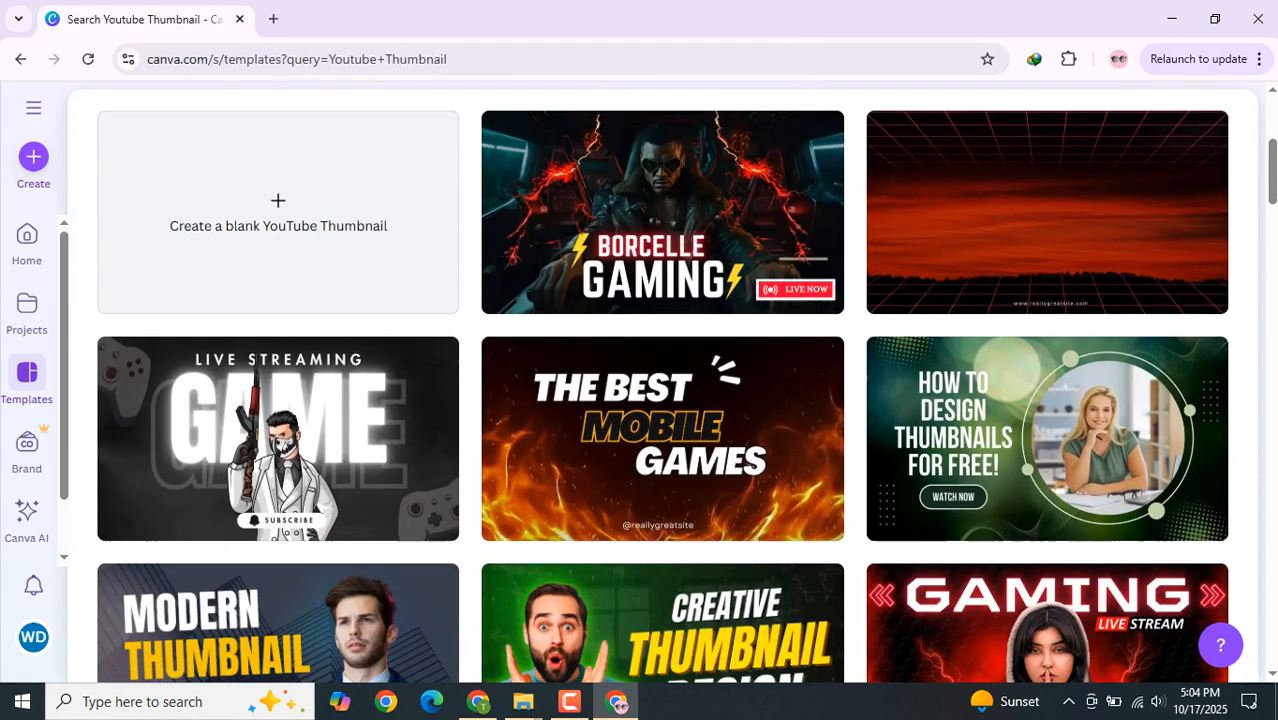
pyautogui.scroll(3, 662, 400)
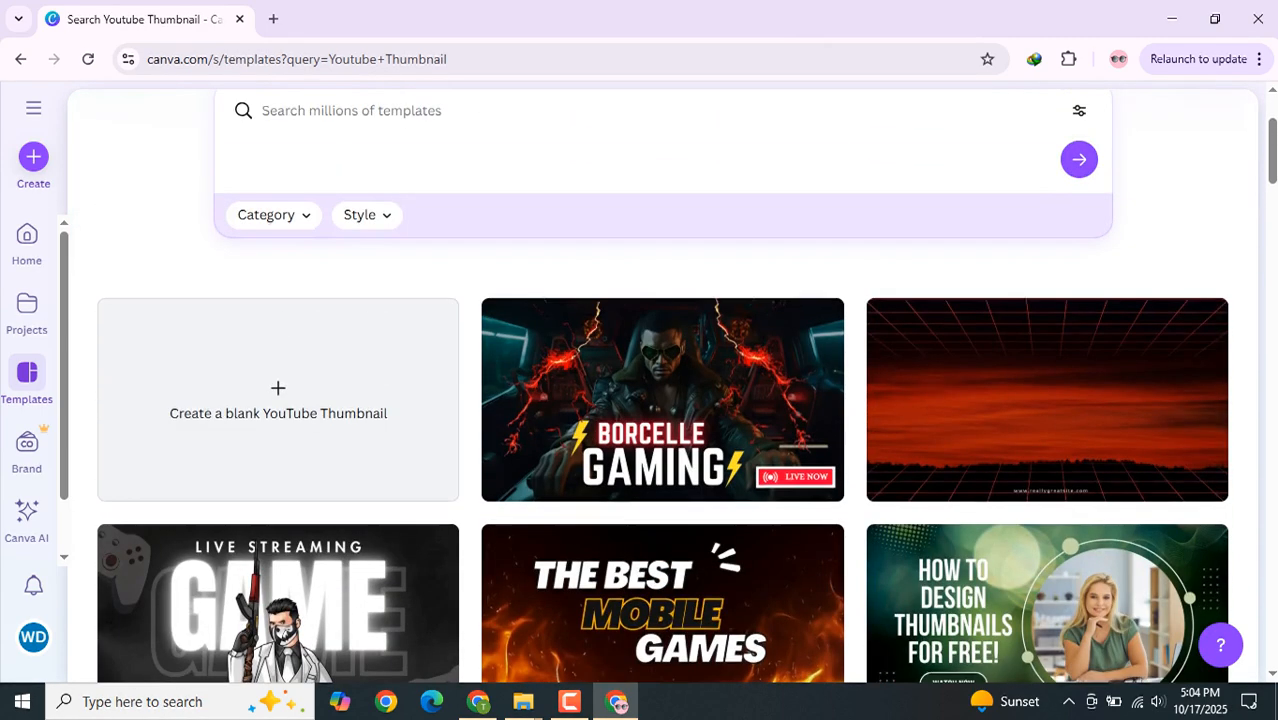
pyautogui.scroll(-1, 662, 400)
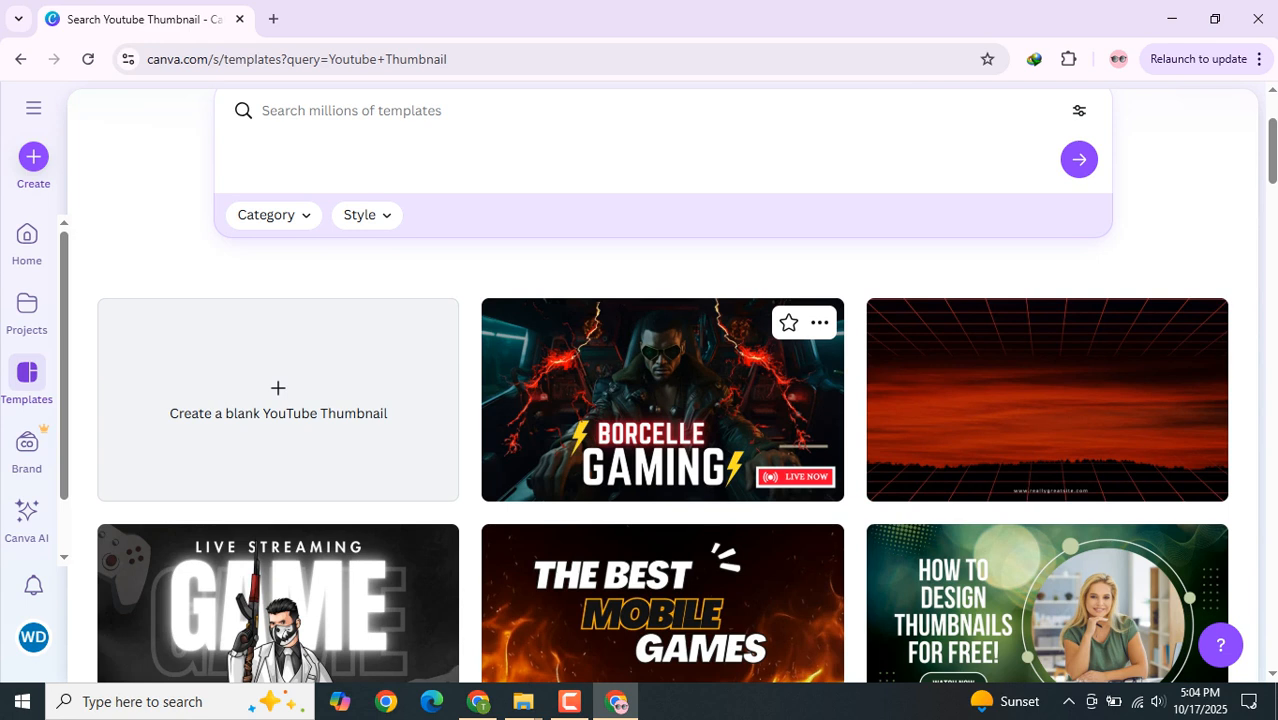
pyautogui.scroll(-1, 662, 390)
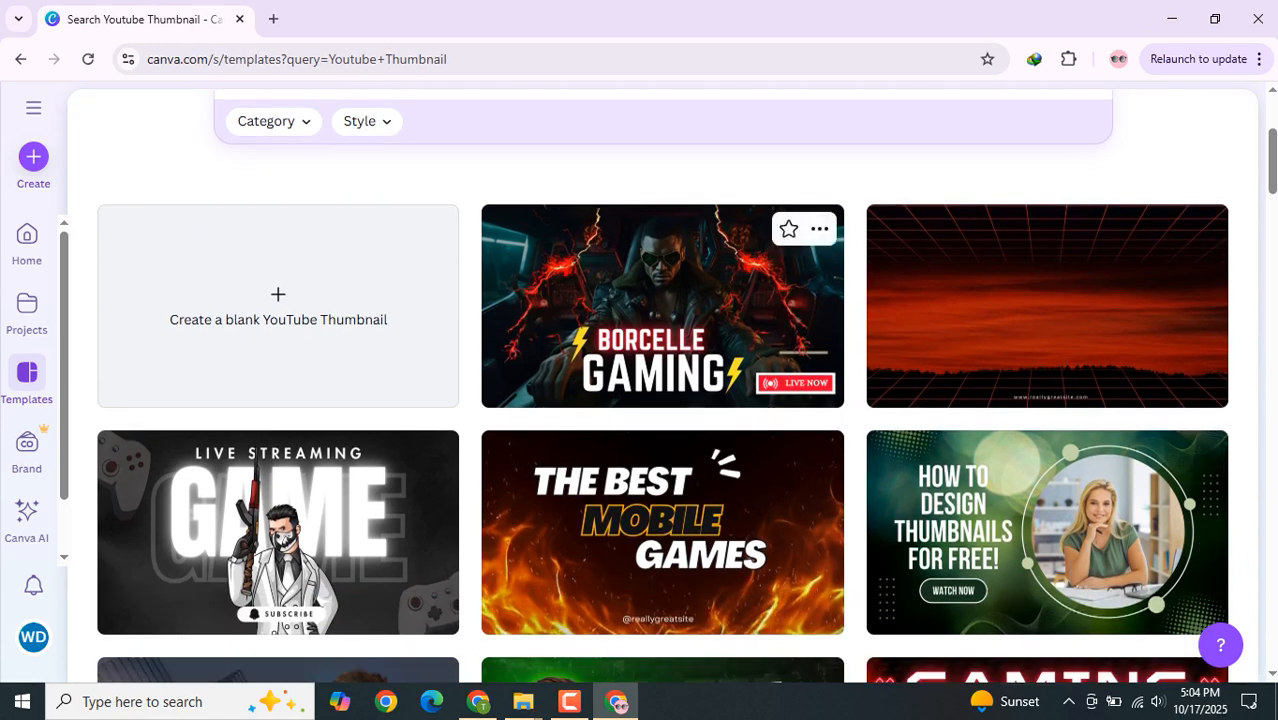
pyautogui.click(662, 306)
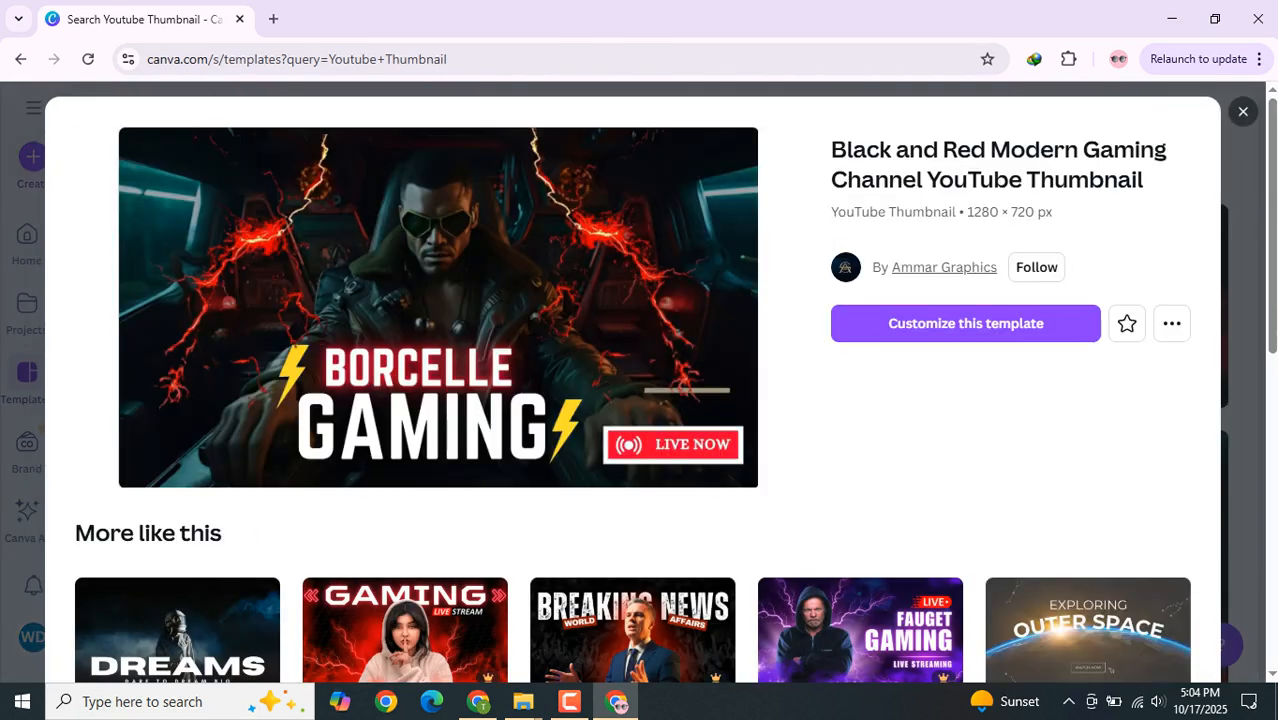
pyautogui.click(965, 323)
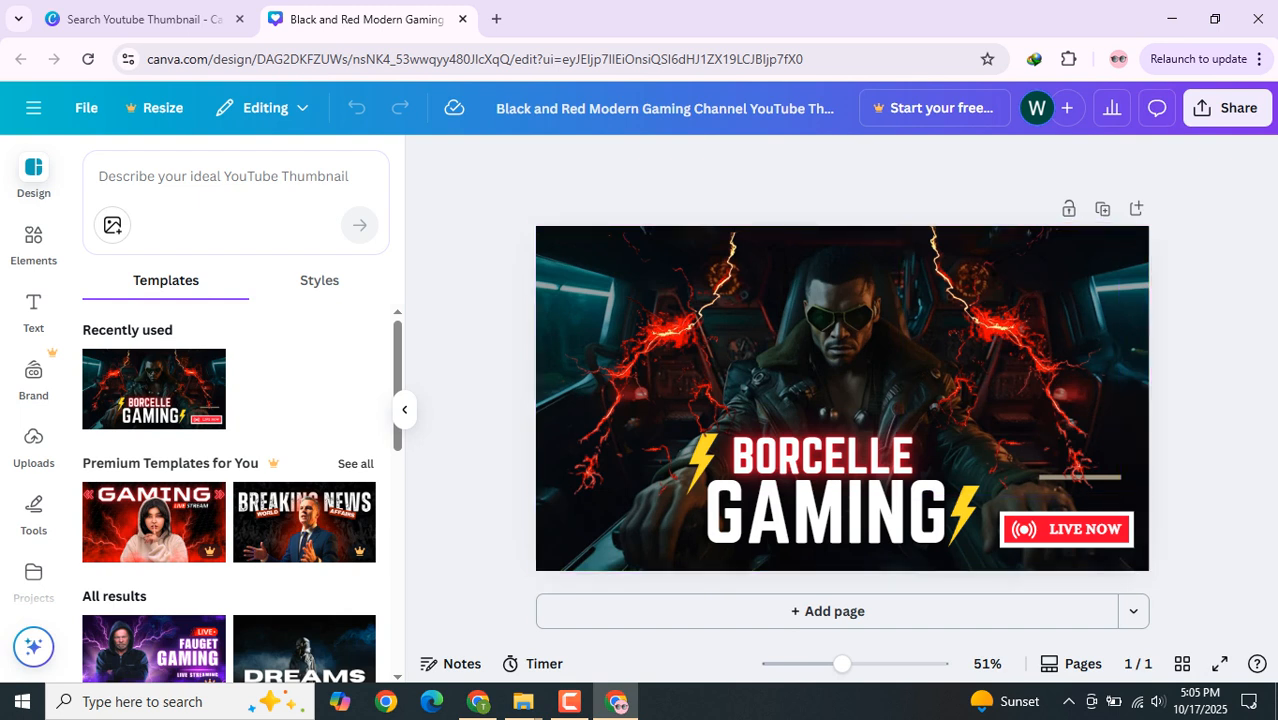
# Examine the editor's suggested templates, the expandable main menu and the design tools from Design through Magic Media.
pyautogui.scroll(-2, 229, 490)
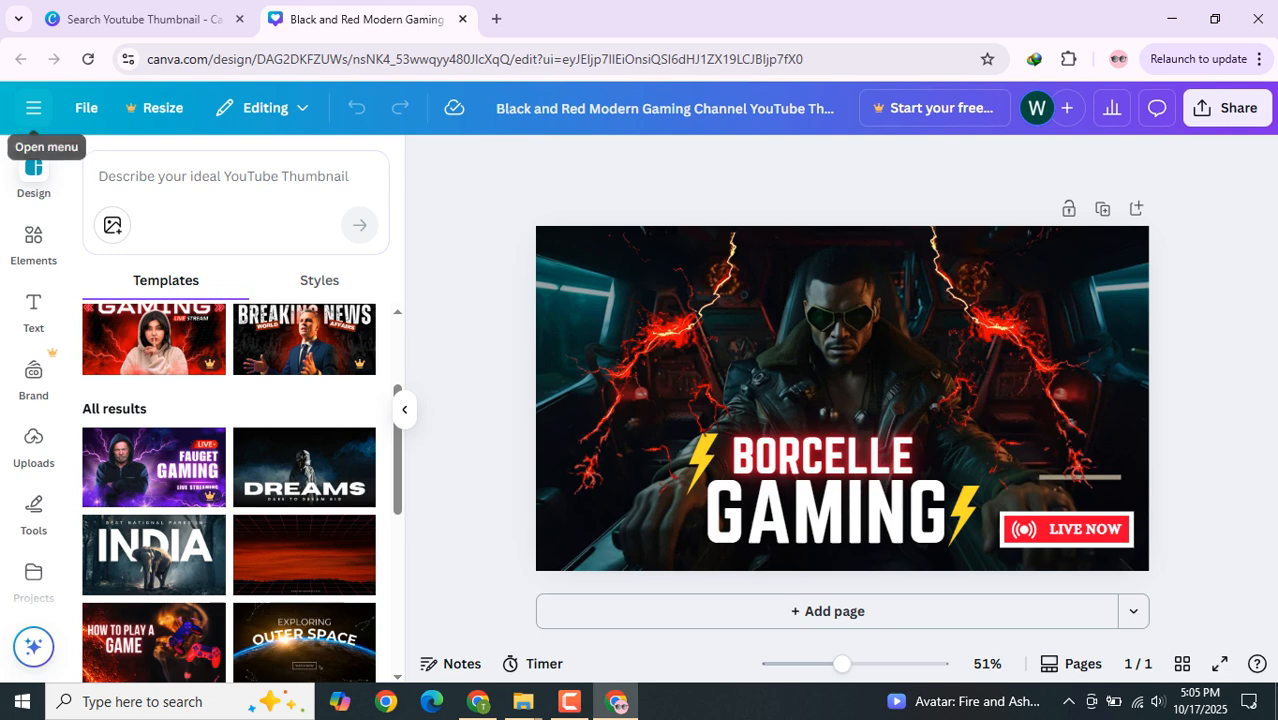
pyautogui.click(33, 108)
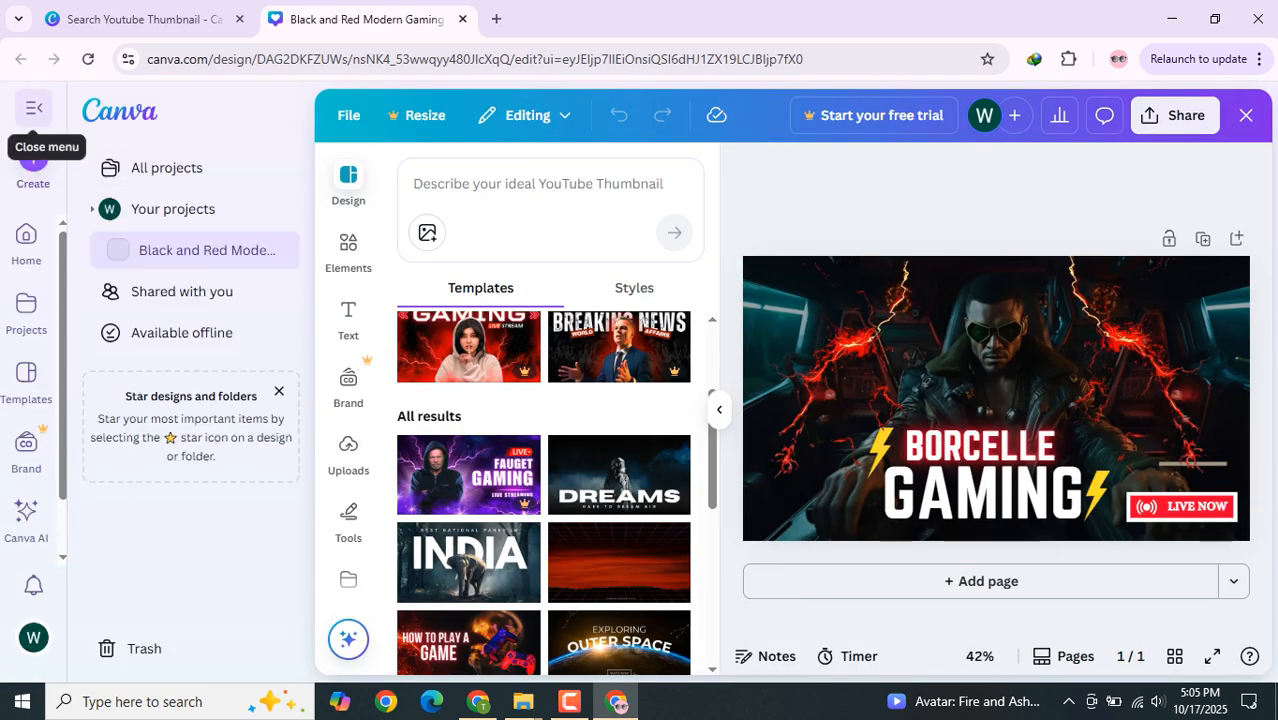
pyautogui.click(34, 107)
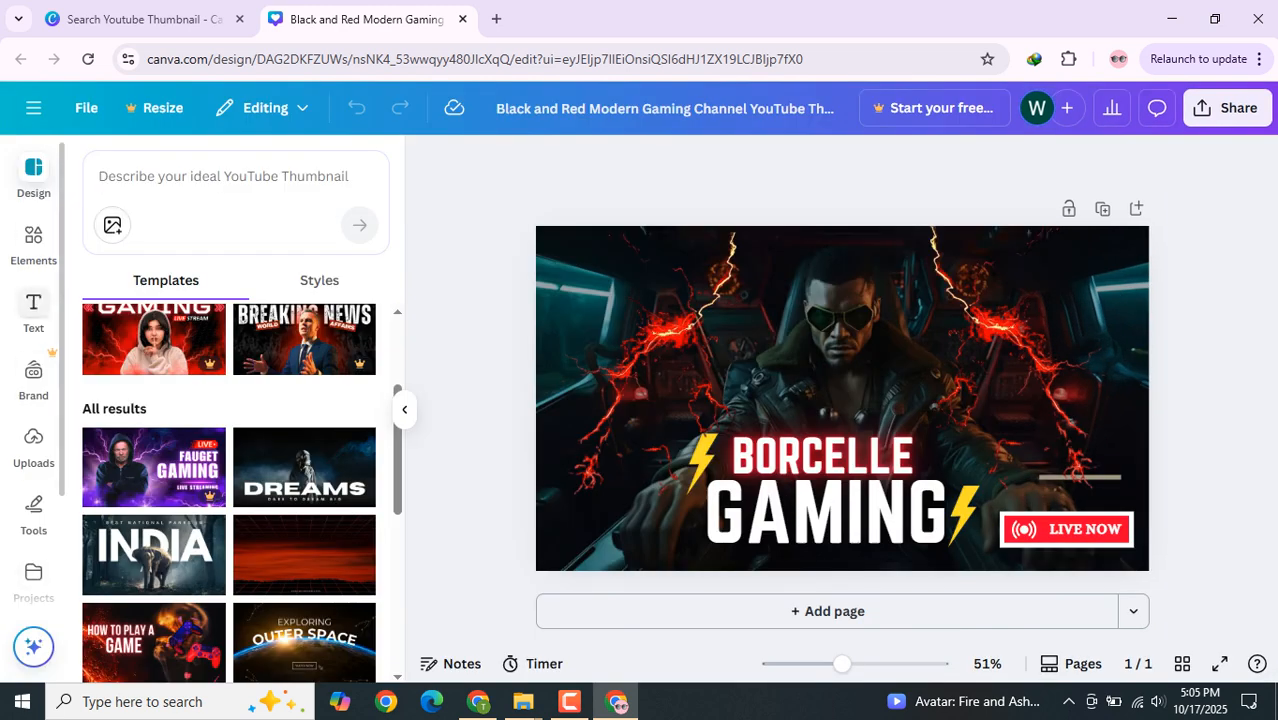
pyautogui.scroll(-2, 33, 400)
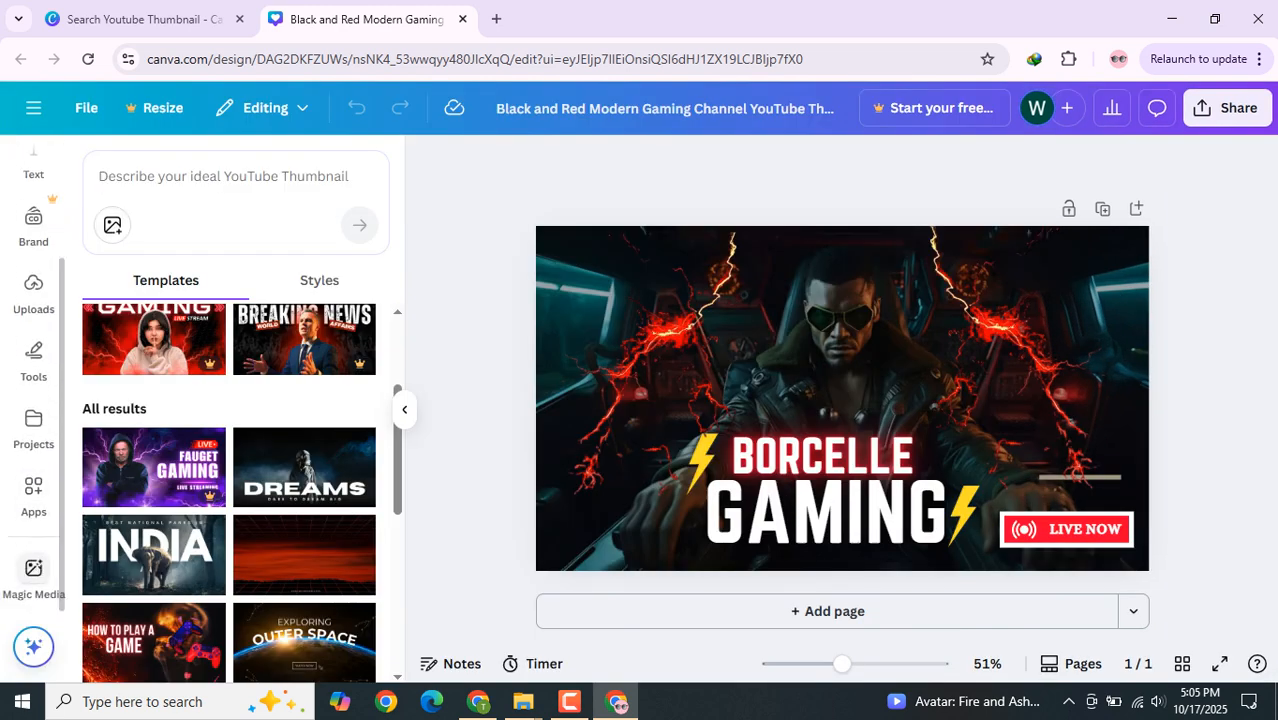
pyautogui.scroll(2, 33, 490)
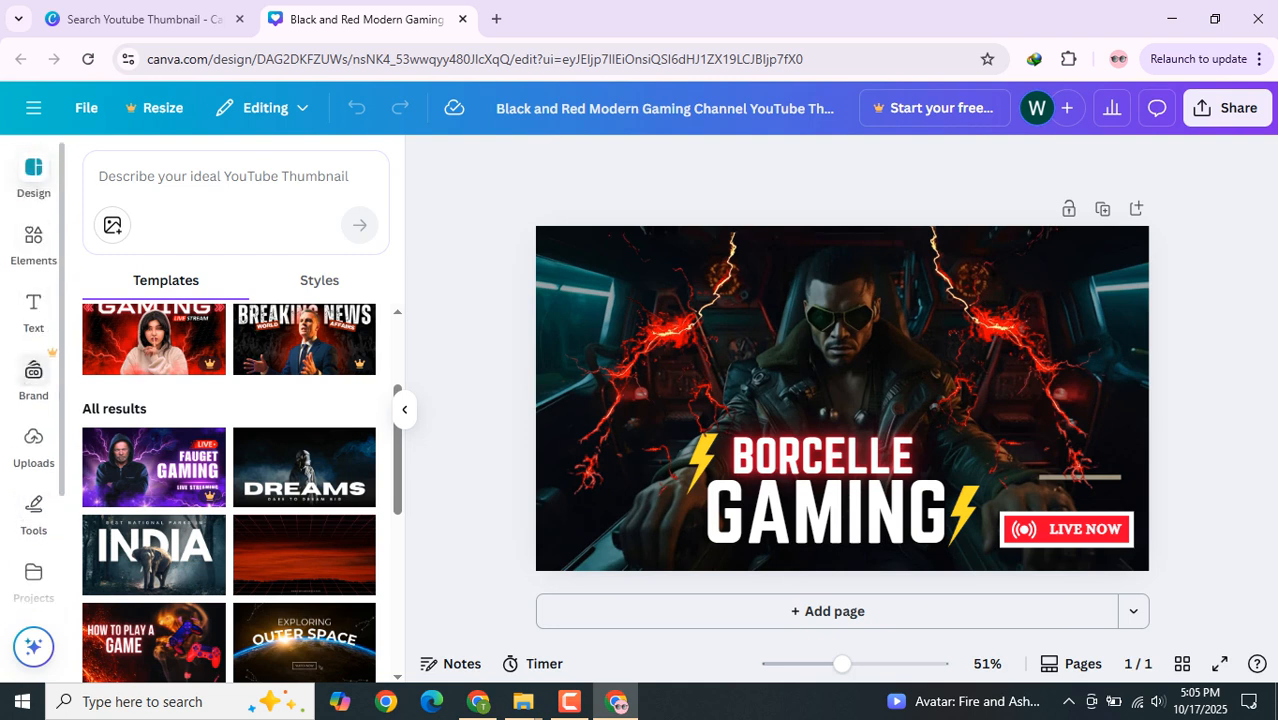
pyautogui.scroll(-1, 33, 483)
pyautogui.scroll(-3, 33, 483)
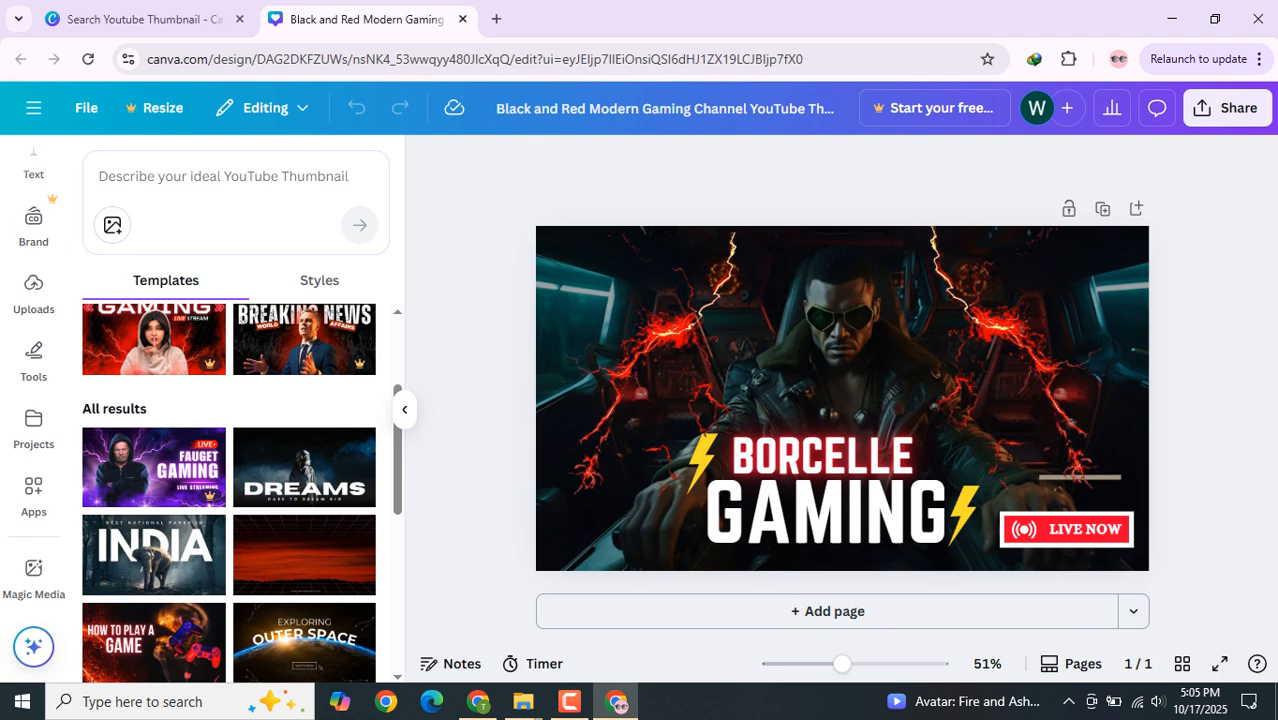
pyautogui.scroll(3, 33, 420)
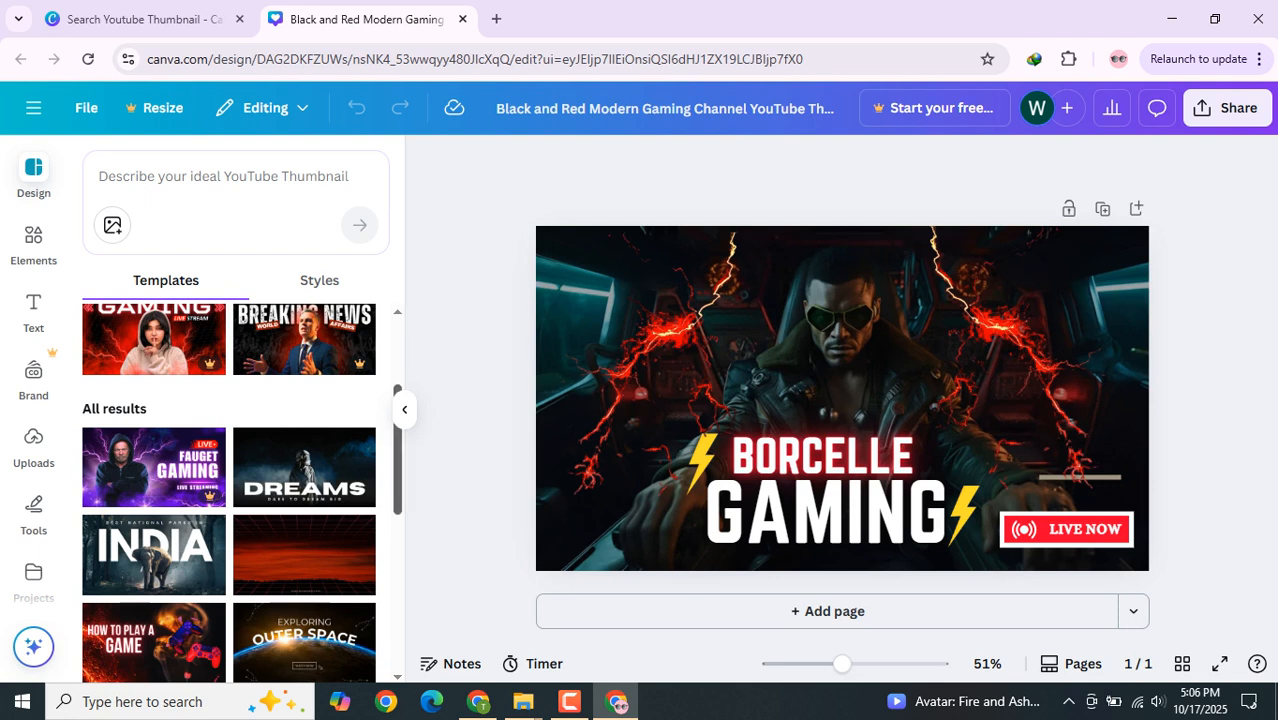
pyautogui.scroll(2, 229, 490)
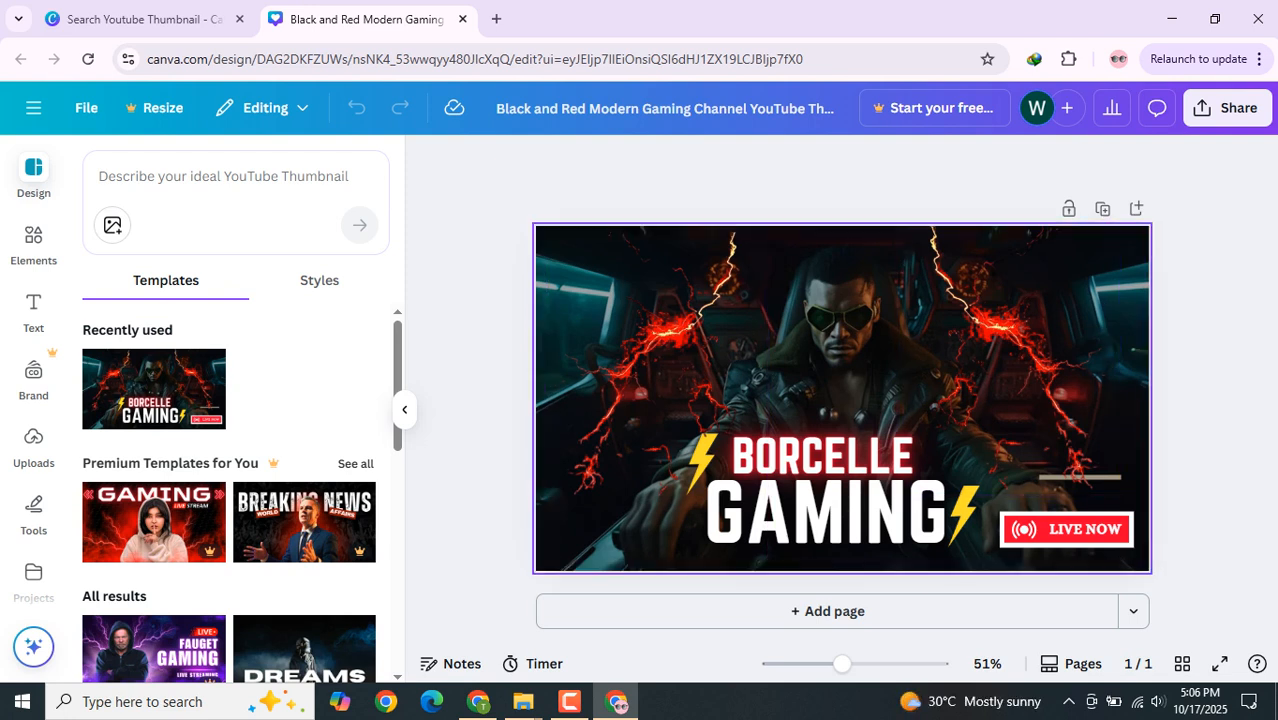
# Examine the context options available for the background image, the GAMING and BORCELLE texts, and the lightning graphic.
pyautogui.click(843, 330)
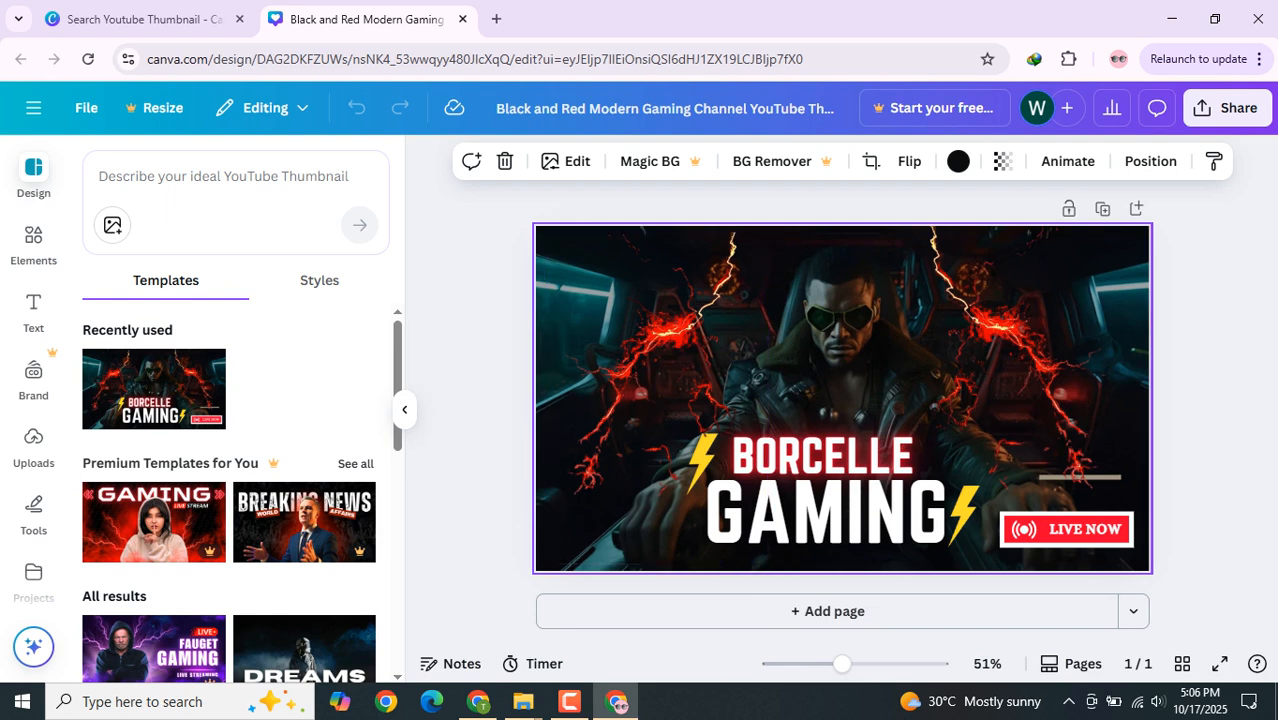
pyautogui.rightClick(787, 228)
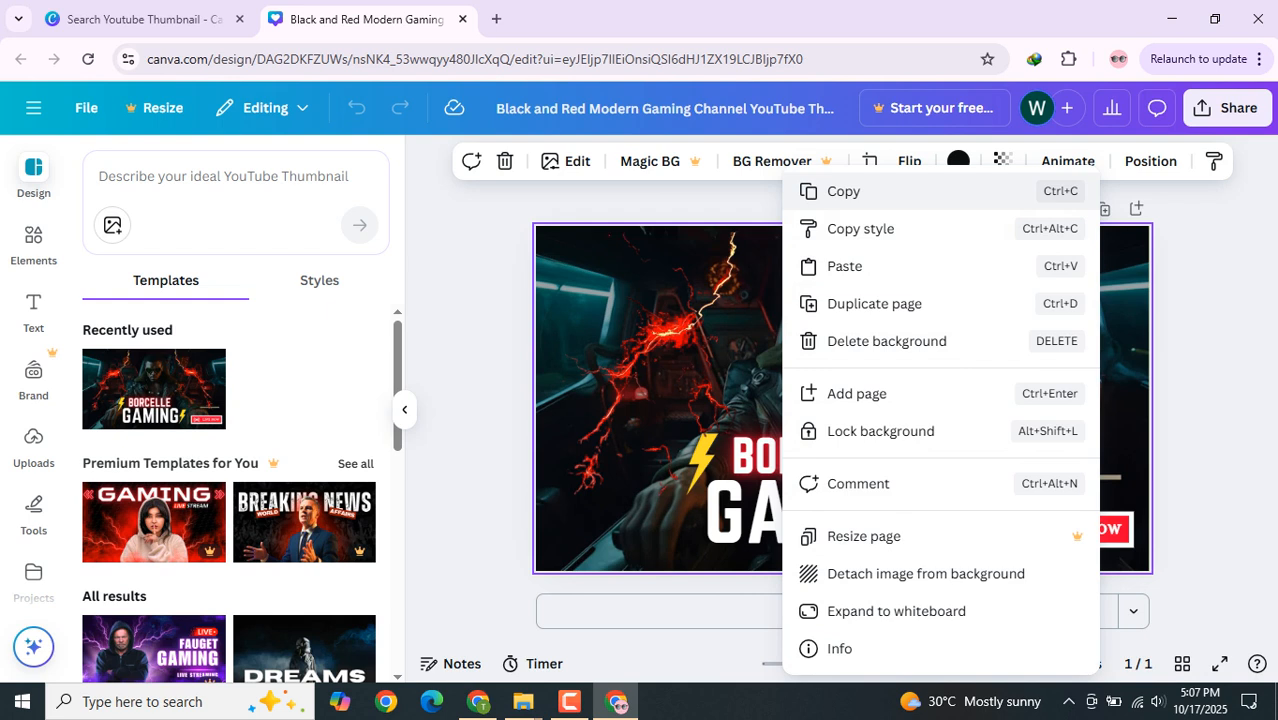
pyautogui.press('Escape')
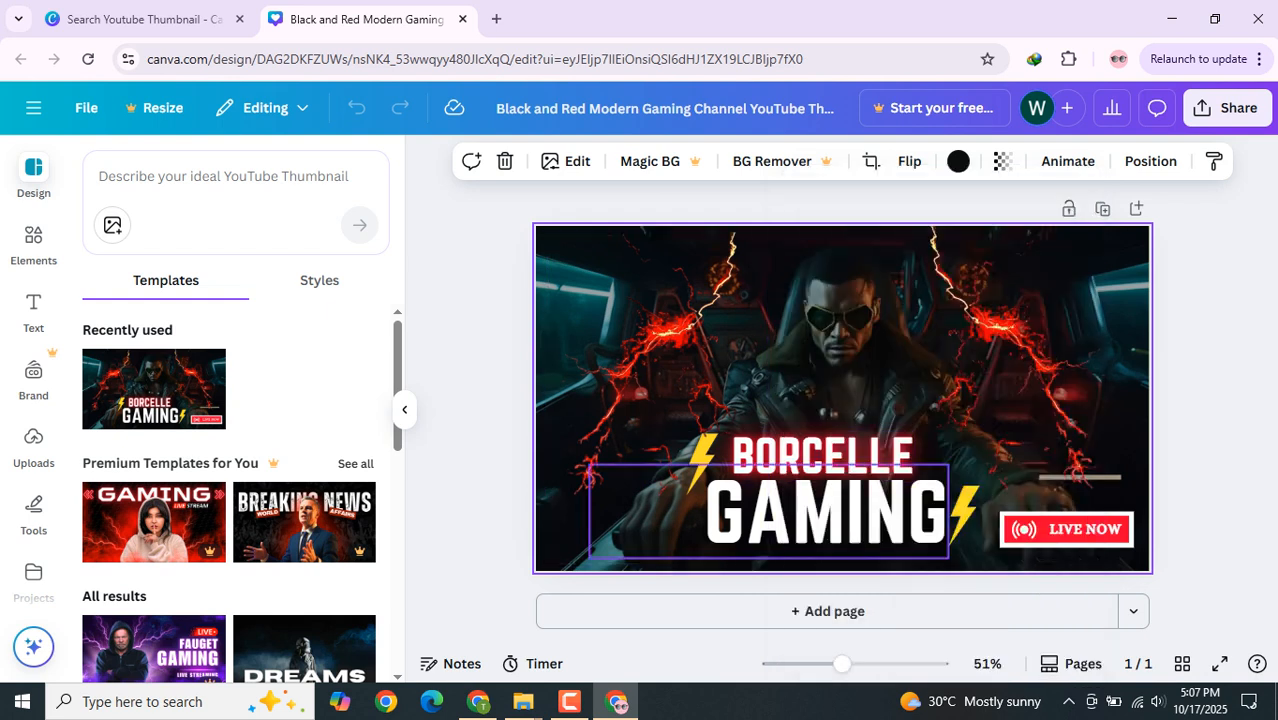
pyautogui.rightClick(830, 470)
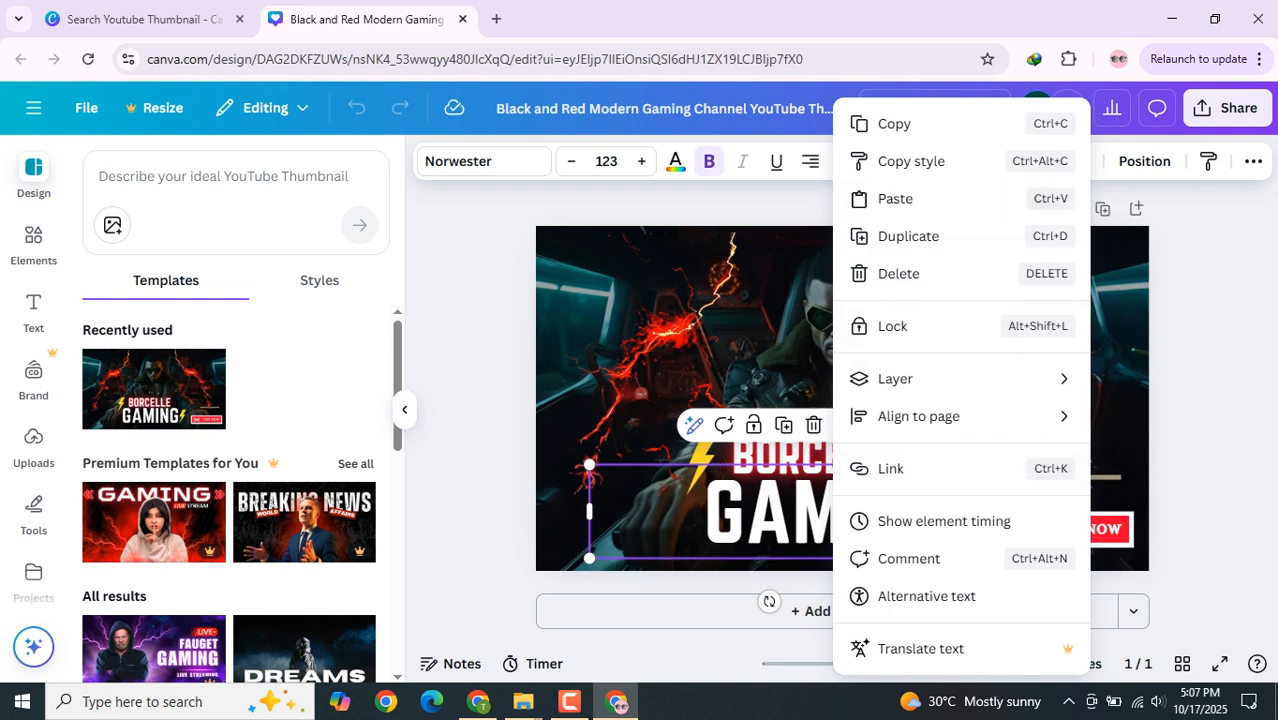
pyautogui.click(844, 425)
pyautogui.click(840, 455)
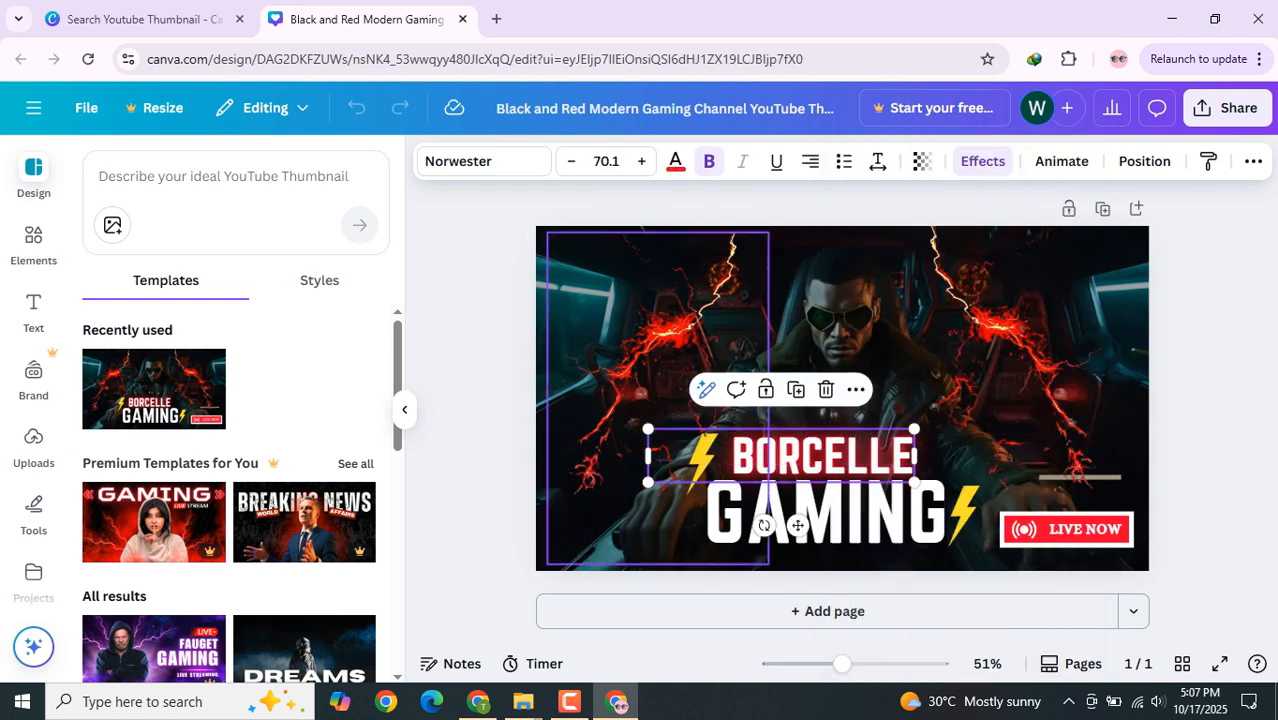
pyautogui.rightClick(760, 400)
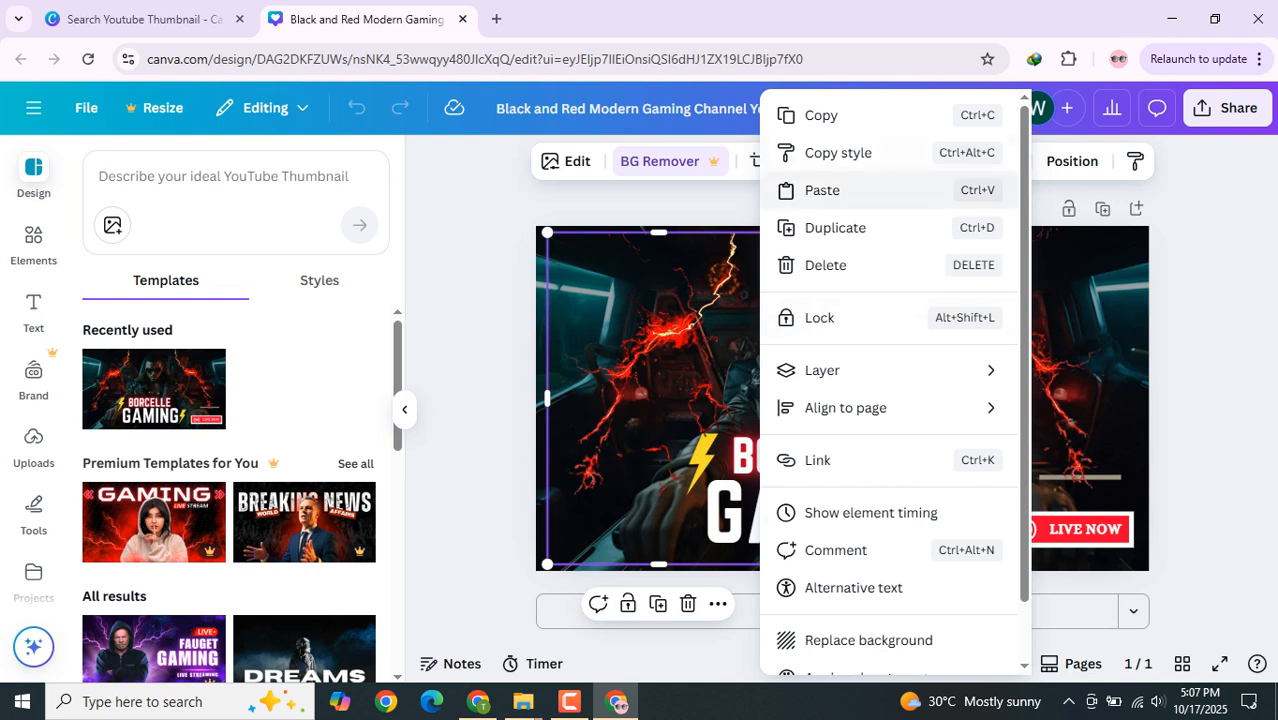
pyautogui.click(1070, 290)
pyautogui.click(835, 350)
pyautogui.rightClick(815, 380)
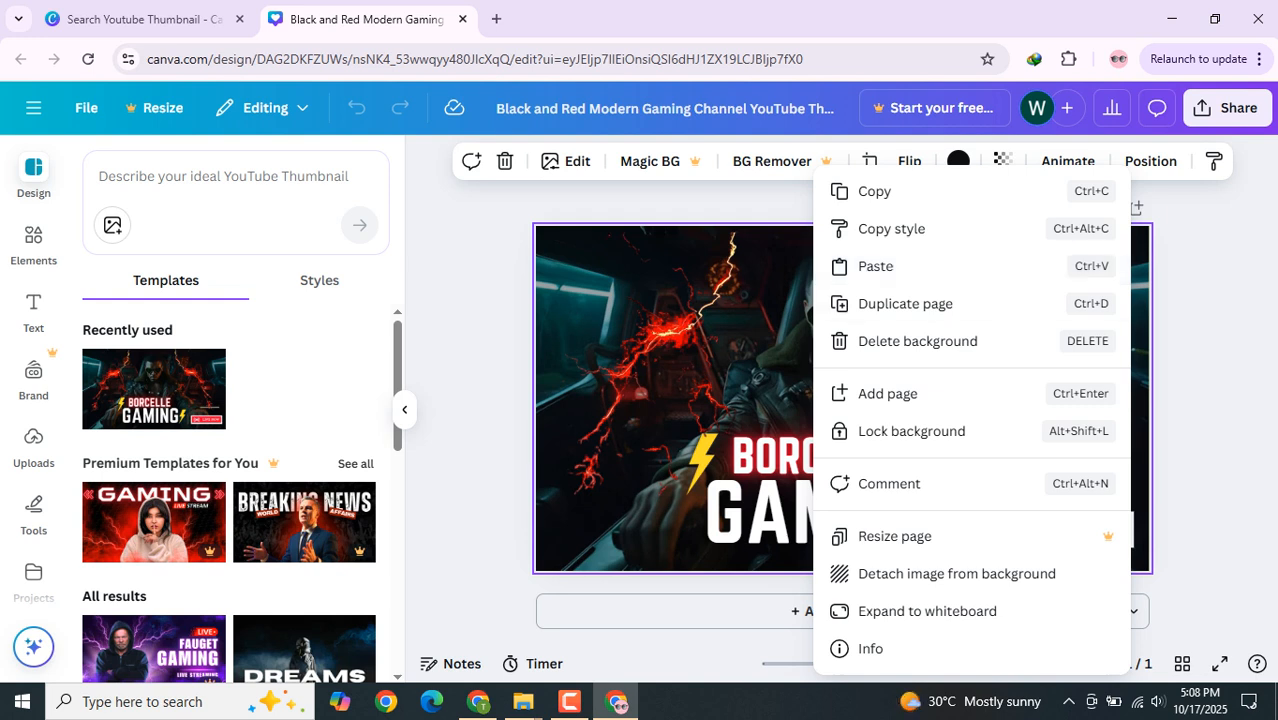
pyautogui.click(833, 303)
# Paste a copy of the background image onto a new blank second page, allowing Canva access to the clipboard.
pyautogui.rightClick(833, 303)
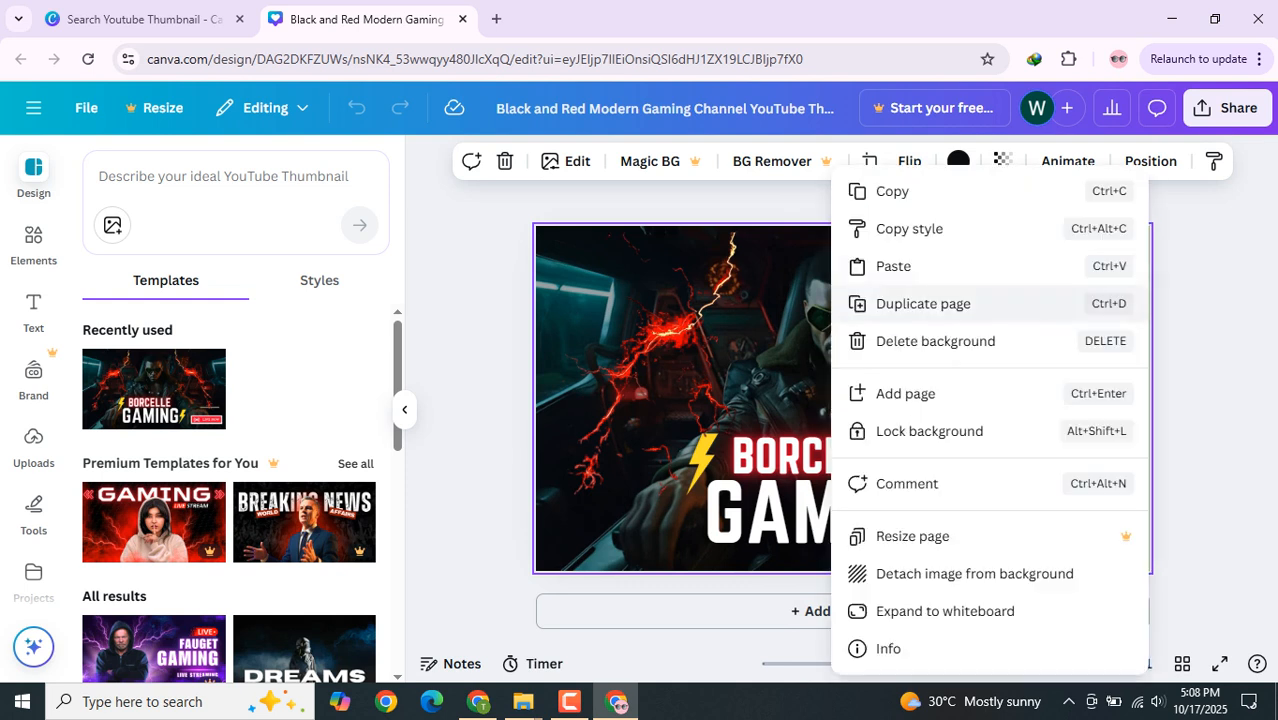
pyautogui.click(892, 191)
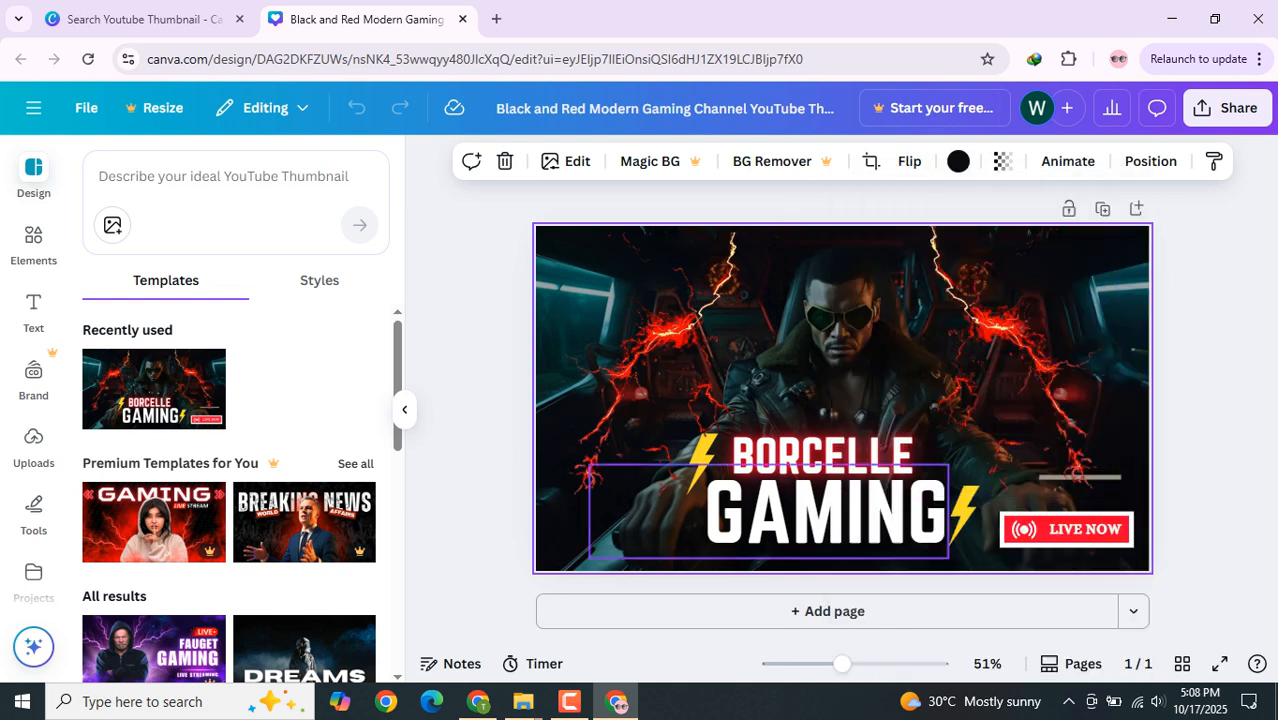
pyautogui.hotkey('ctrl', 'v')
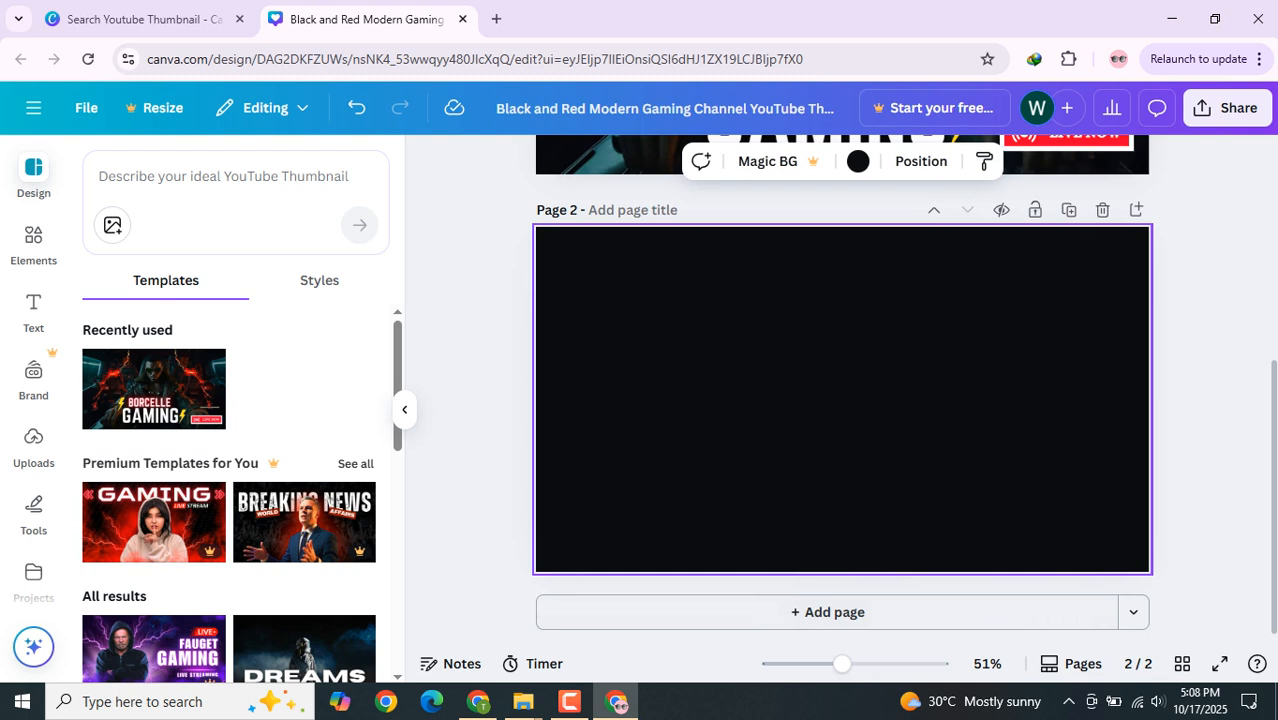
pyautogui.rightClick(776, 243)
pyautogui.click(800, 340)
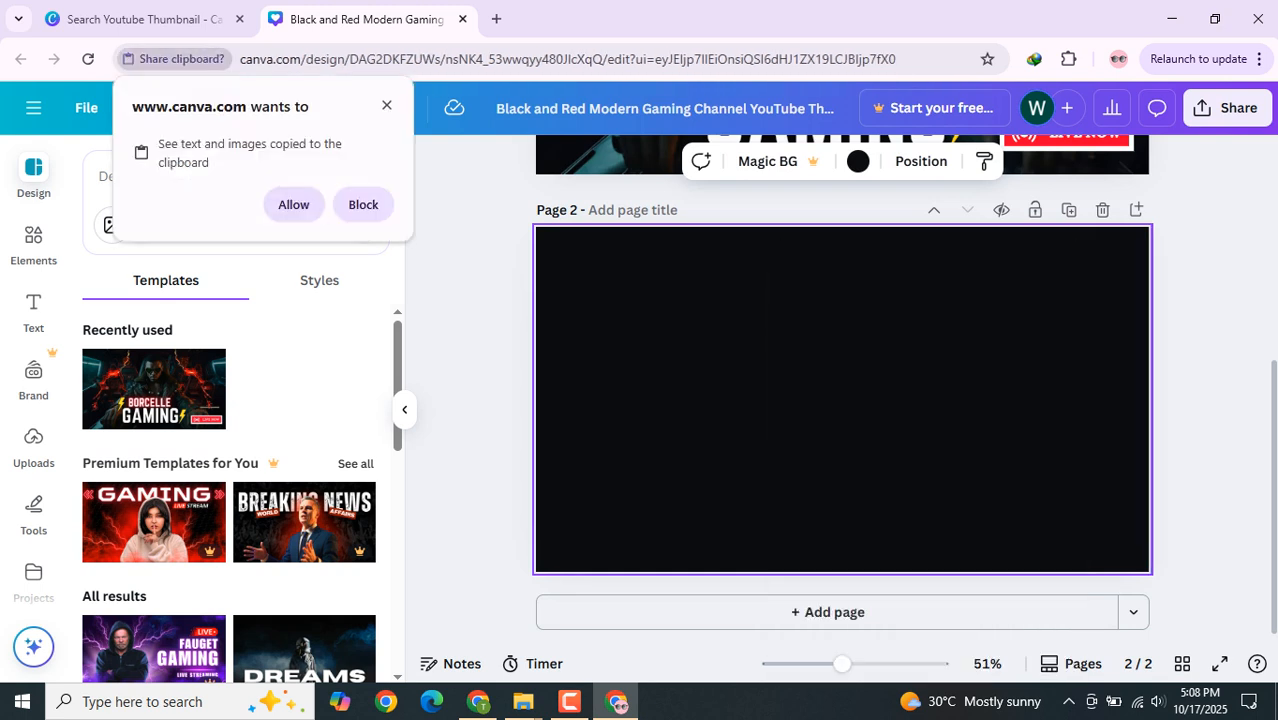
pyautogui.click(293, 204)
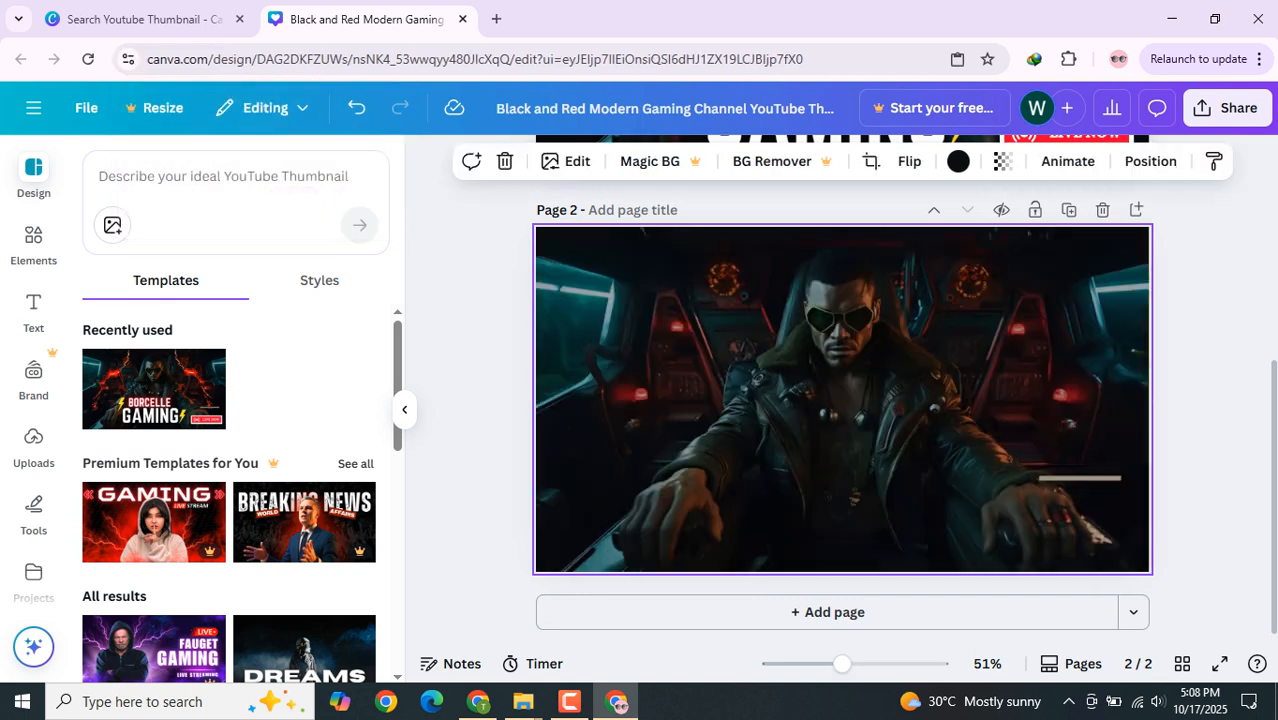
# Compare the copied background with the original page, and delete page 2.
pyautogui.scroll(3, 842, 400)
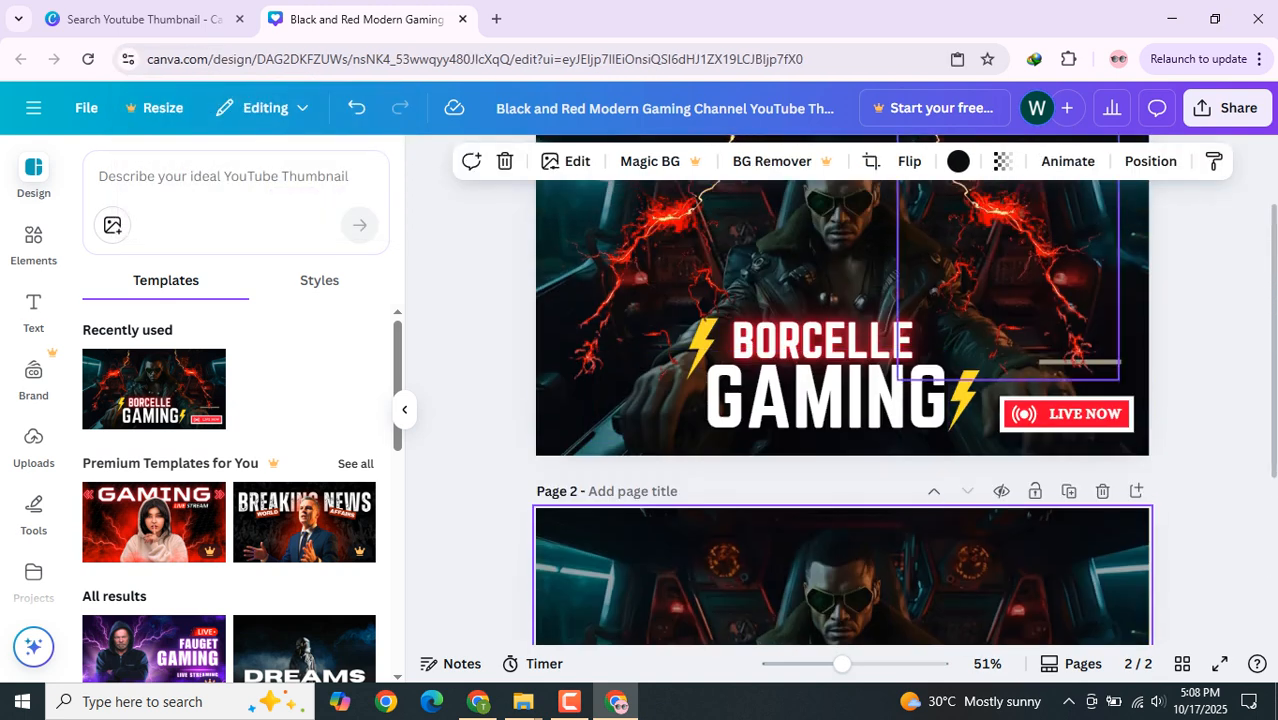
pyautogui.scroll(-2, 842, 400)
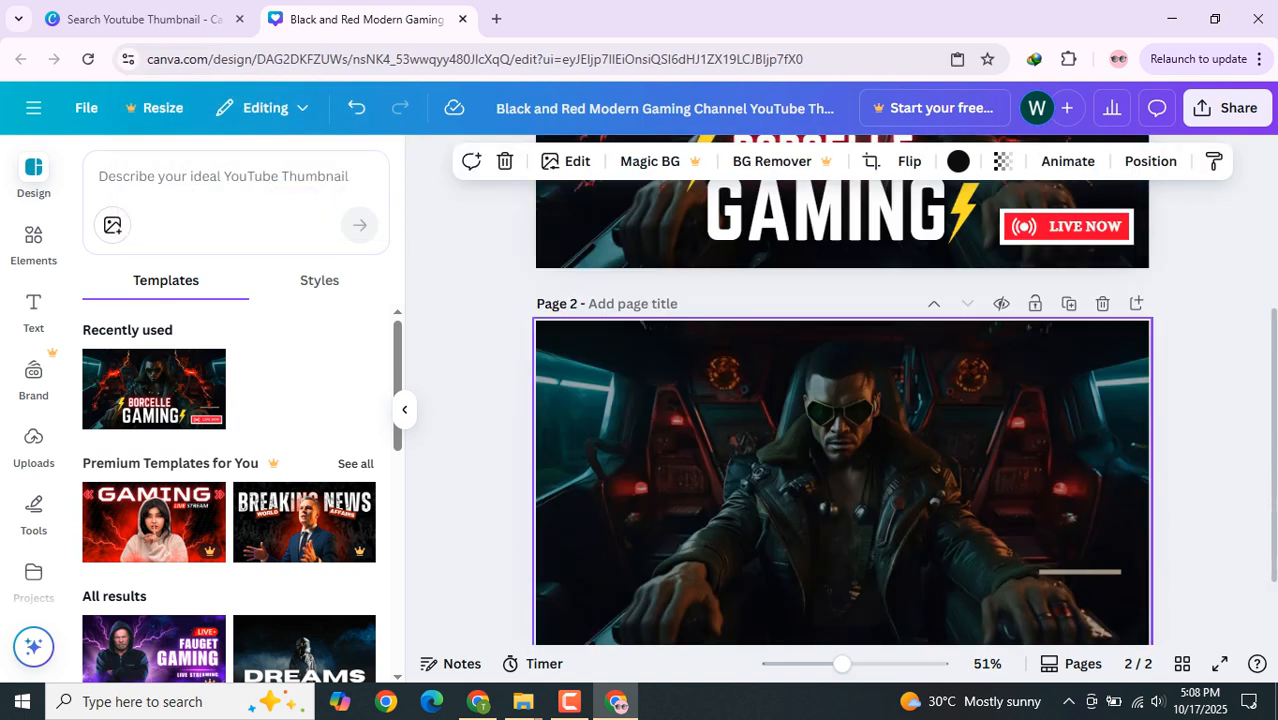
pyautogui.scroll(1, 1102, 398)
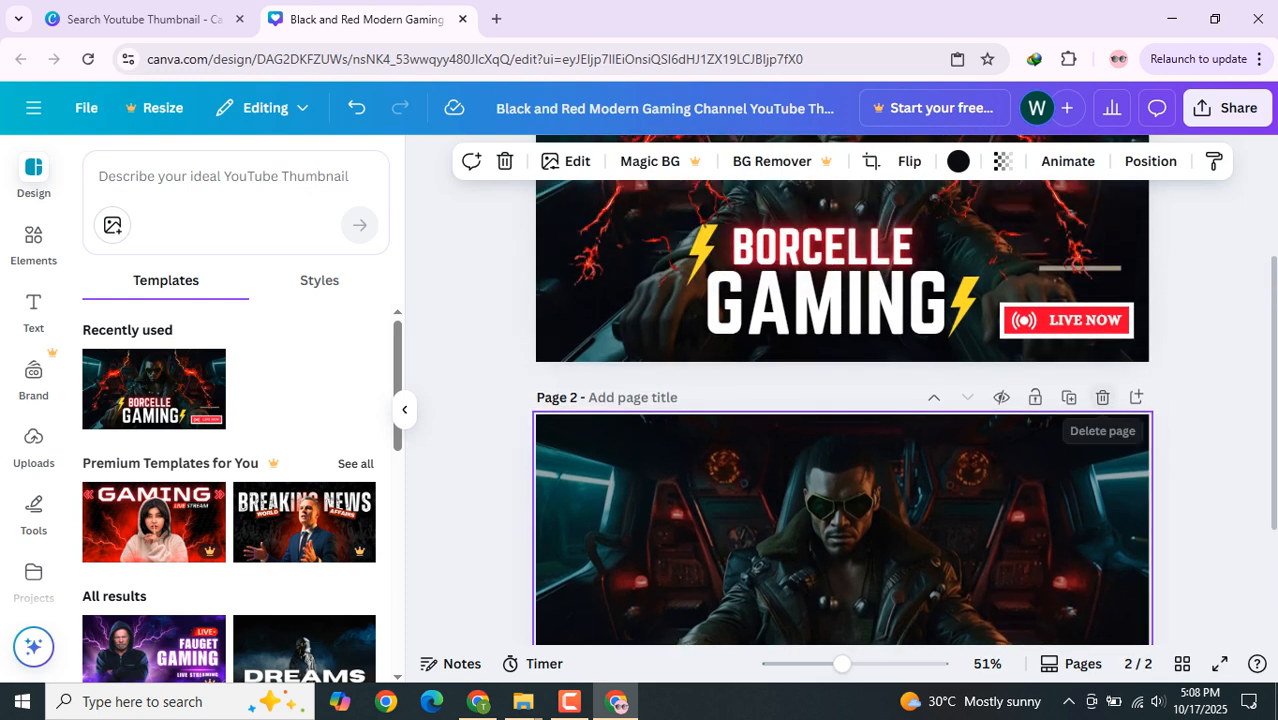
pyautogui.click(1102, 398)
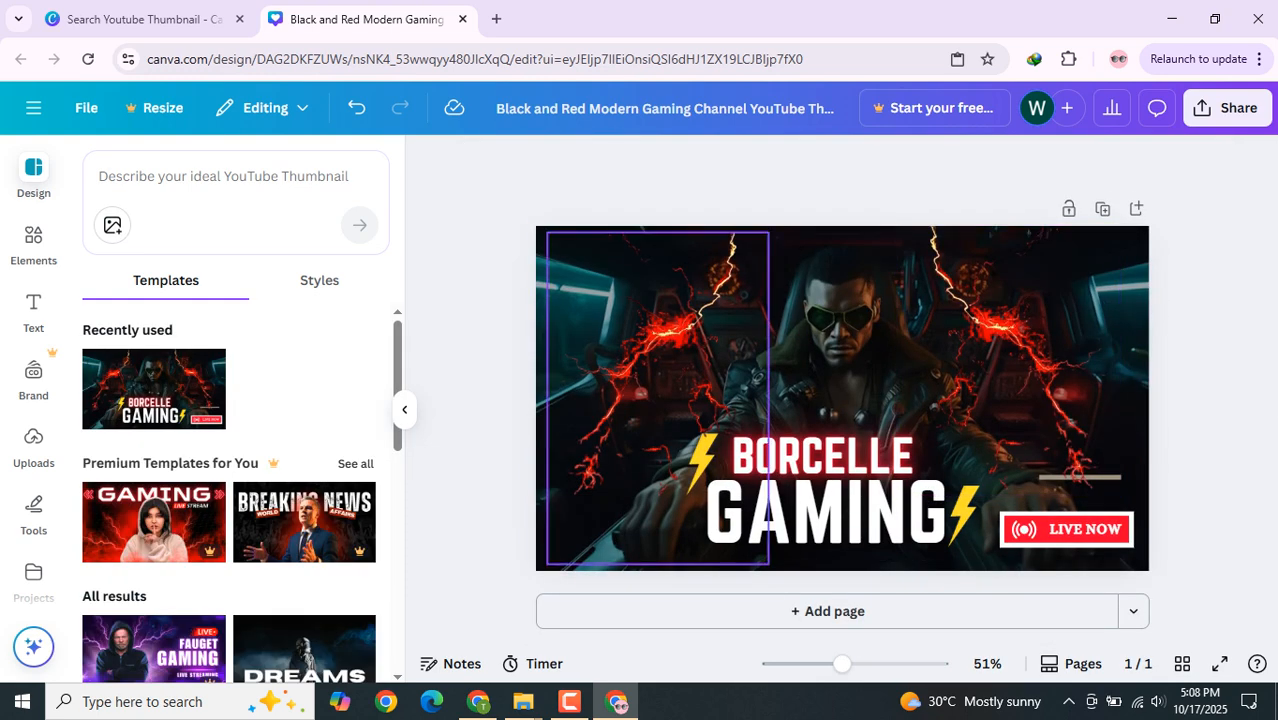
# Detach the background image from the page and nudge the detached image slightly up and to the left.
pyautogui.rightClick(866, 178)
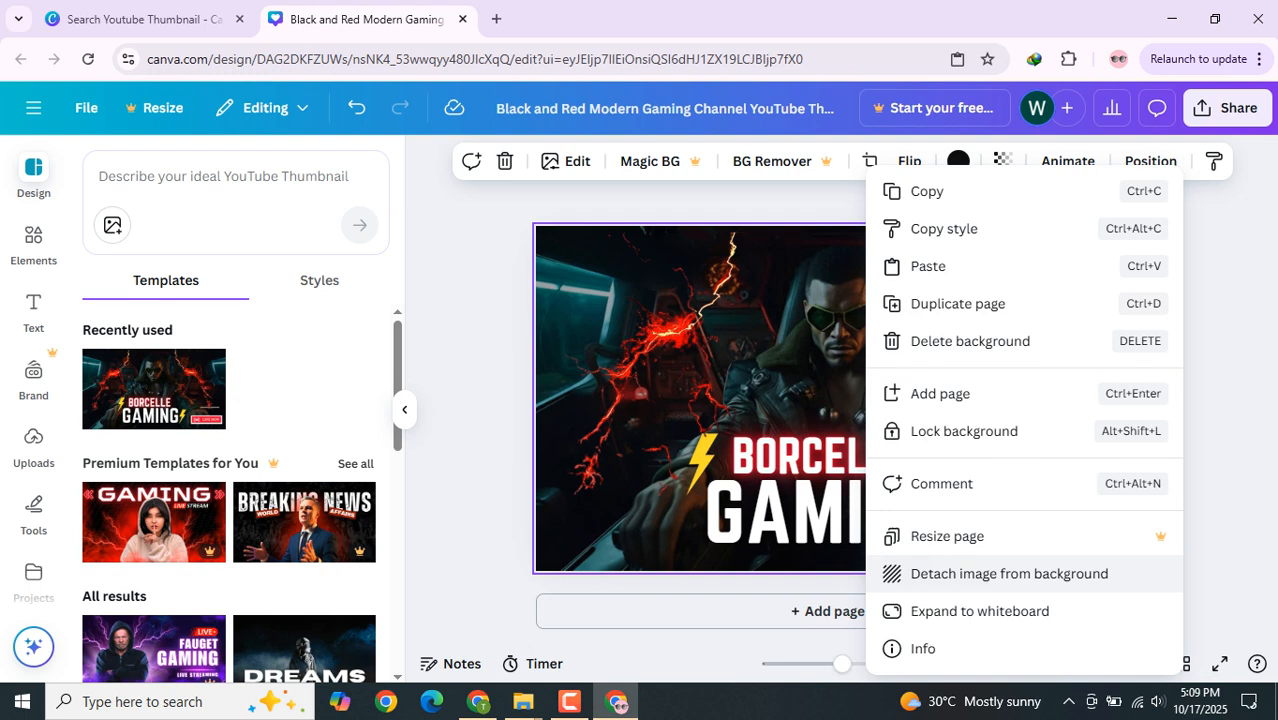
pyautogui.click(1000, 573)
pyautogui.moveTo(960, 470); pyautogui.dragTo(931, 477)
pyautogui.rightClick(786, 390)
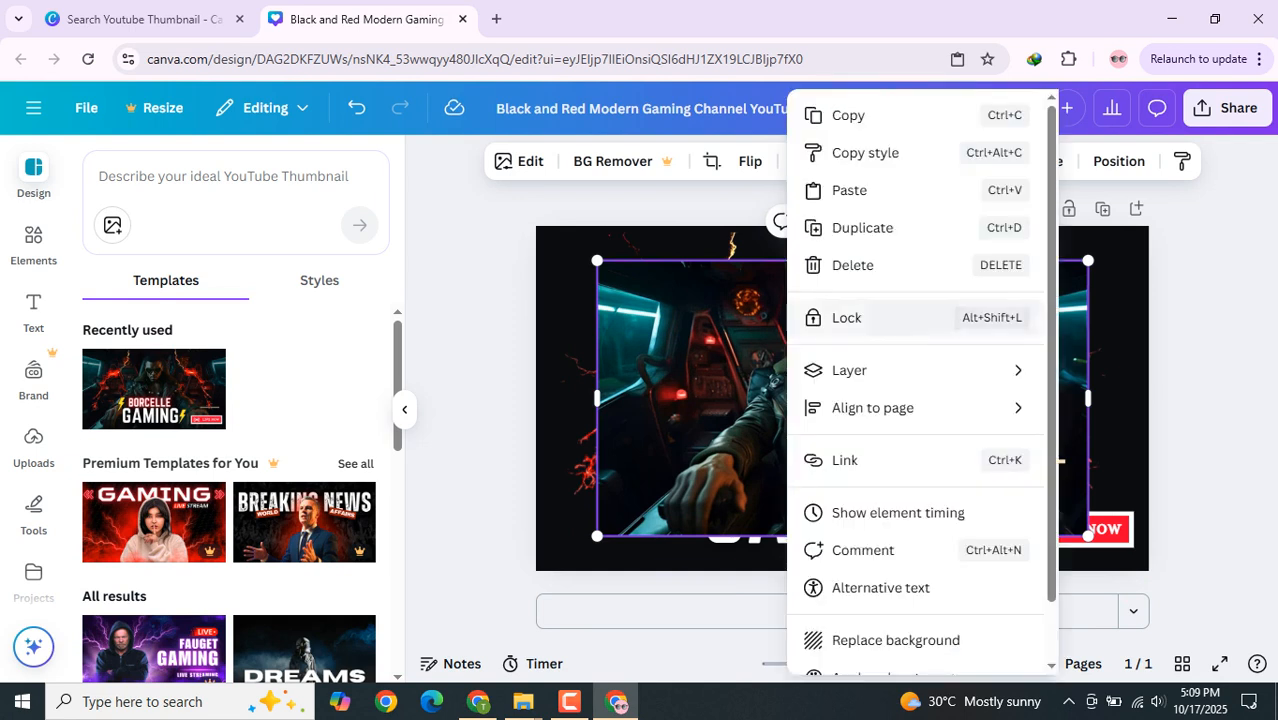
pyautogui.press('Escape')
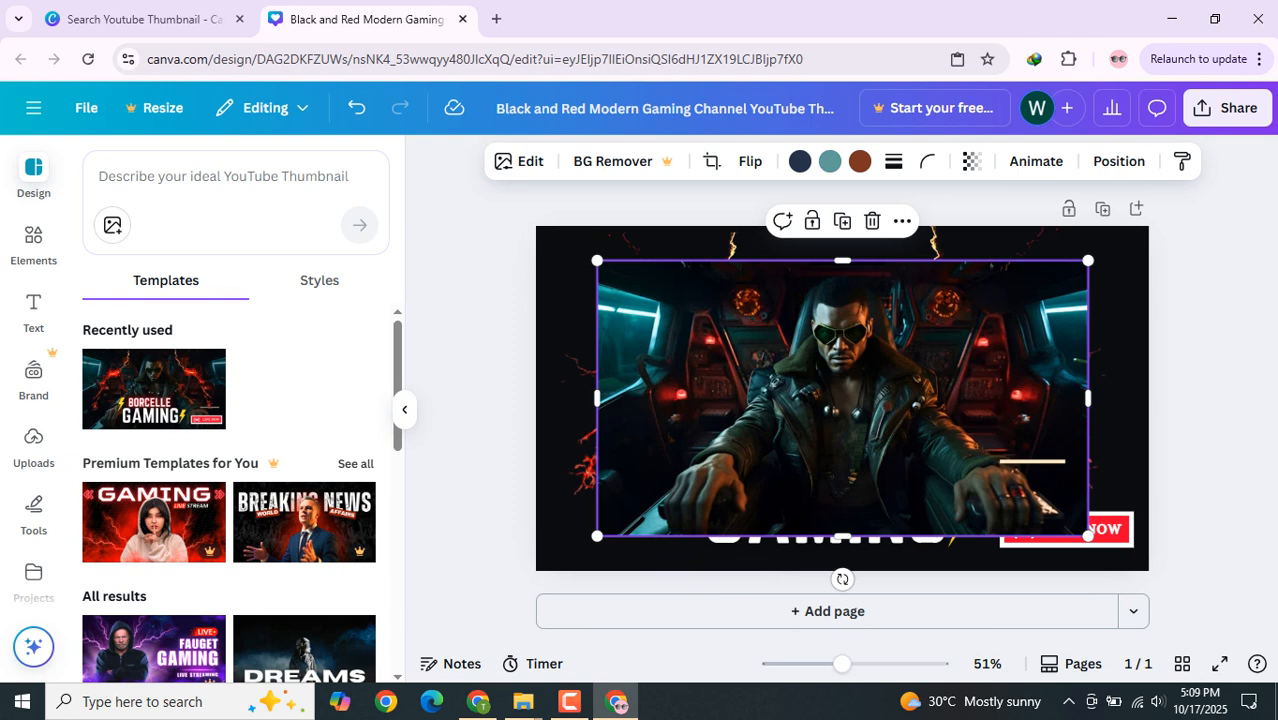
pyautogui.hotkey('shift', 'Left')
pyautogui.hotkey('shift', 'Up')
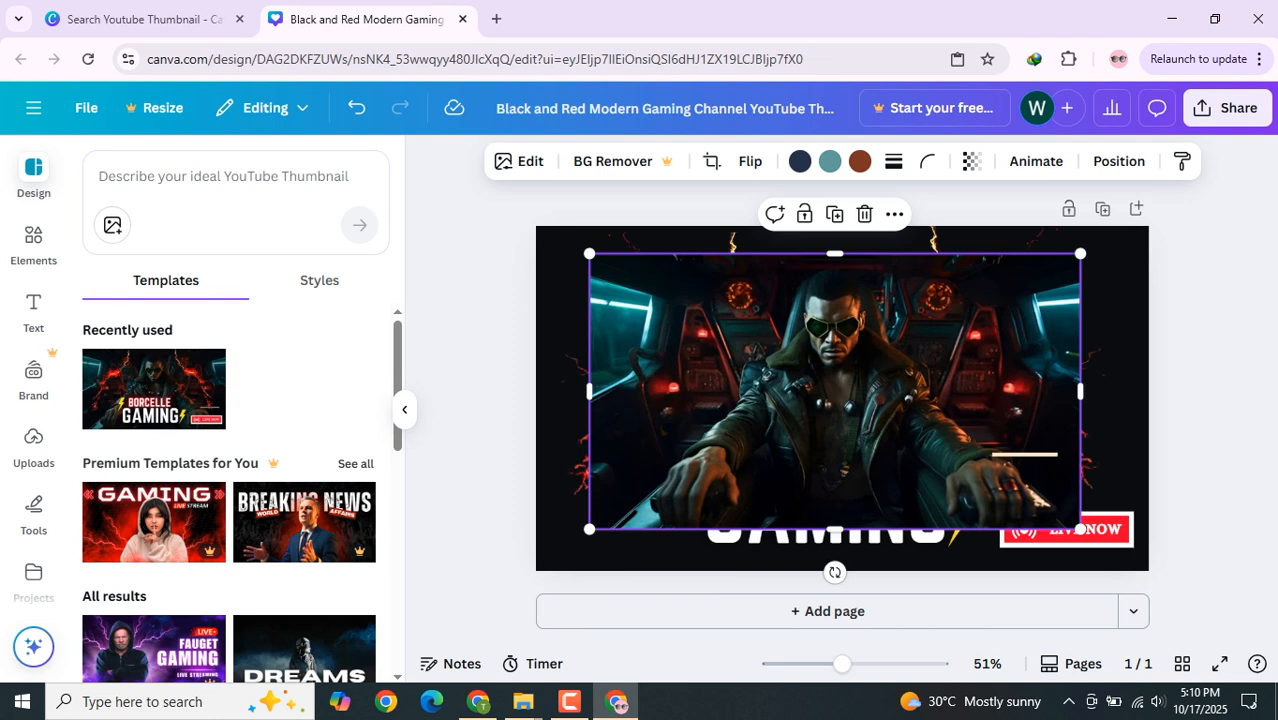
# Undo the nudges and the detachment of the background image.
pyautogui.hotkey('ctrl', 'z')
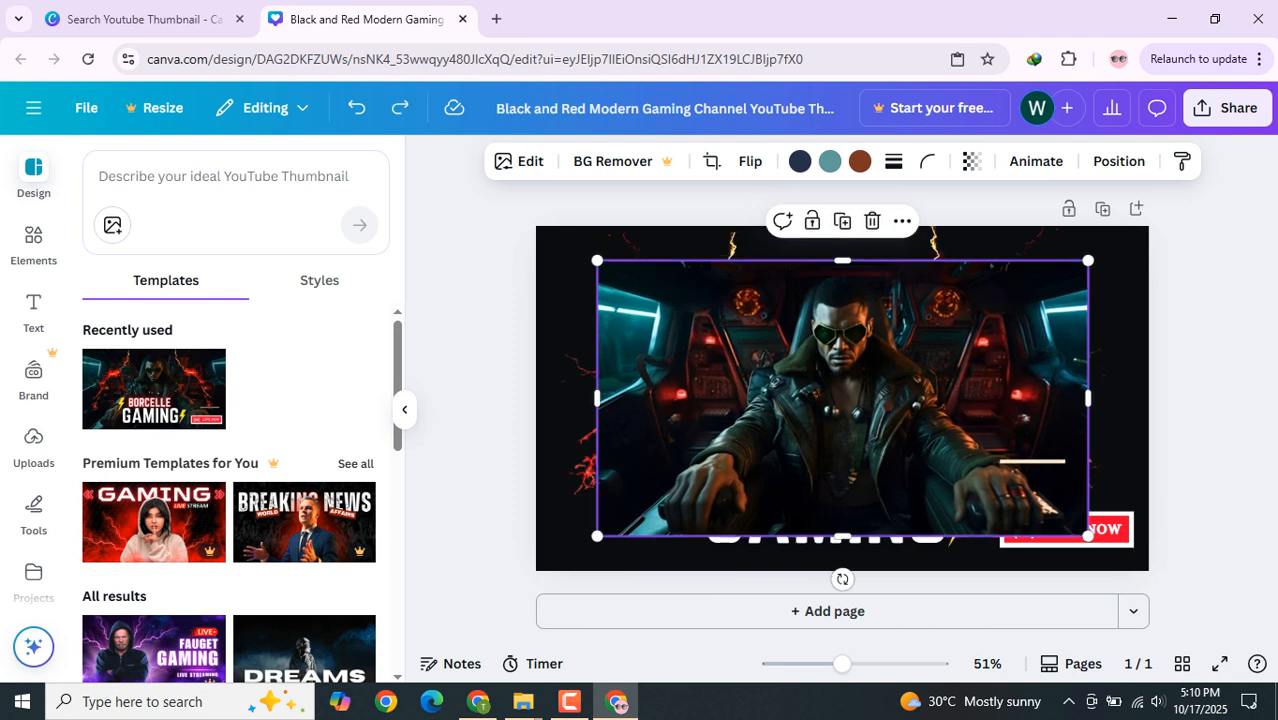
pyautogui.hotkey('ctrl', 'z')
pyautogui.hotkey('ctrl', 'z')
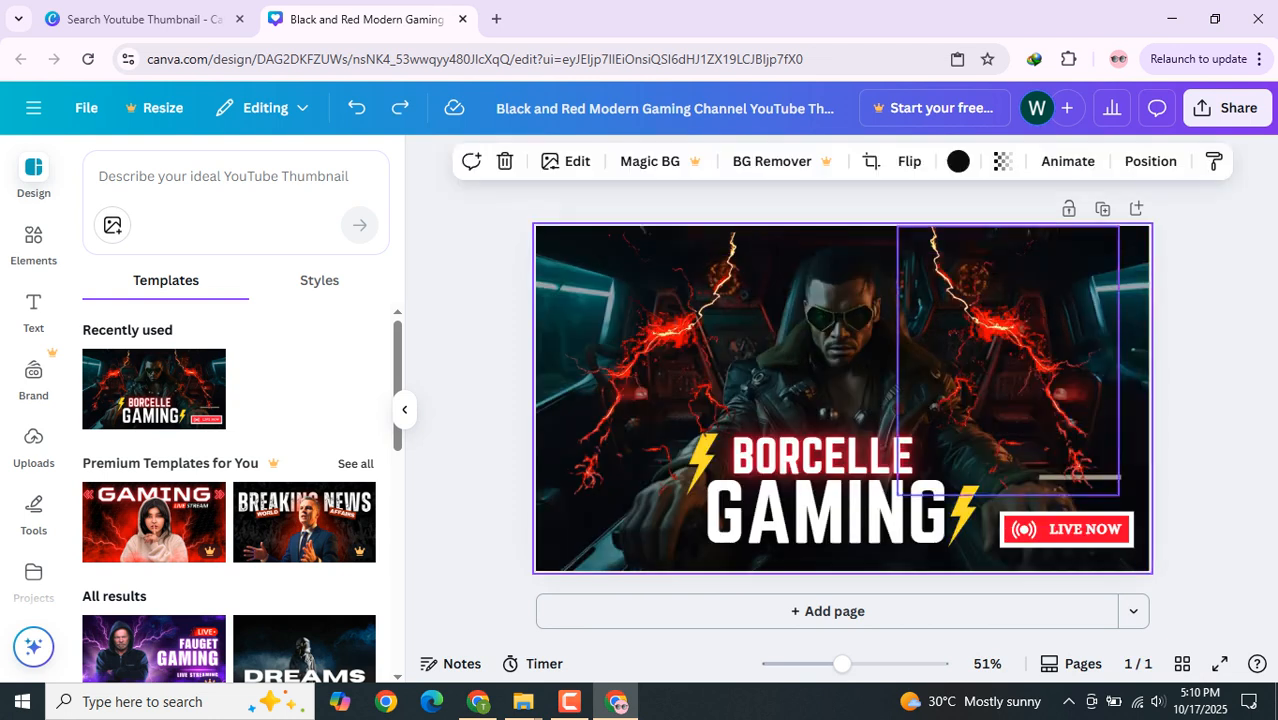
# Try expanding the thumbnail page to a whiteboard, check the image's context options there, and revert to the standard page.
pyautogui.rightClick(845, 180)
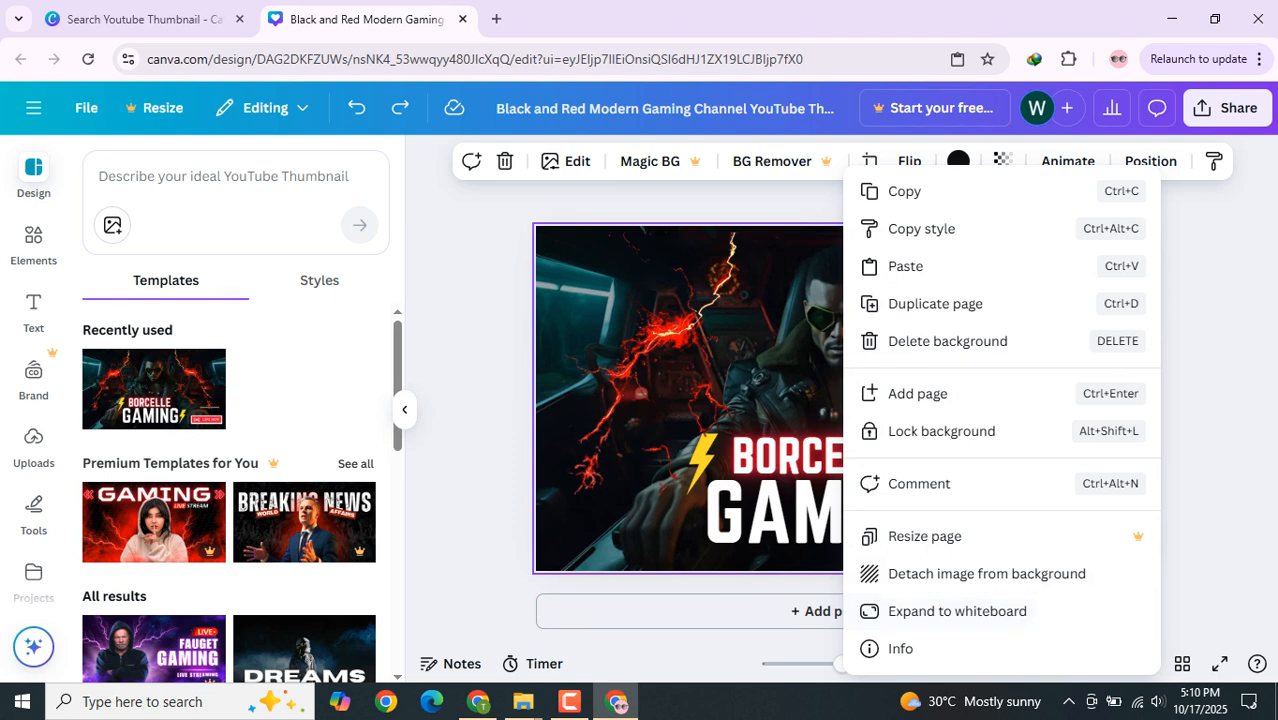
pyautogui.click(957, 611)
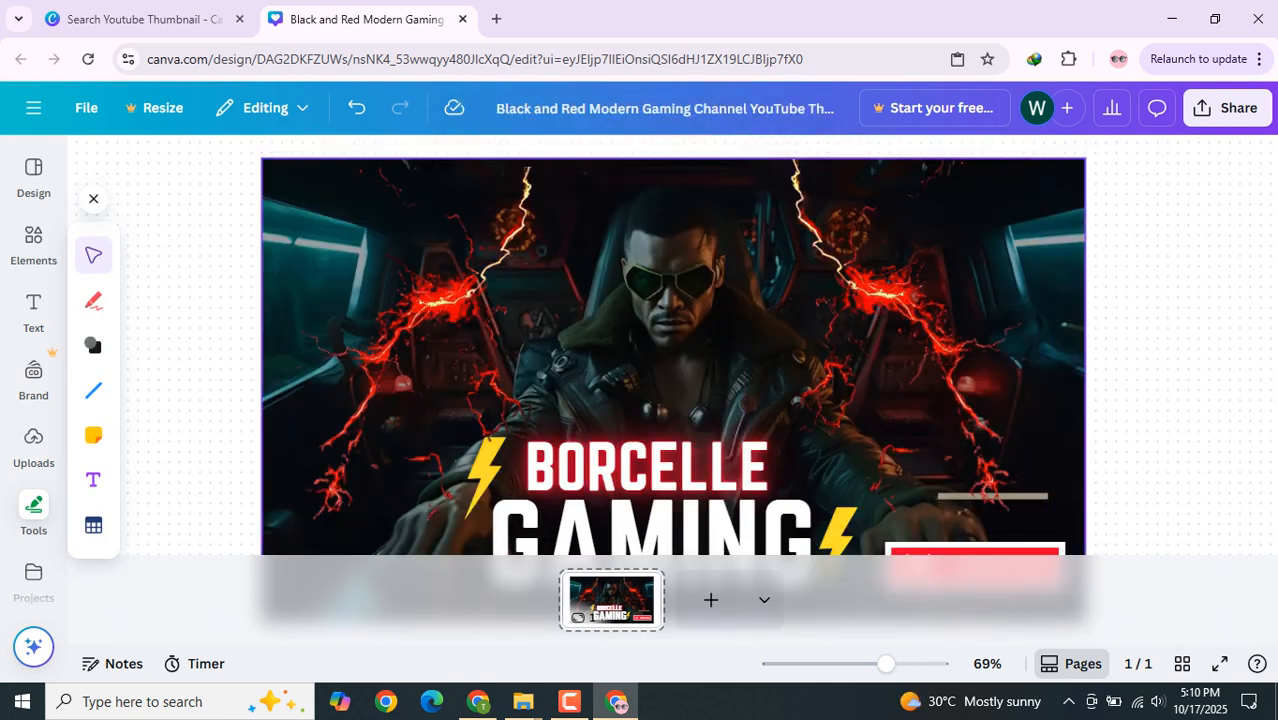
pyautogui.rightClick(622, 198)
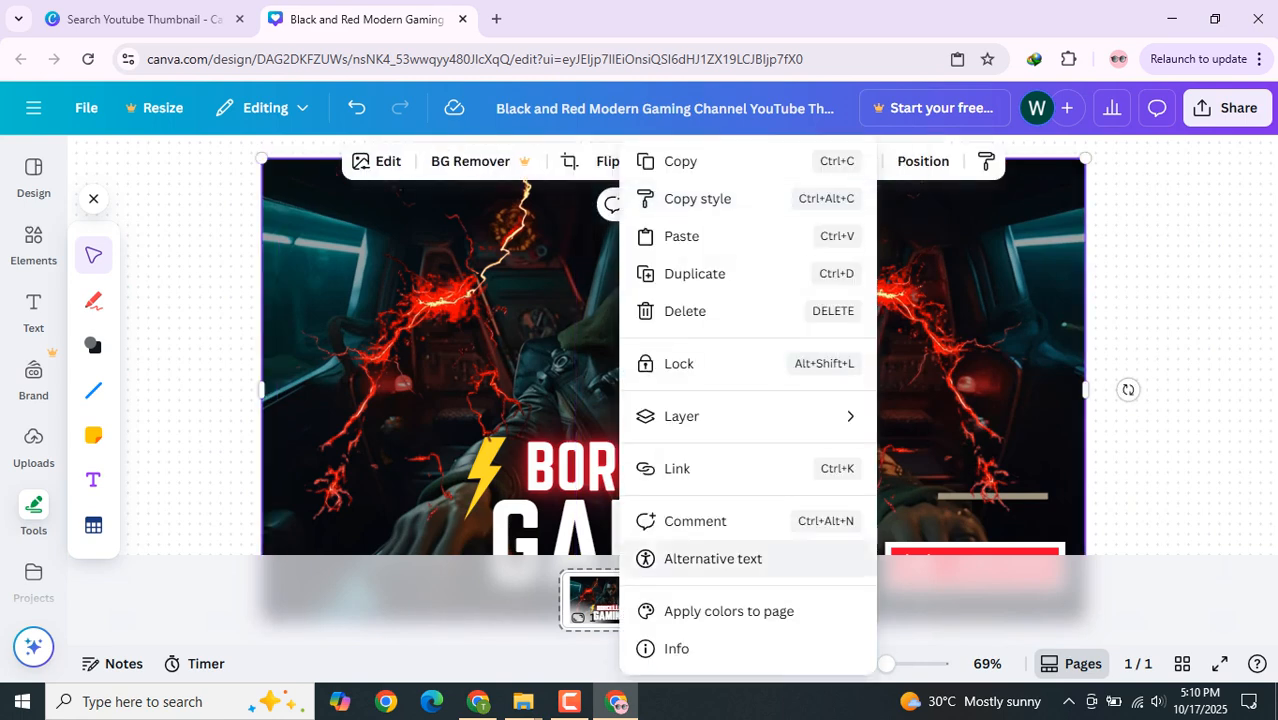
pyautogui.rightClick(955, 198)
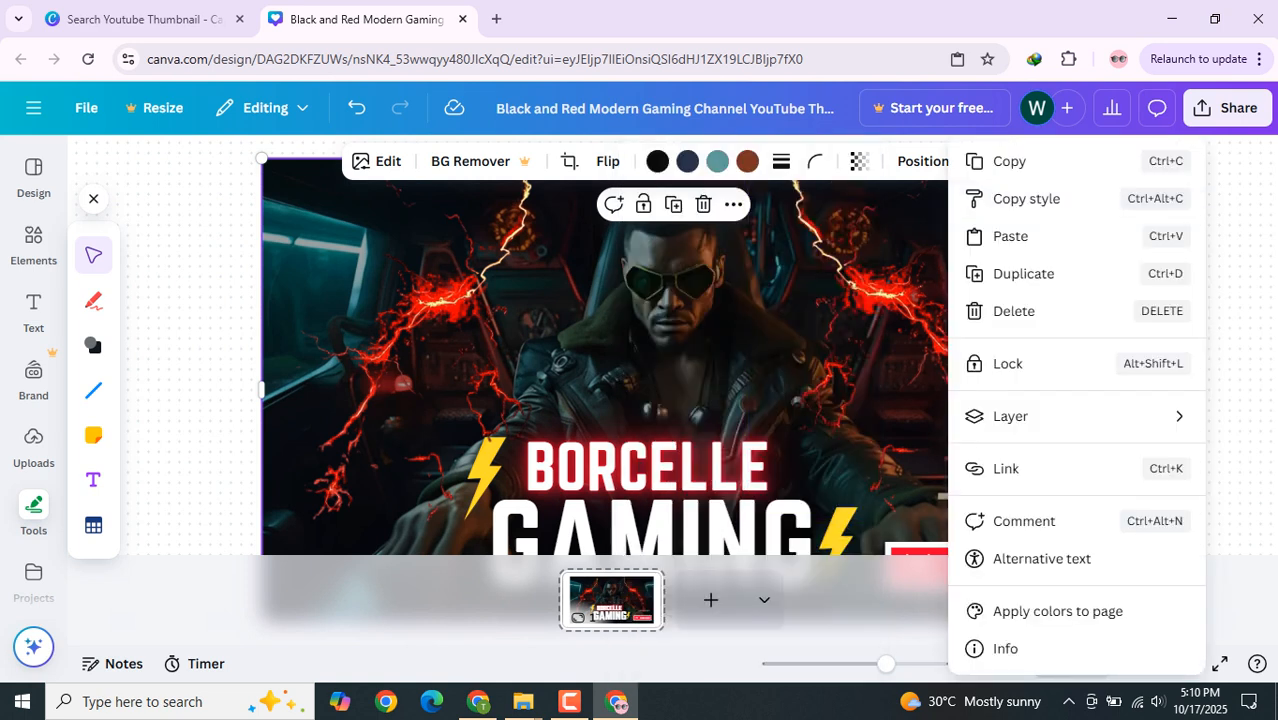
pyautogui.click(1026, 198)
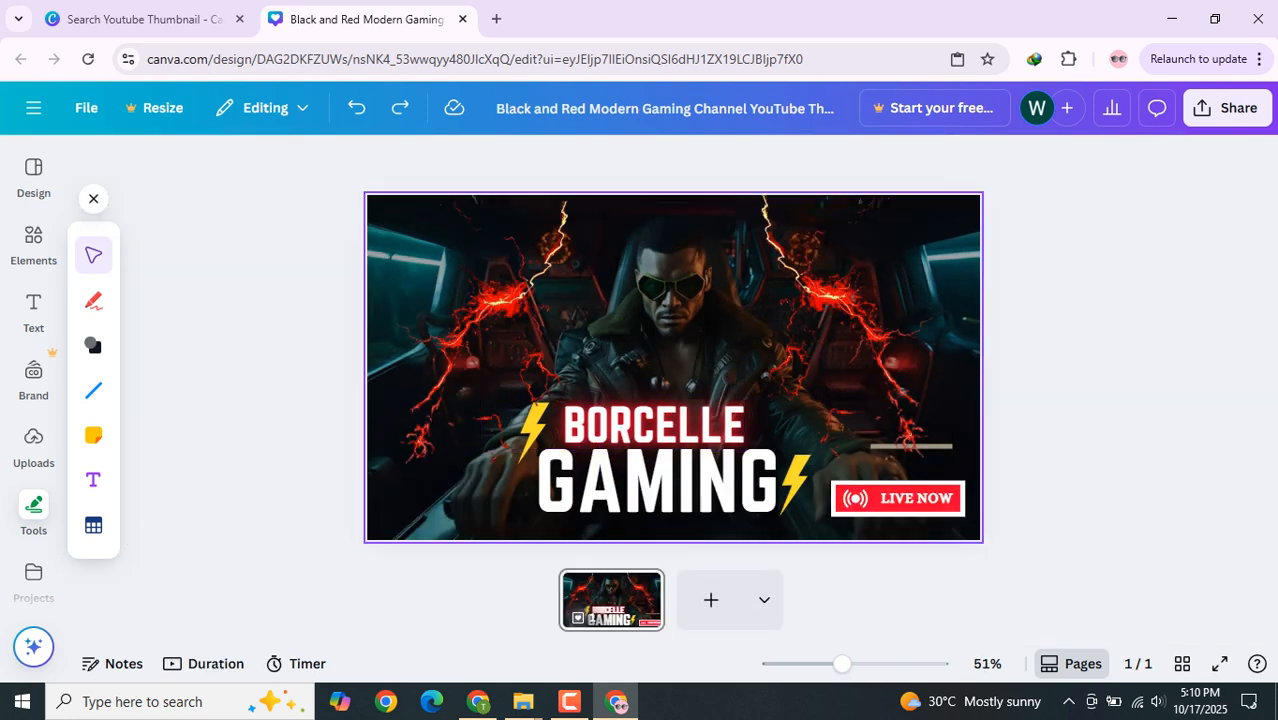
pyautogui.rightClick(661, 260)
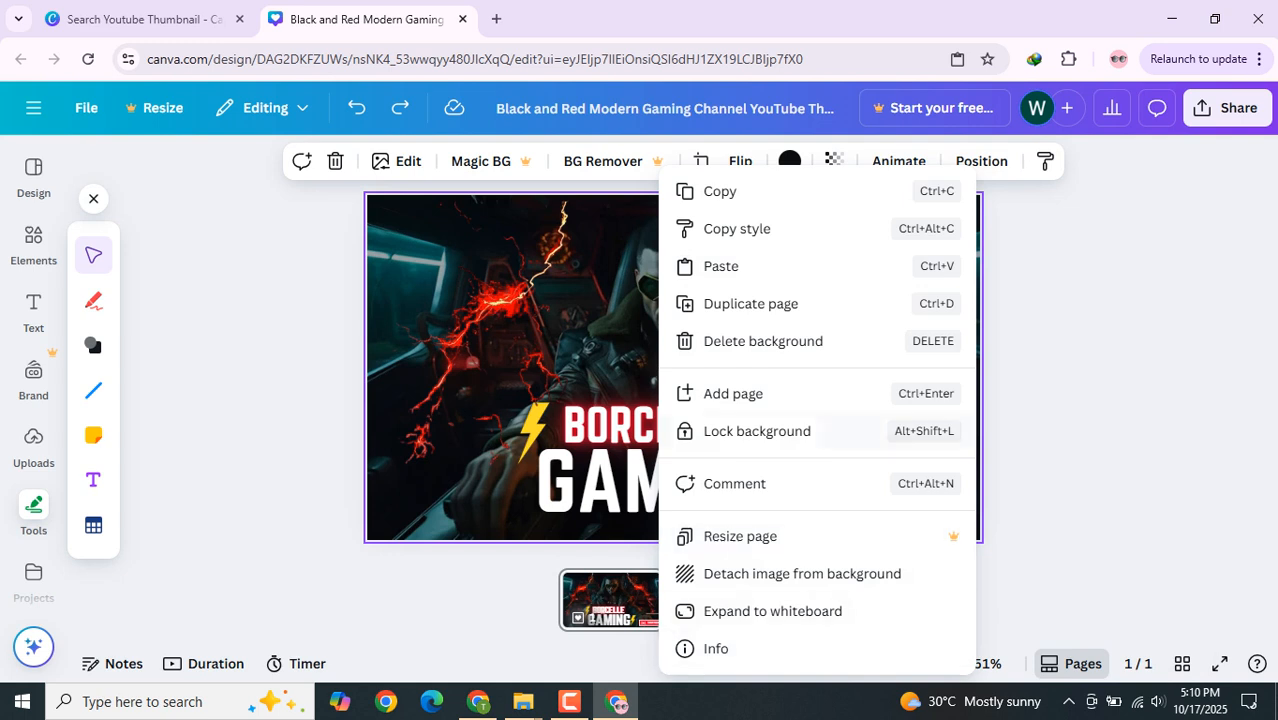
pyautogui.press('Escape')
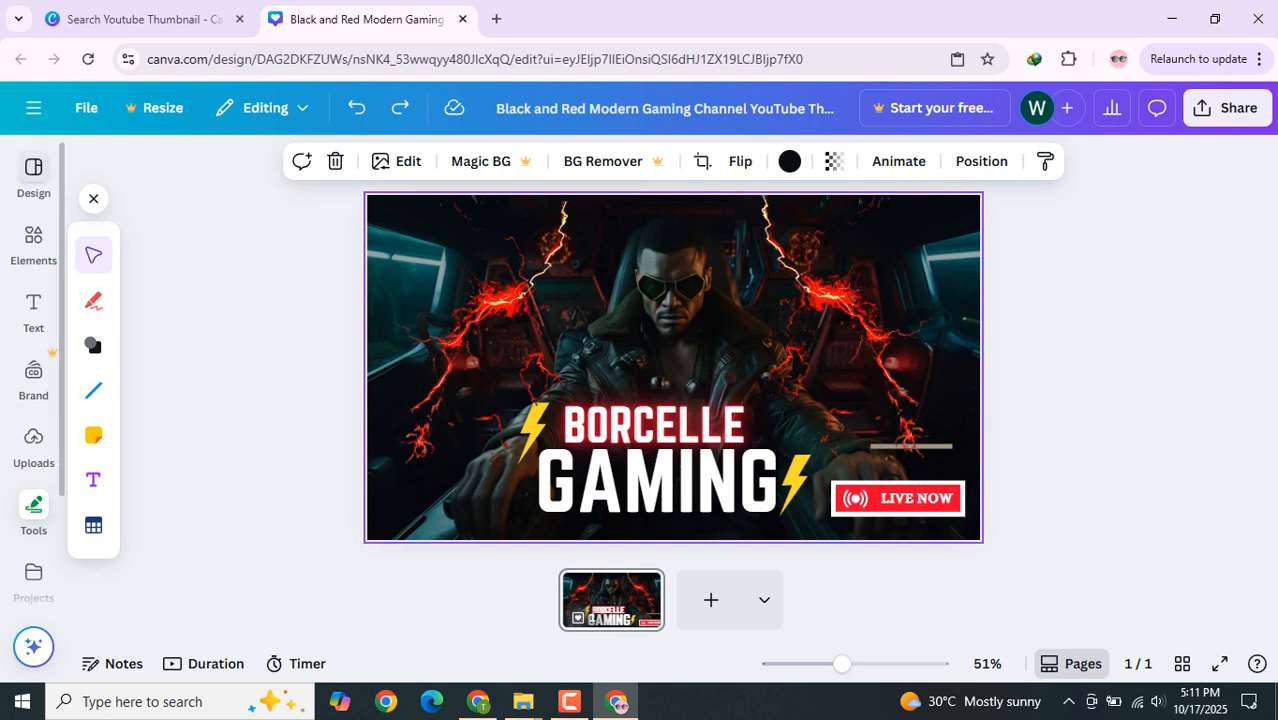
# Browse the Design section's recently used, premium and all-results thumbnail templates.
pyautogui.click(33, 175)
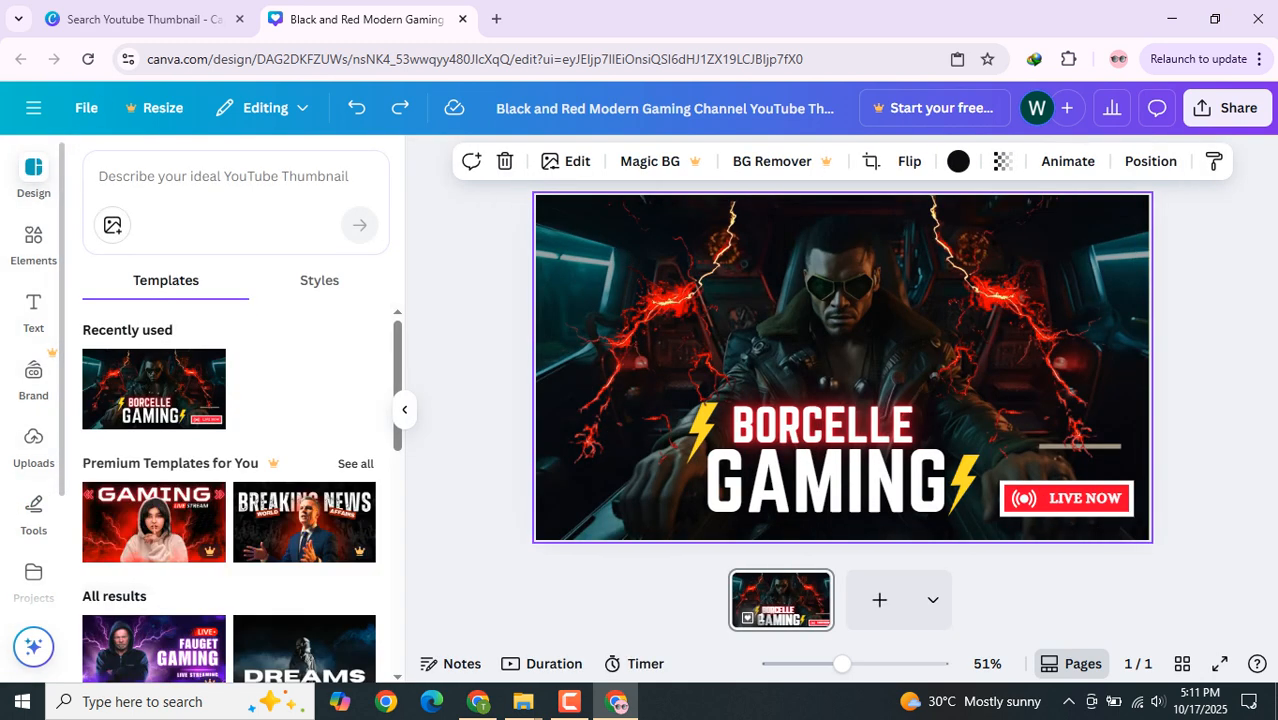
pyautogui.scroll(-1, 230, 490)
pyautogui.scroll(-2, 230, 490)
pyautogui.scroll(3, 230, 490)
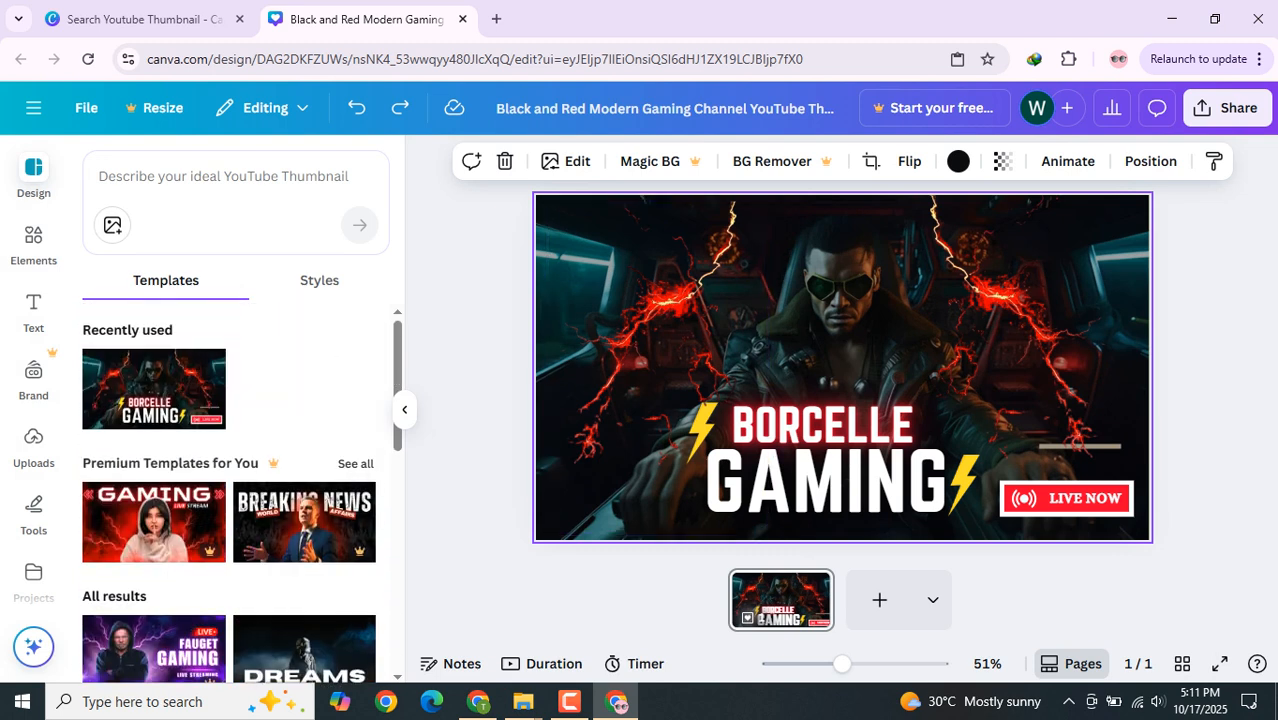
pyautogui.scroll(-2, 230, 490)
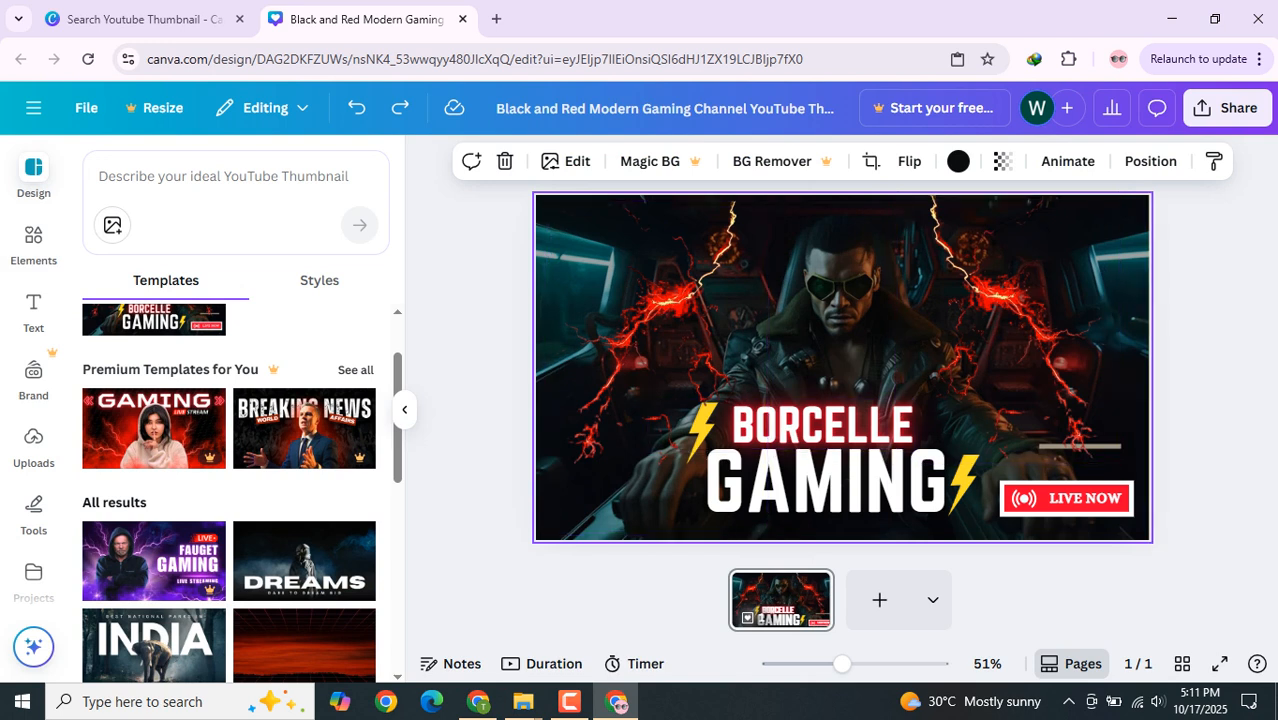
pyautogui.scroll(1, 300, 500)
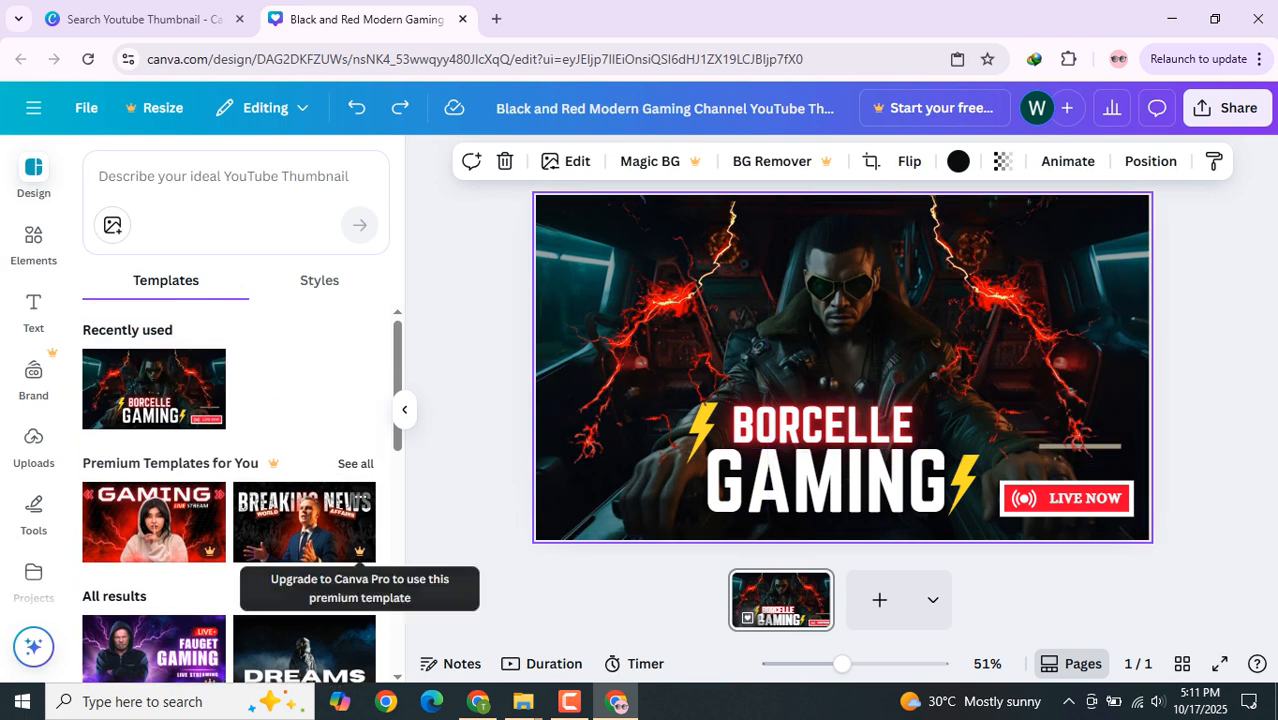
pyautogui.scroll(-2, 304, 500)
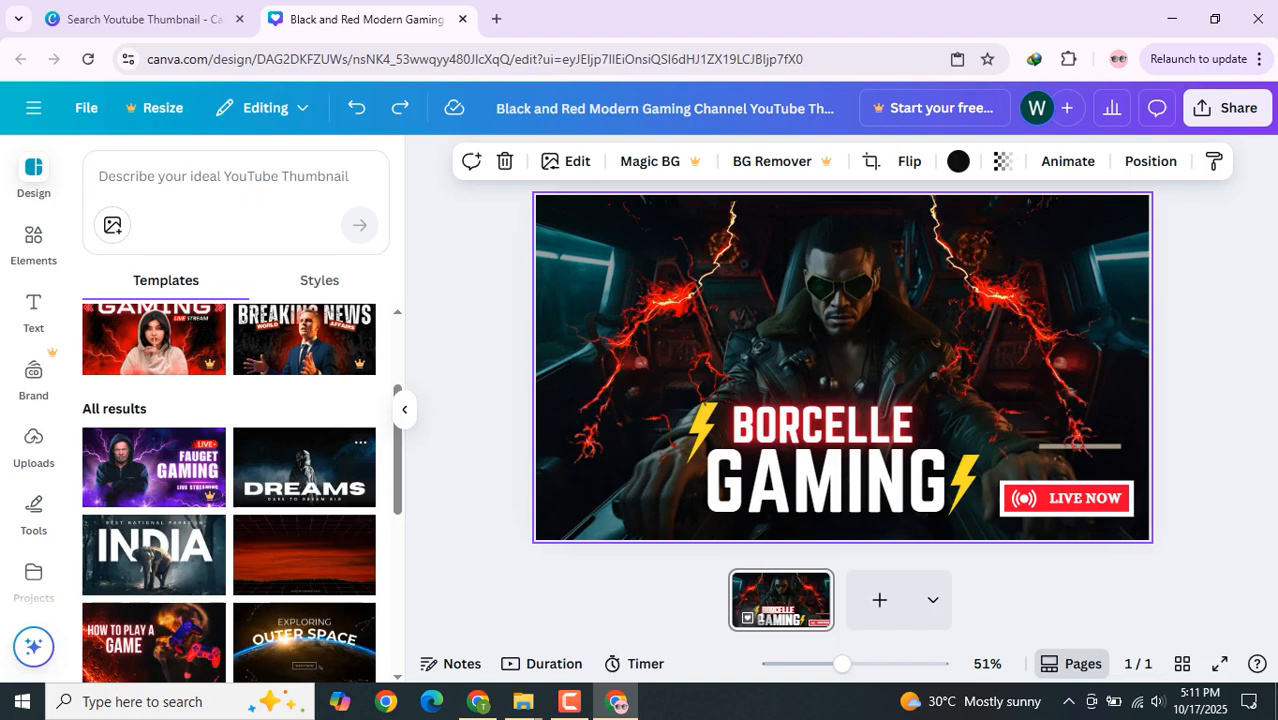
pyautogui.scroll(2, 304, 550)
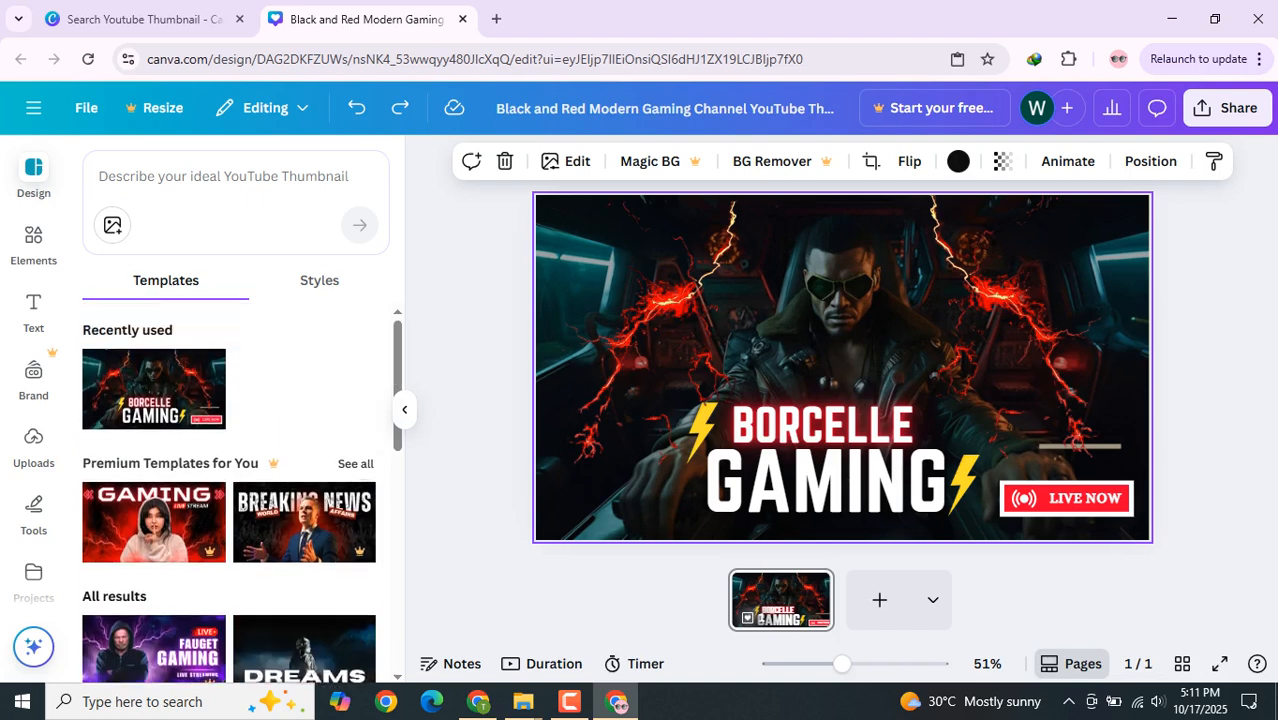
# Try the blue HK Grotesk style combination from the Design section's styles on the thumbnail, and undo it.
pyautogui.click(319, 280)
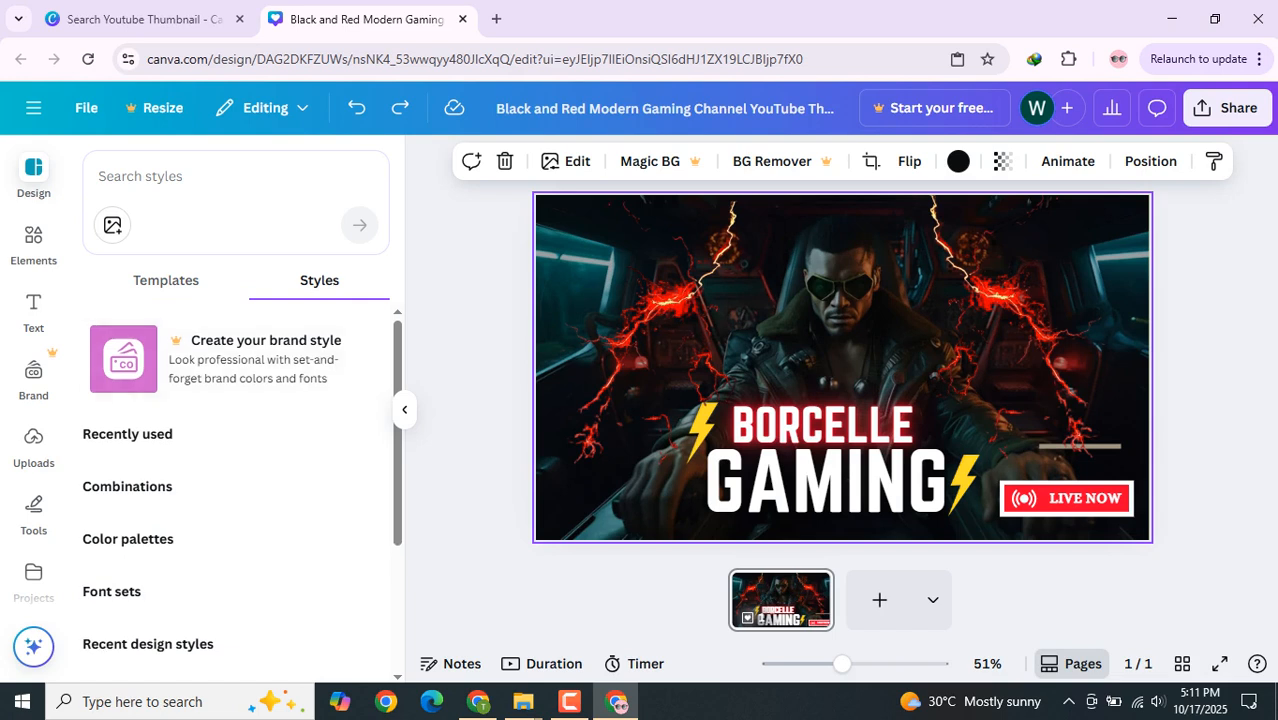
pyautogui.scroll(-3, 304, 490)
pyautogui.scroll(3, 304, 490)
pyautogui.click(1008, 330)
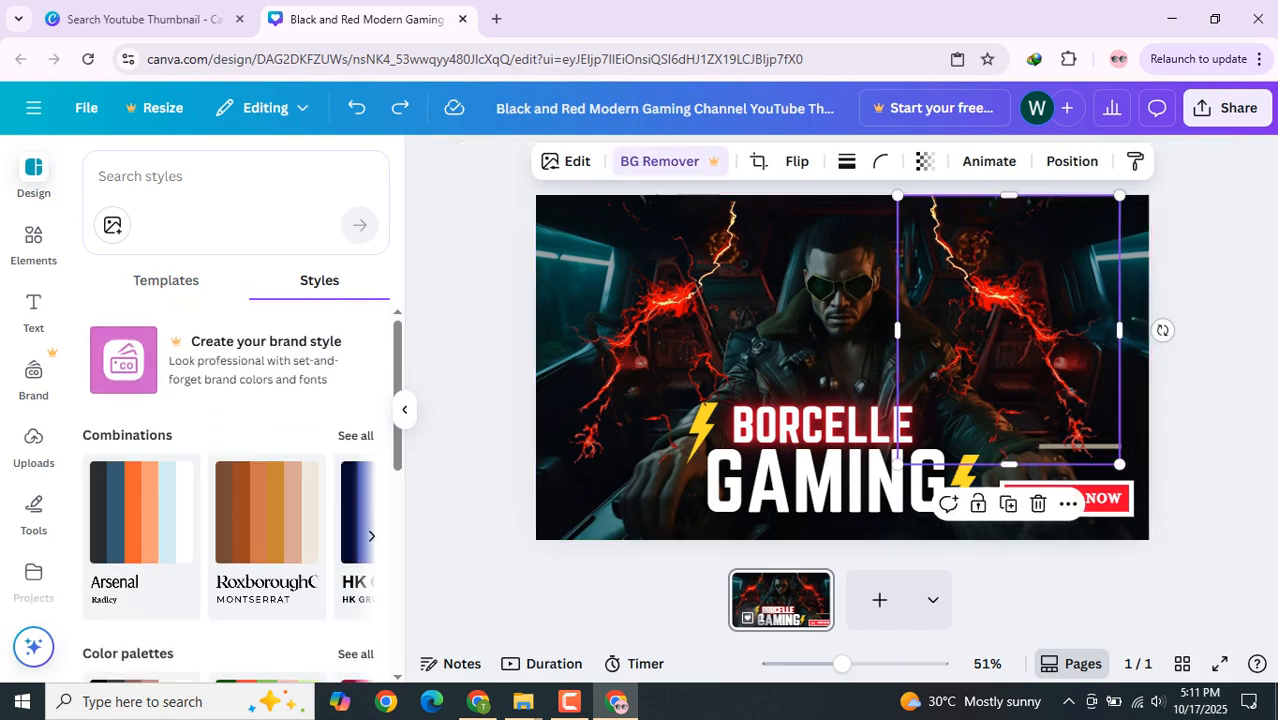
pyautogui.click(700, 320)
pyautogui.click(371, 536)
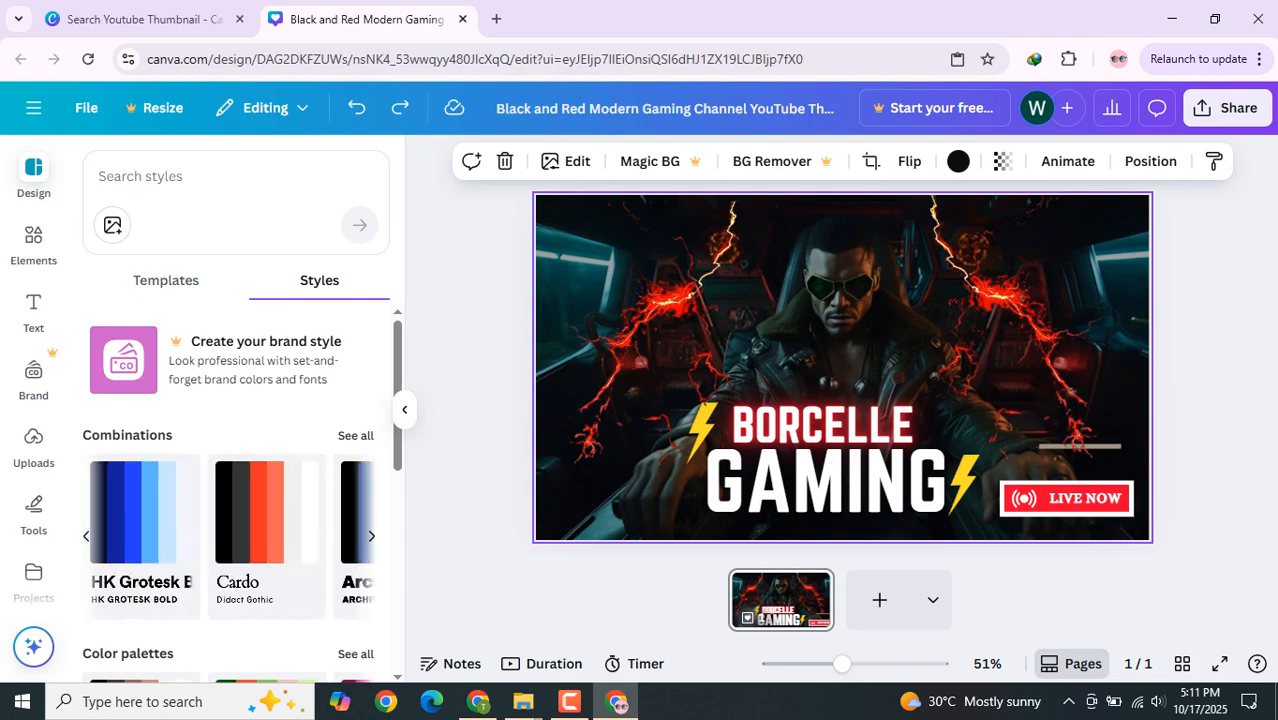
pyautogui.click(140, 515)
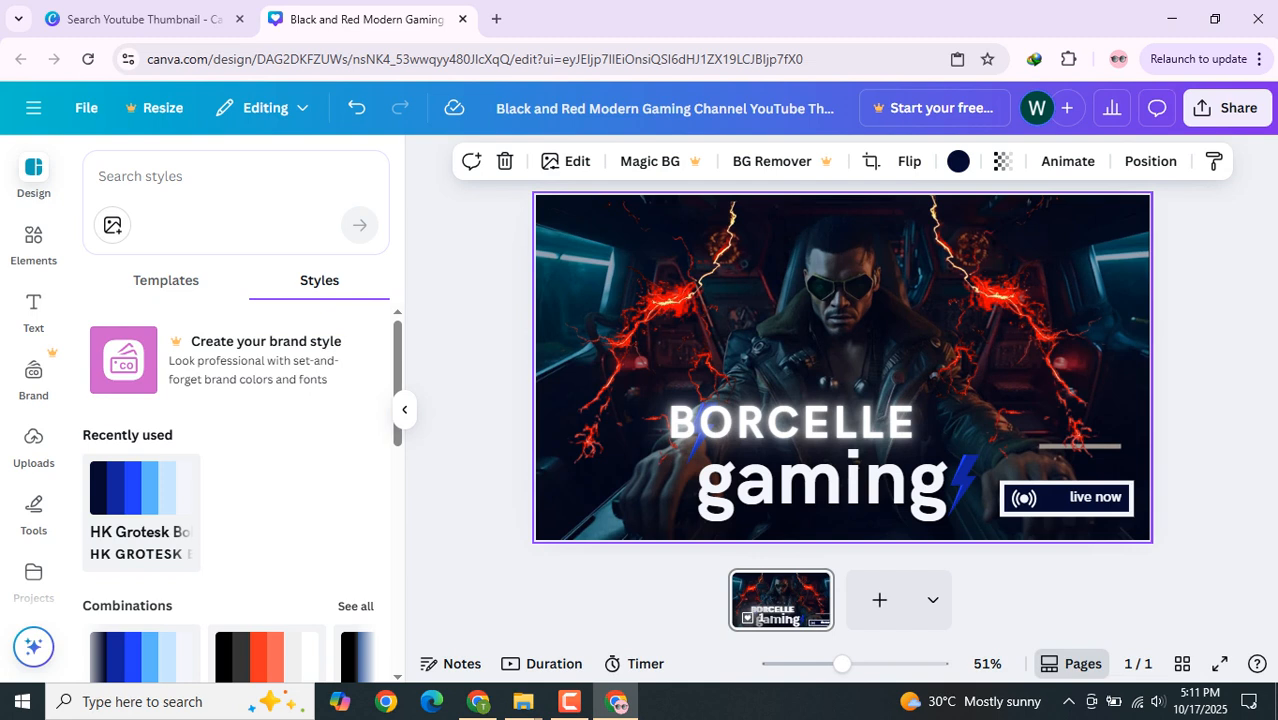
pyautogui.hotkey('ctrl', 'z')
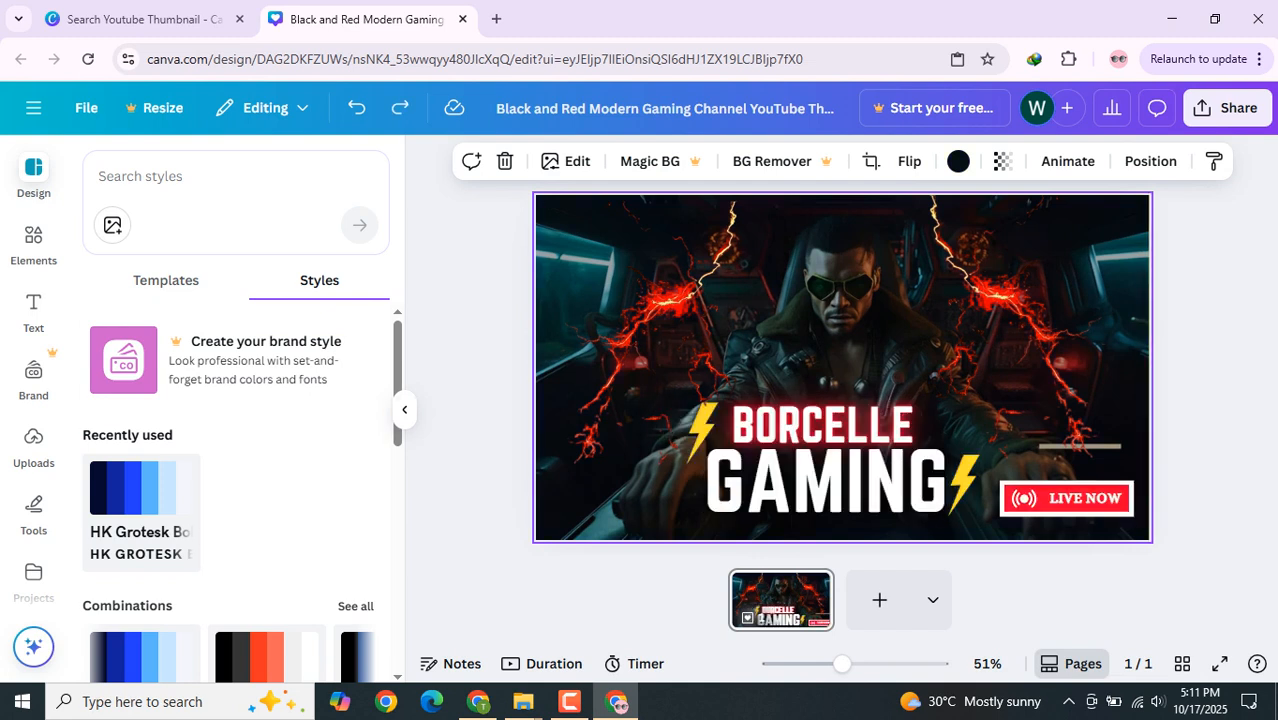
pyautogui.click(569, 702)
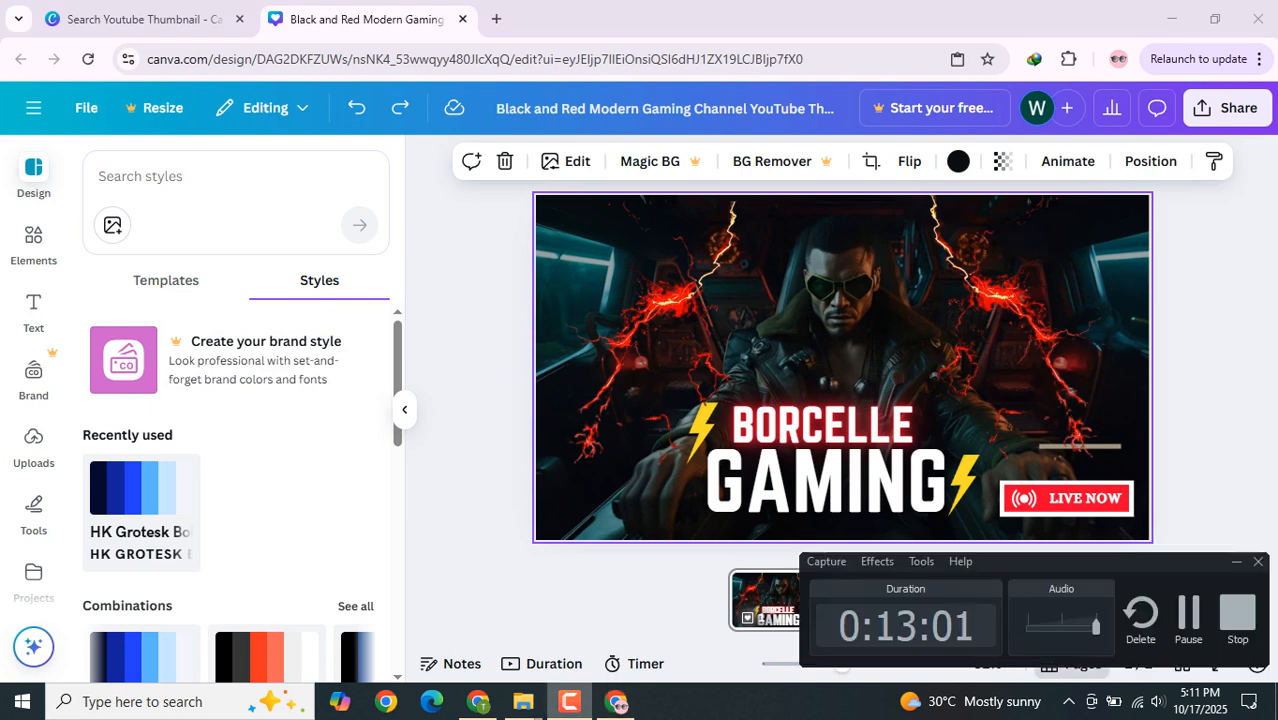
pyautogui.click(569, 702)
# Look through the Design section's recently used styles, combinations, color palettes and font sets.
pyautogui.scroll(-2, 242, 485)
pyautogui.scroll(2, 242, 485)
pyautogui.scroll(-4, 242, 485)
pyautogui.scroll(4, 242, 485)
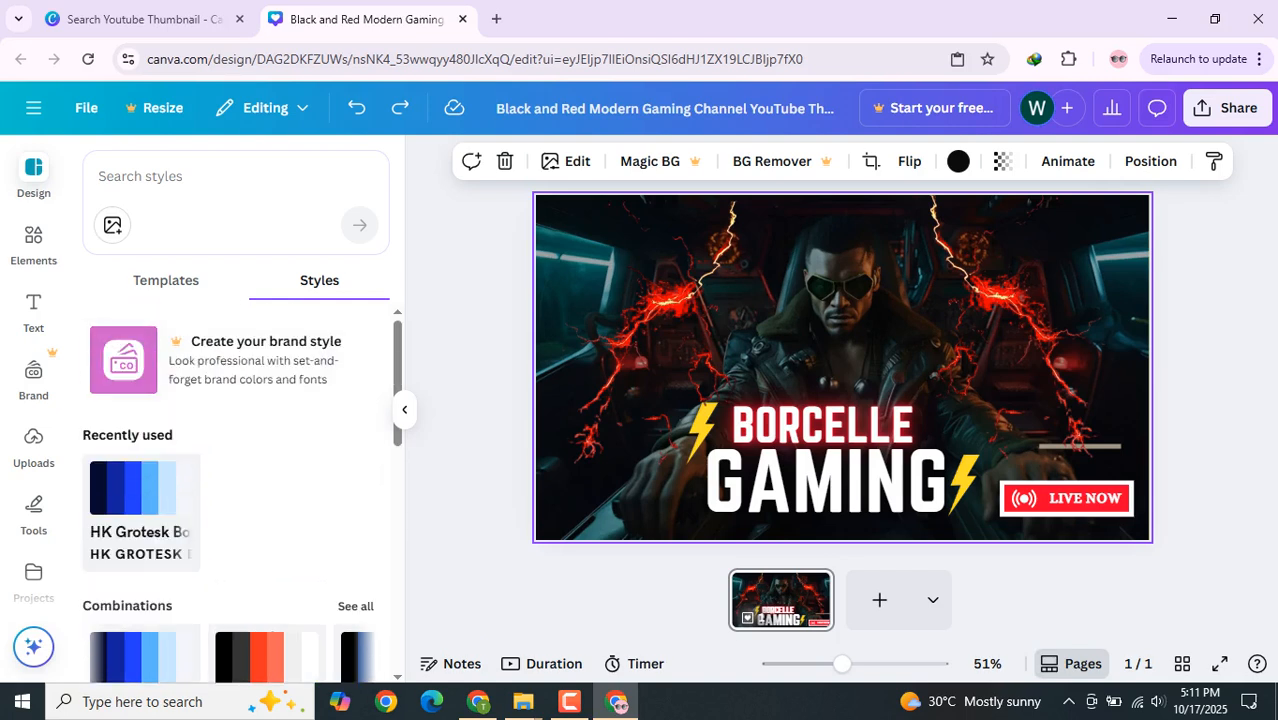
pyautogui.scroll(-1, 242, 485)
pyautogui.scroll(1, 242, 485)
pyautogui.scroll(-1, 240, 490)
pyautogui.scroll(1, 240, 490)
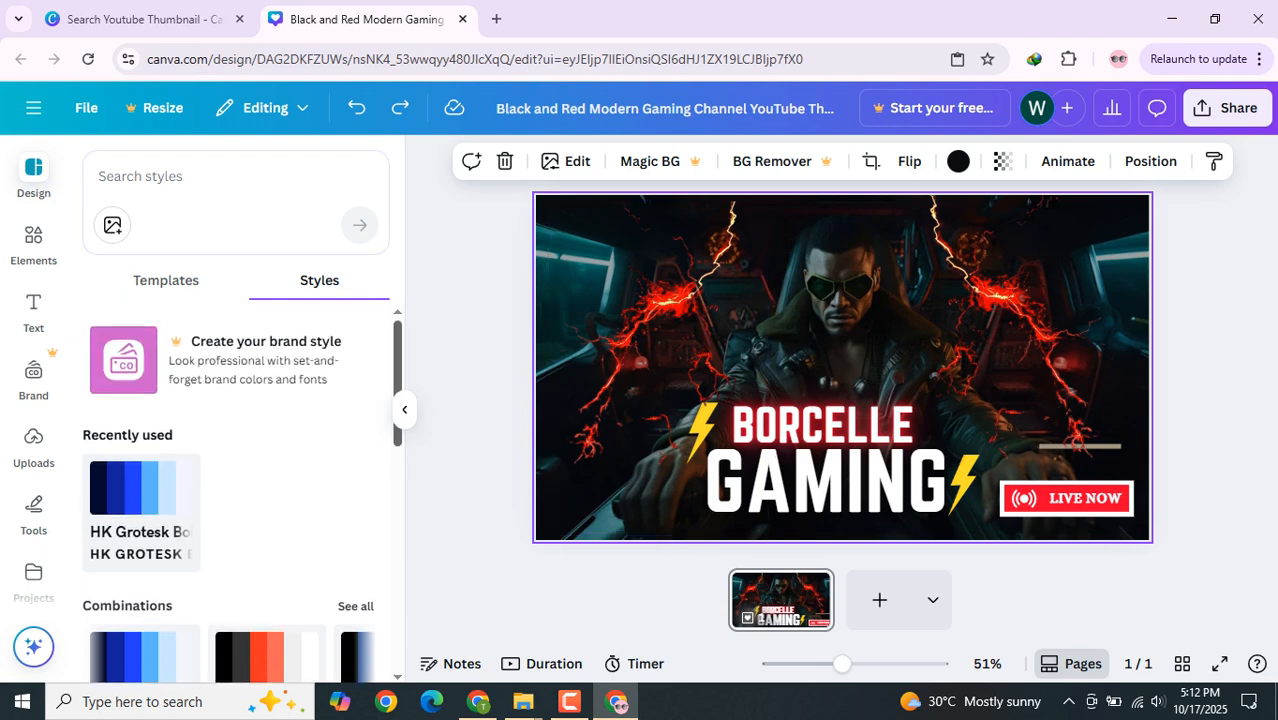